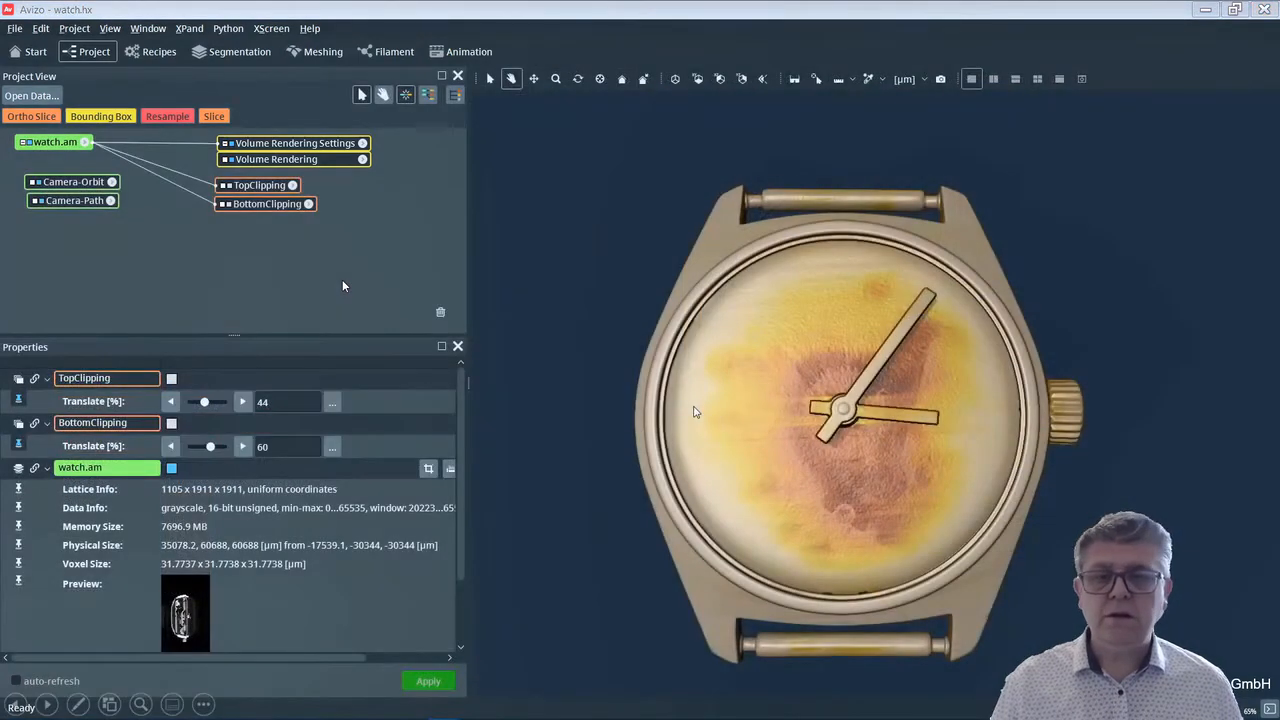
- Open the preferences and review the LDA rendering quality memory settings for main, slice and volume memory
{"action": "left_click", "coordinate": [40, 28]}
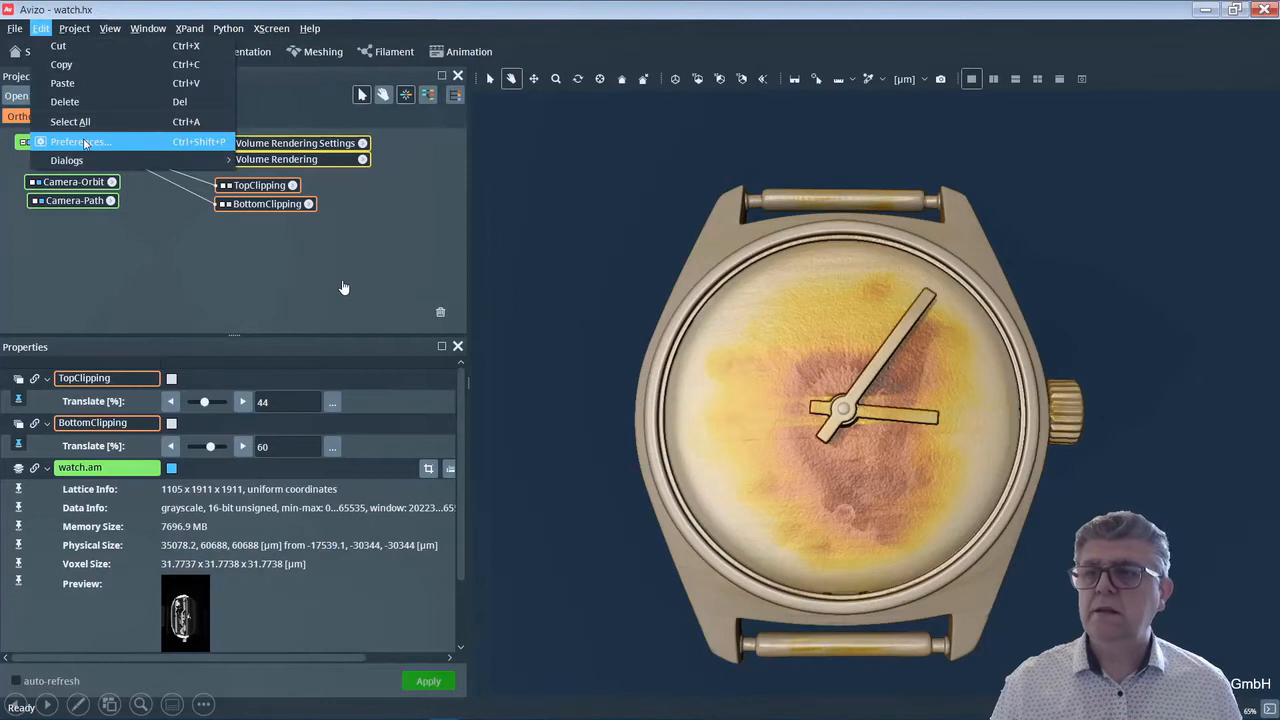
{"action": "left_click", "coordinate": [85, 142]}
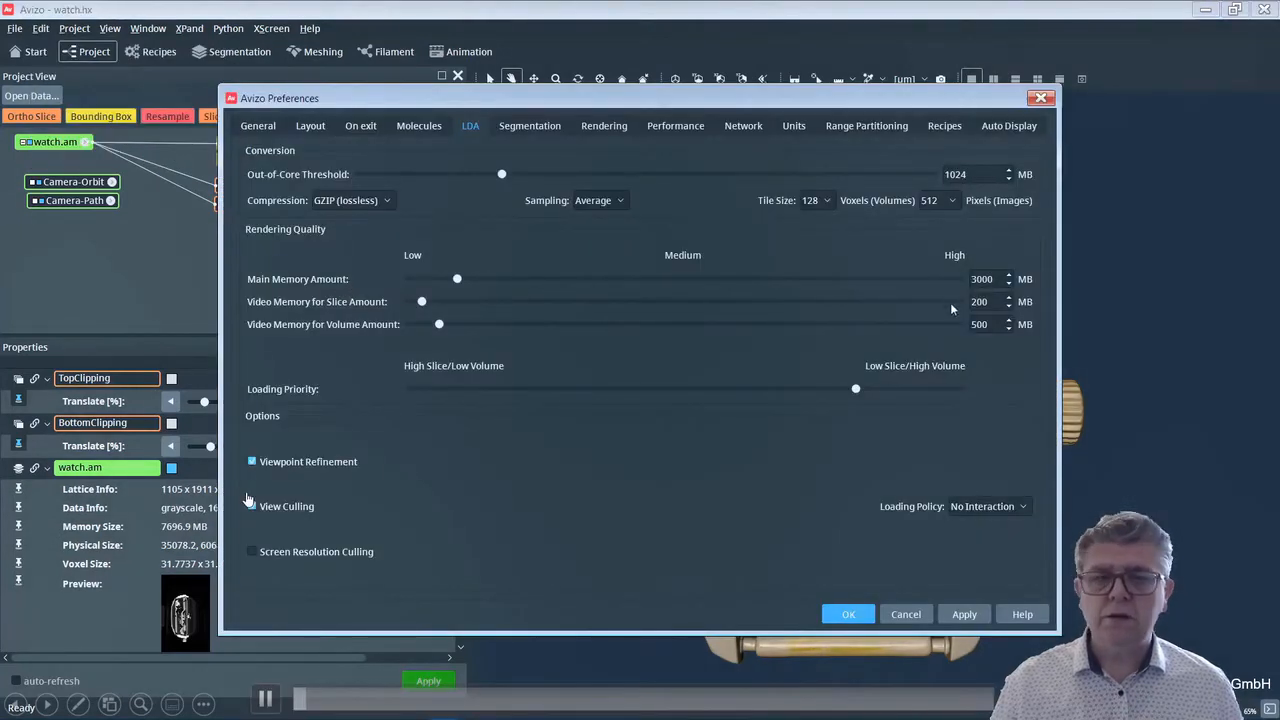
{"action": "left_click", "coordinate": [265, 698]}
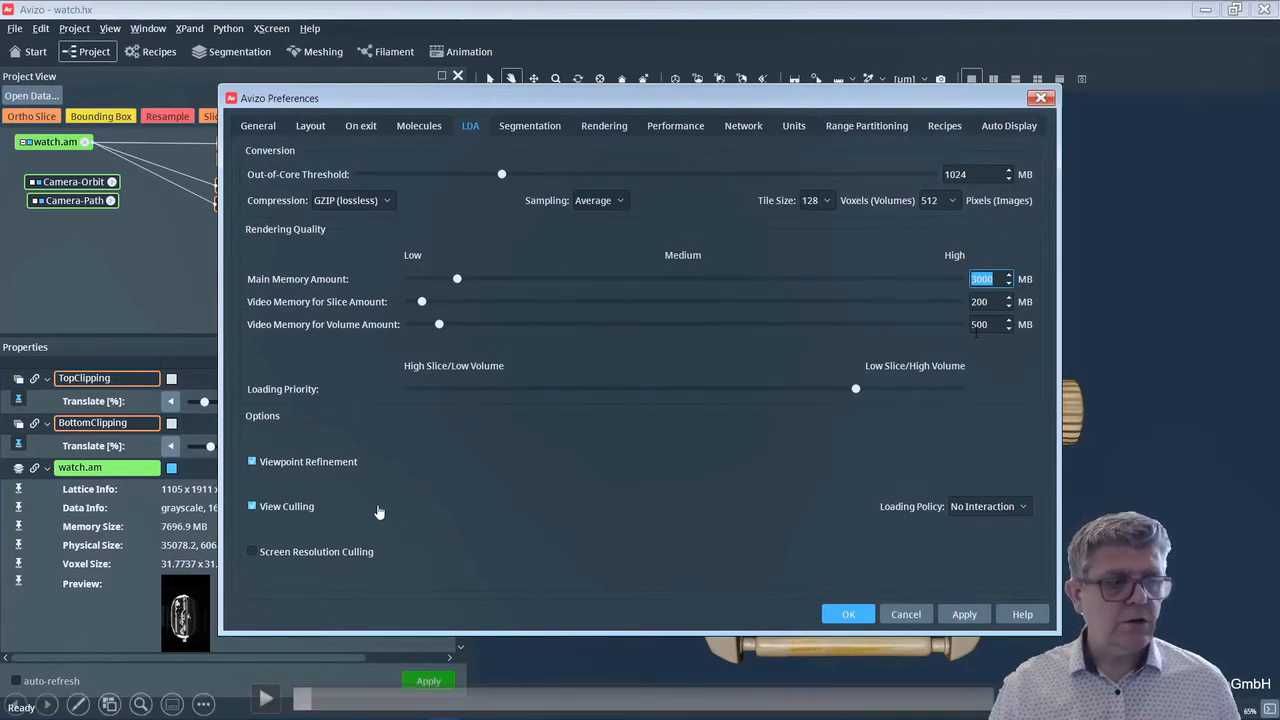
{"action": "left_click", "coordinate": [264, 697]}
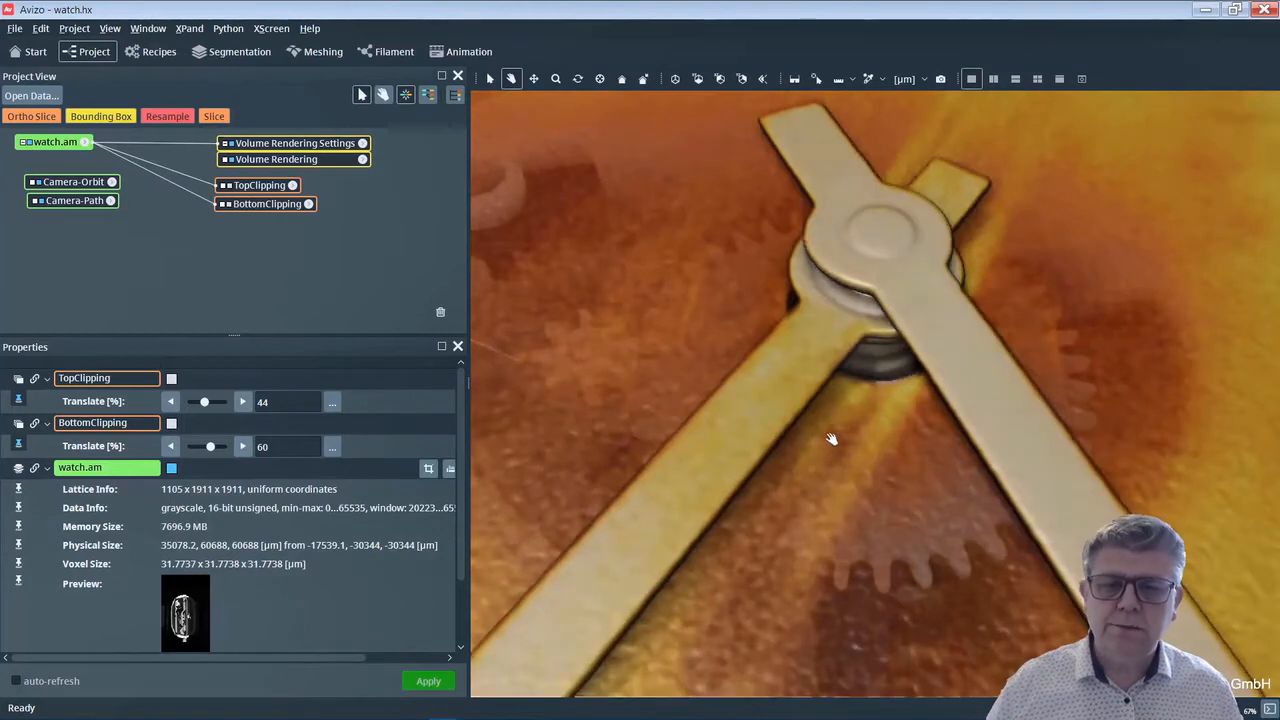
- Set the Translate value of TopClipping to 51.7% and of BottomClipping to 55.1% to expose the watch movement
{"action": "scroll", "coordinate": [829, 414], "scroll_direction": "down", "scroll_amount": 5}
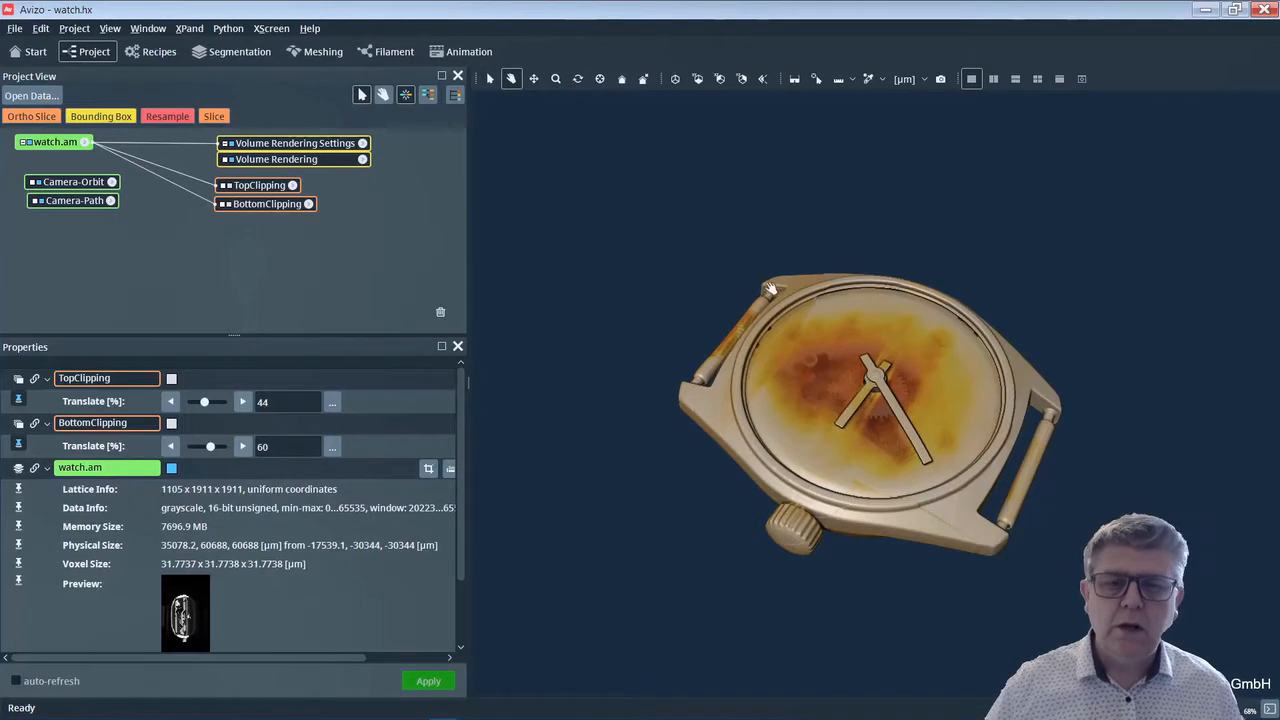
{"action": "left_click_drag", "start_coordinate": [792, 509], "coordinate": [854, 444]}
{"action": "scroll", "coordinate": [854, 444], "scroll_direction": "up", "scroll_amount": 5}
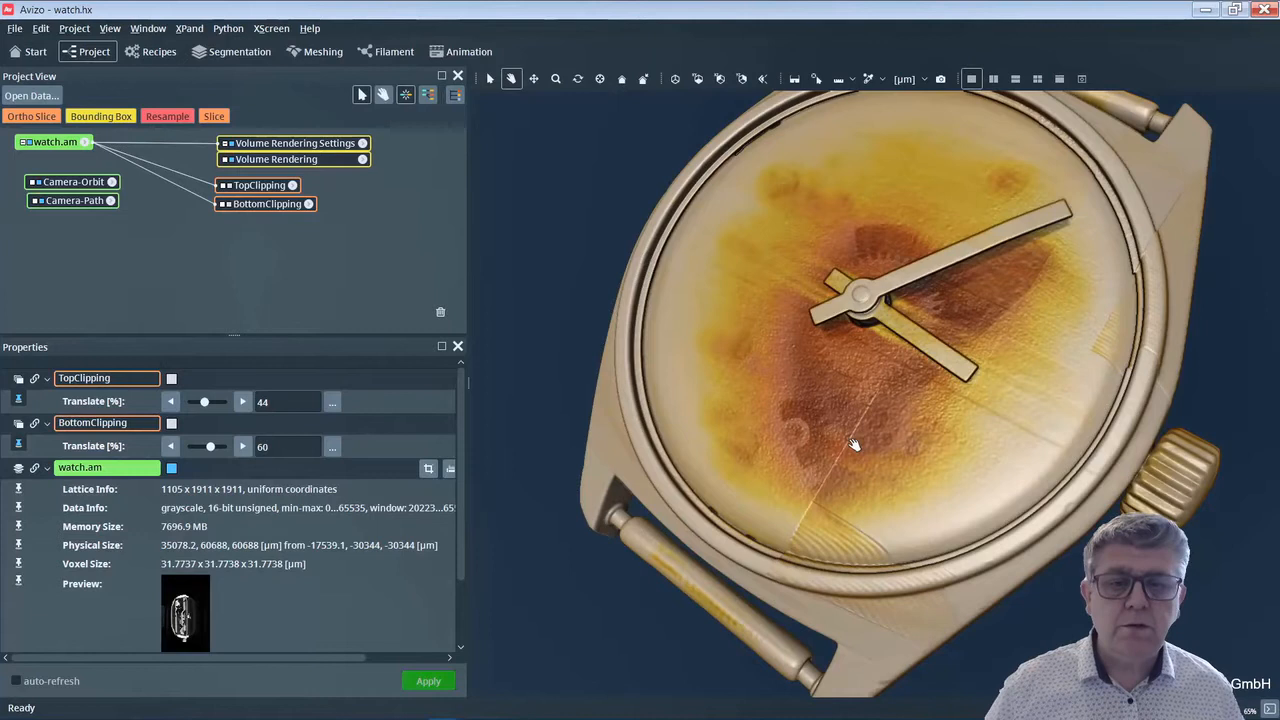
{"action": "left_click", "coordinate": [260, 187]}
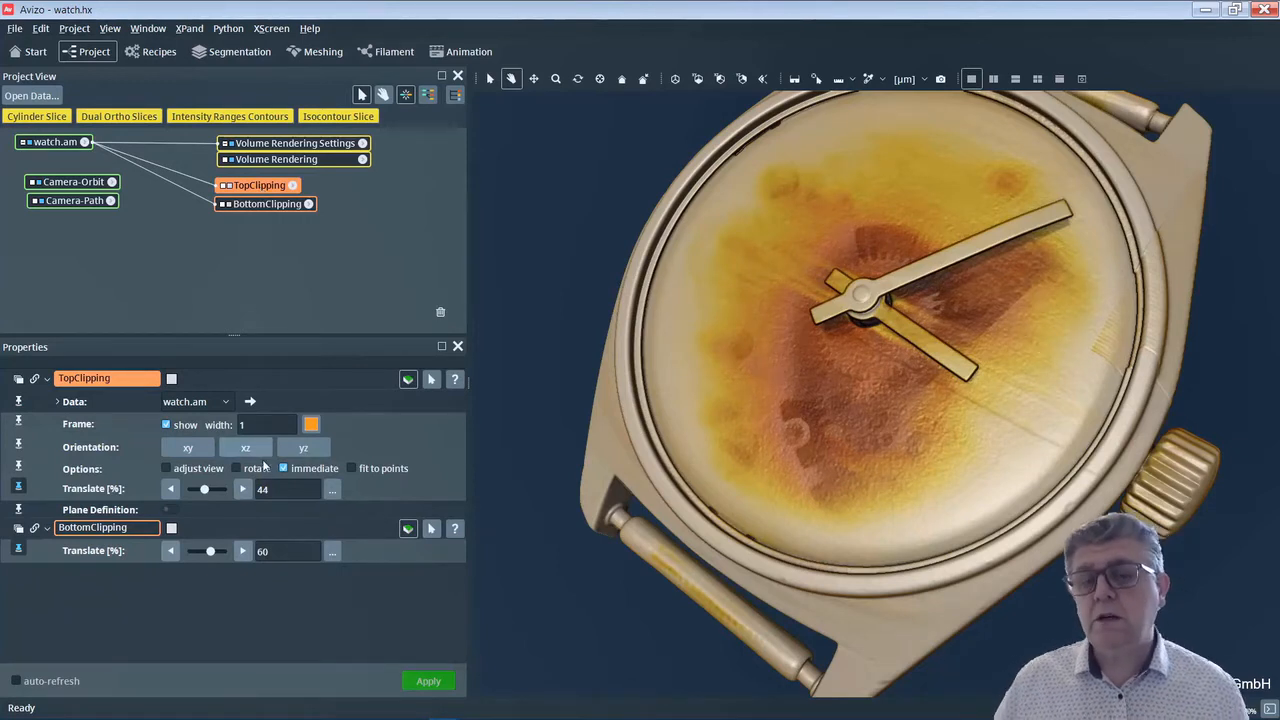
{"action": "double_click", "coordinate": [277, 489]}
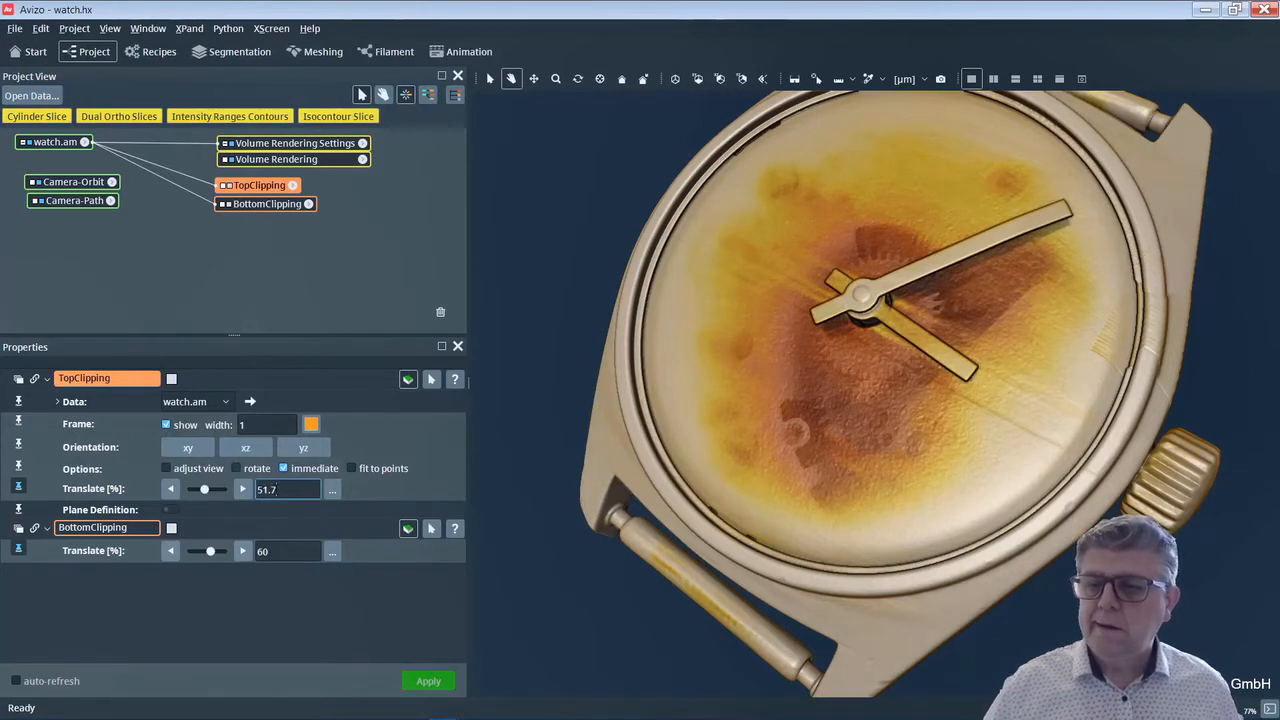
{"action": "left_click", "coordinate": [276, 551]}
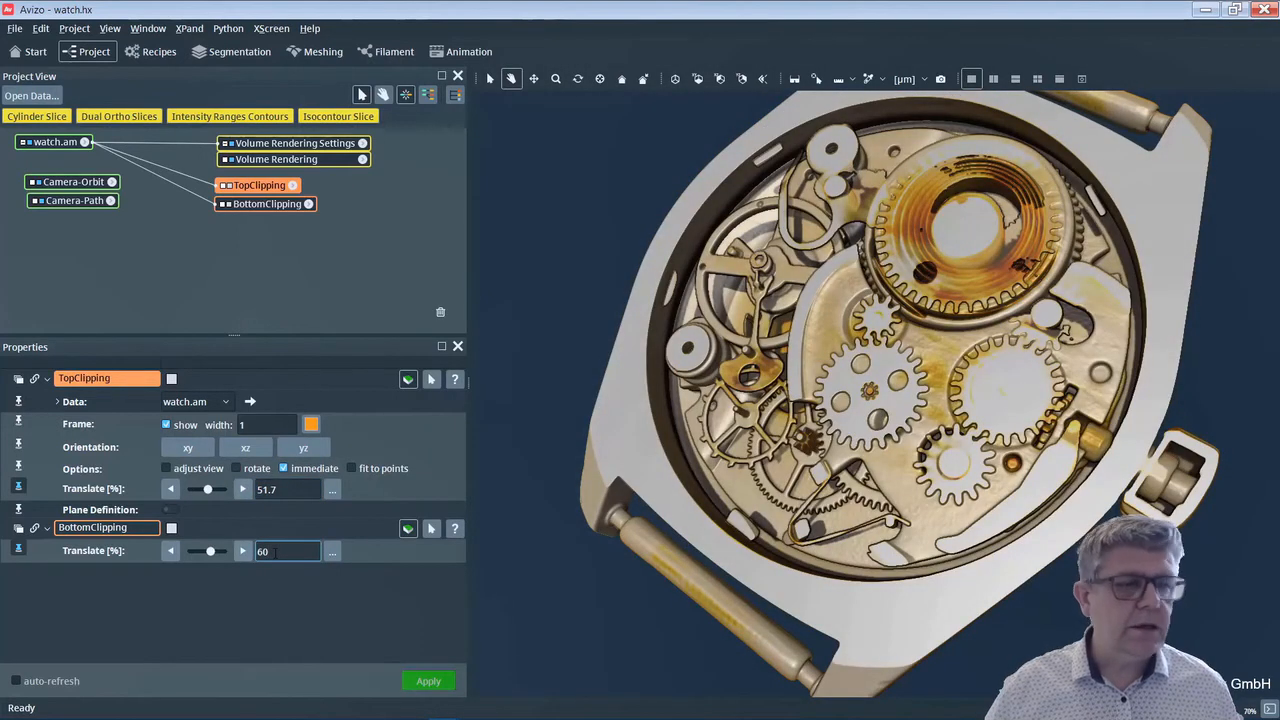
{"action": "double_click", "coordinate": [276, 551]}
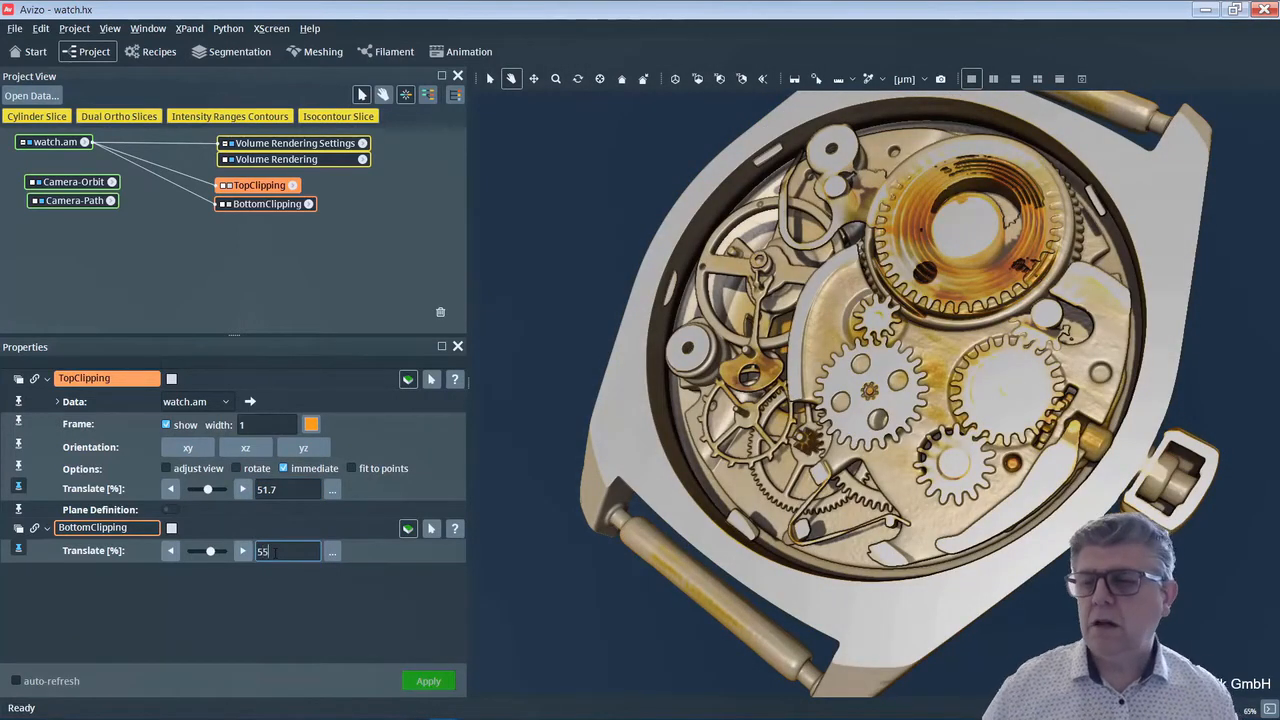
{"action": "key", "text": "Return"}
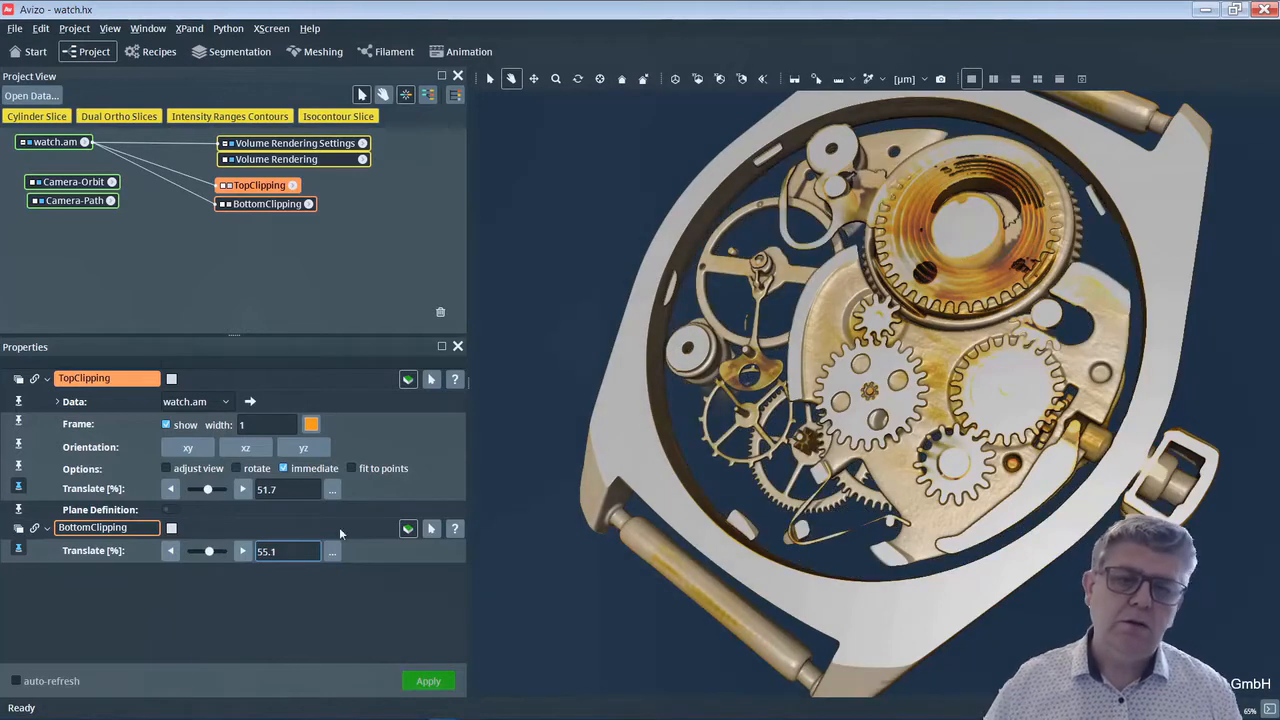
- Examine the clipped watch movement from both sides and up close, checking the rendering detail of the gears
{"action": "left_click_drag", "start_coordinate": [877, 404], "coordinate": [958, 358]}
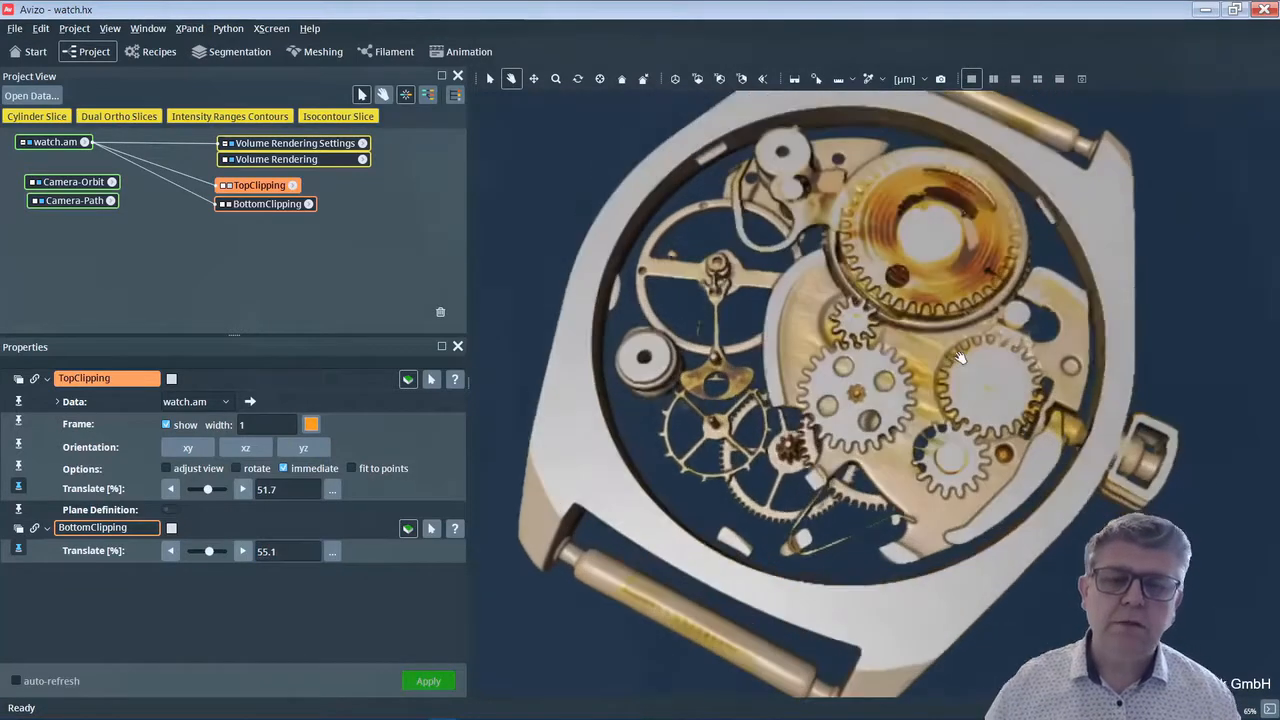
{"action": "scroll", "coordinate": [908, 455], "scroll_direction": "down", "scroll_amount": 2}
{"action": "scroll", "coordinate": [906, 430], "scroll_direction": "down", "scroll_amount": 4}
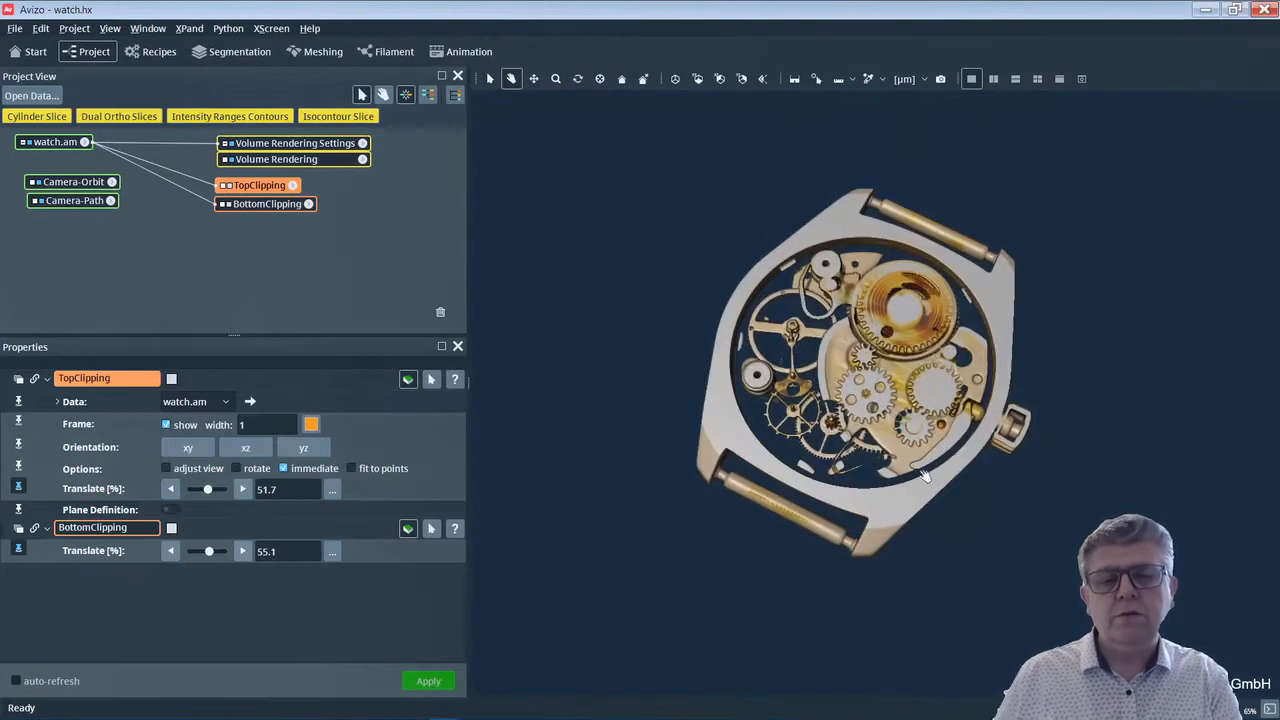
{"action": "left_click_drag", "start_coordinate": [784, 271], "coordinate": [928, 358]}
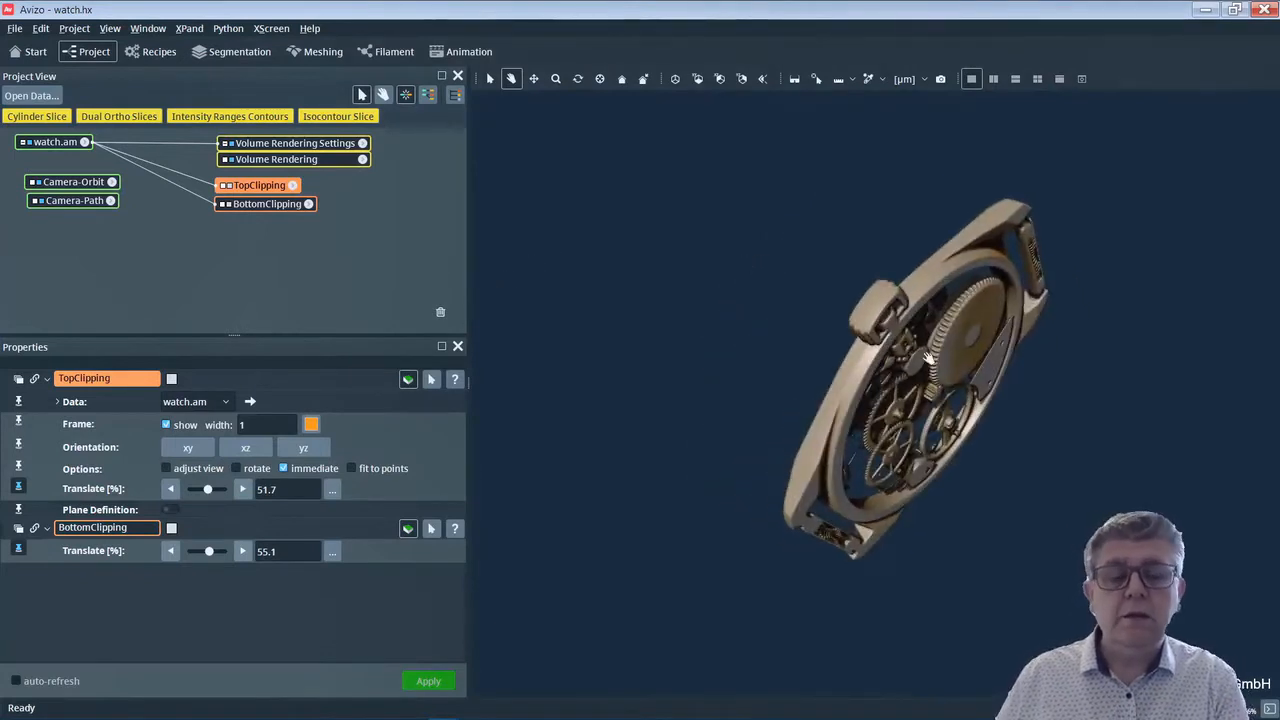
{"action": "left_click_drag", "start_coordinate": [849, 316], "coordinate": [904, 265]}
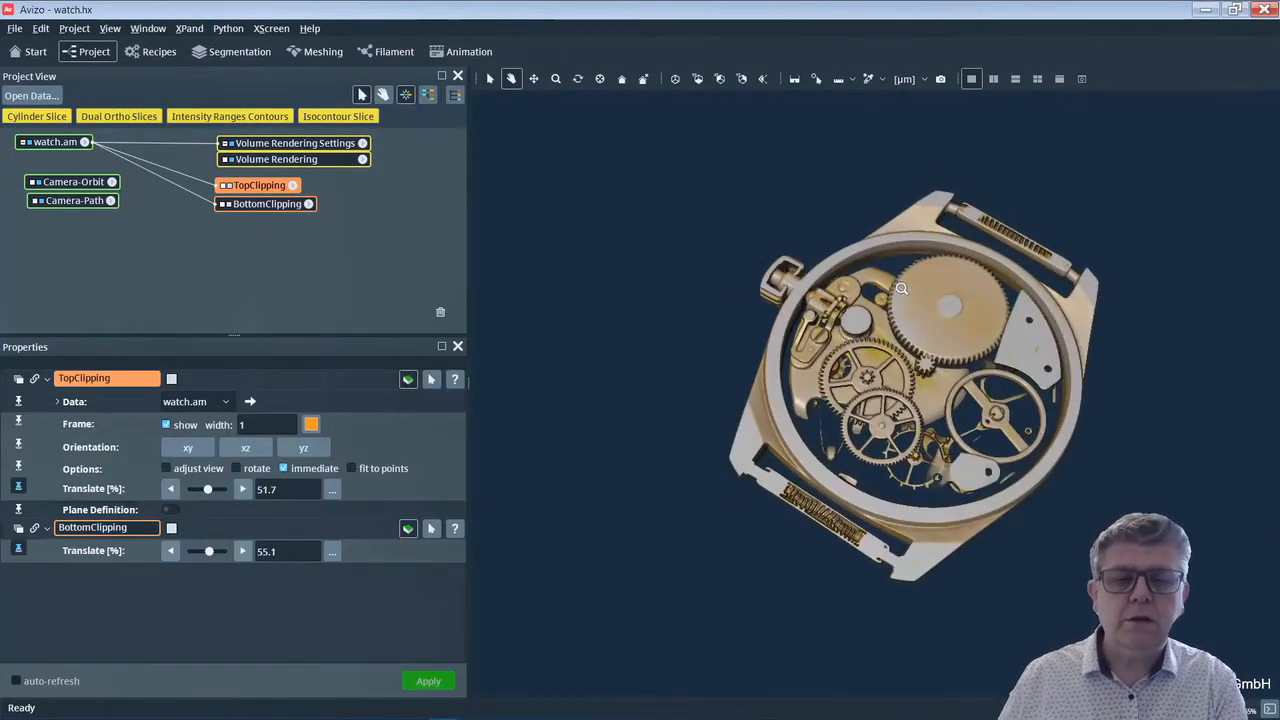
{"action": "scroll", "coordinate": [901, 288], "scroll_direction": "up", "scroll_amount": 5}
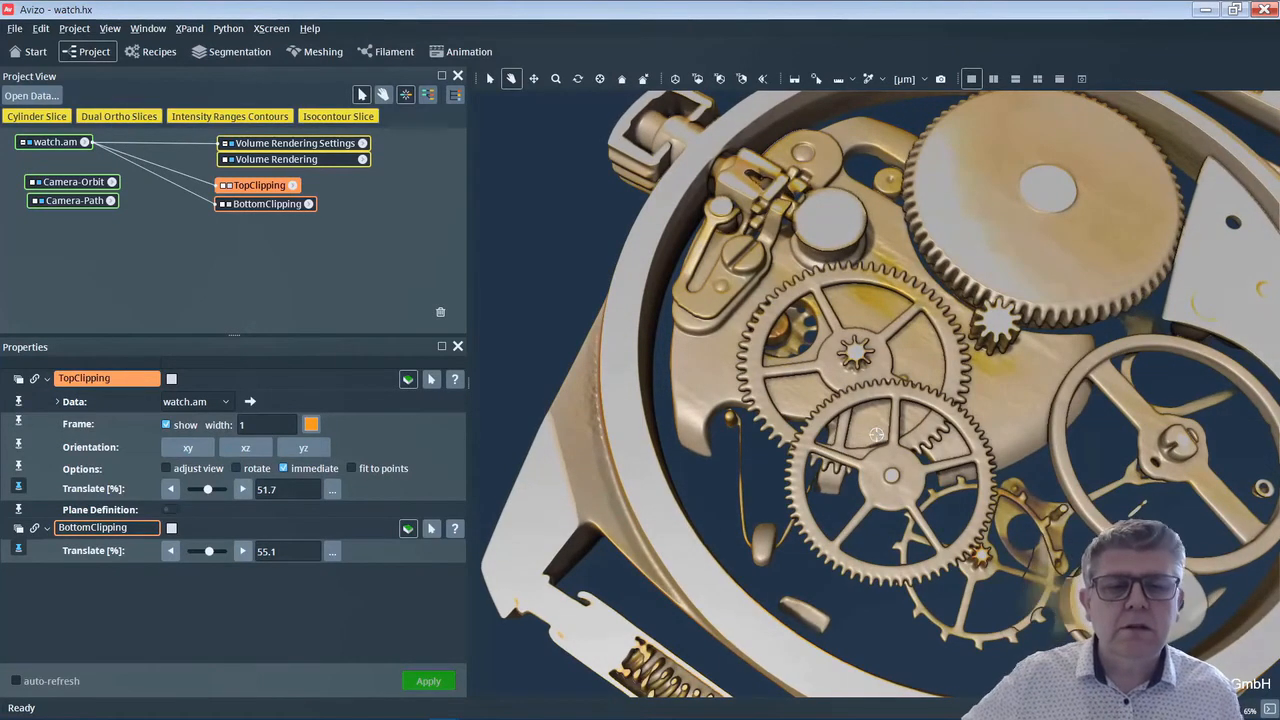
{"action": "scroll", "coordinate": [880, 440], "scroll_direction": "up", "scroll_amount": 5}
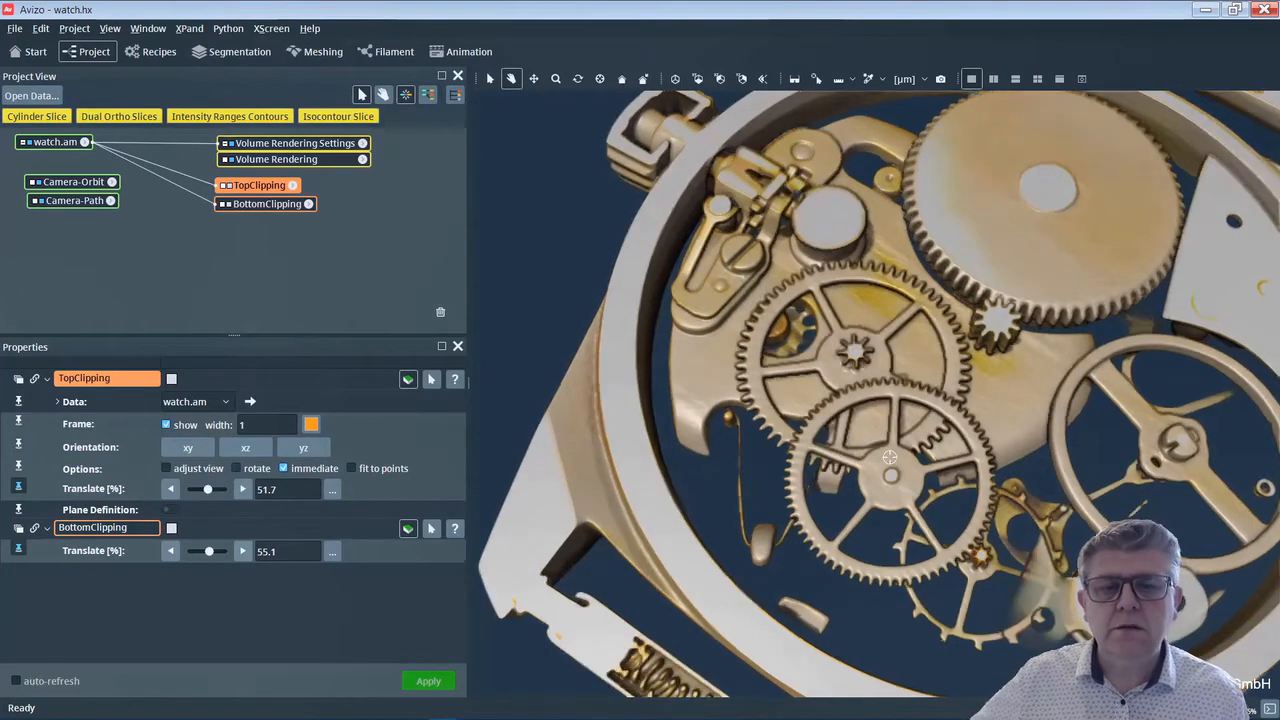
{"action": "scroll", "coordinate": [888, 456], "scroll_direction": "up", "scroll_amount": 3}
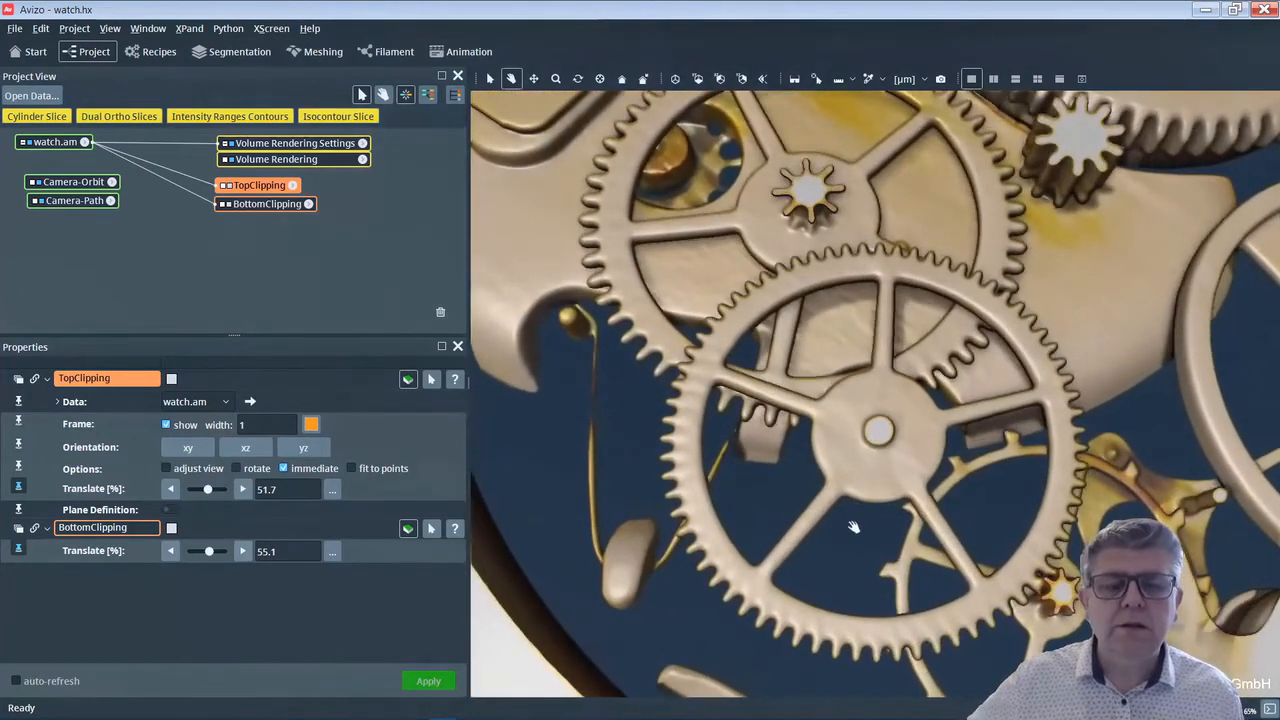
{"action": "left_click_drag", "start_coordinate": [988, 449], "coordinate": [985, 376]}
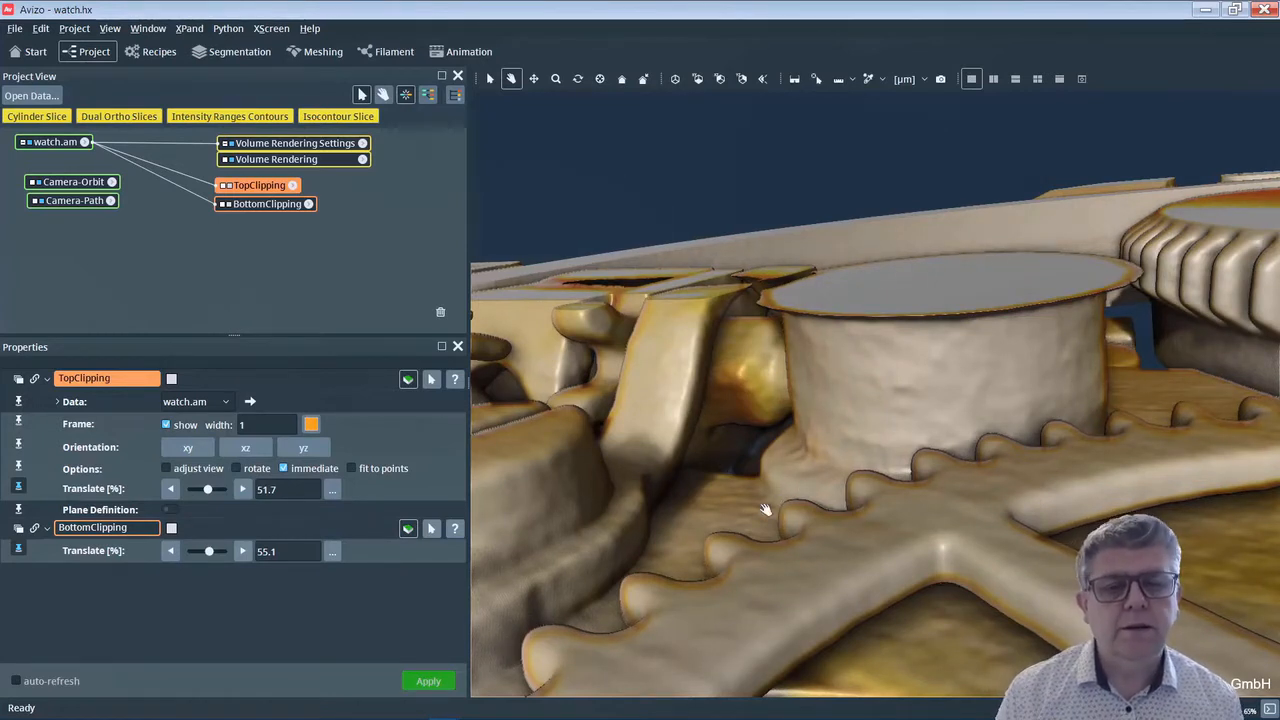
{"action": "left_click_drag", "start_coordinate": [827, 526], "coordinate": [968, 425]}
{"action": "scroll", "coordinate": [1077, 325], "scroll_direction": "down", "scroll_amount": 5}
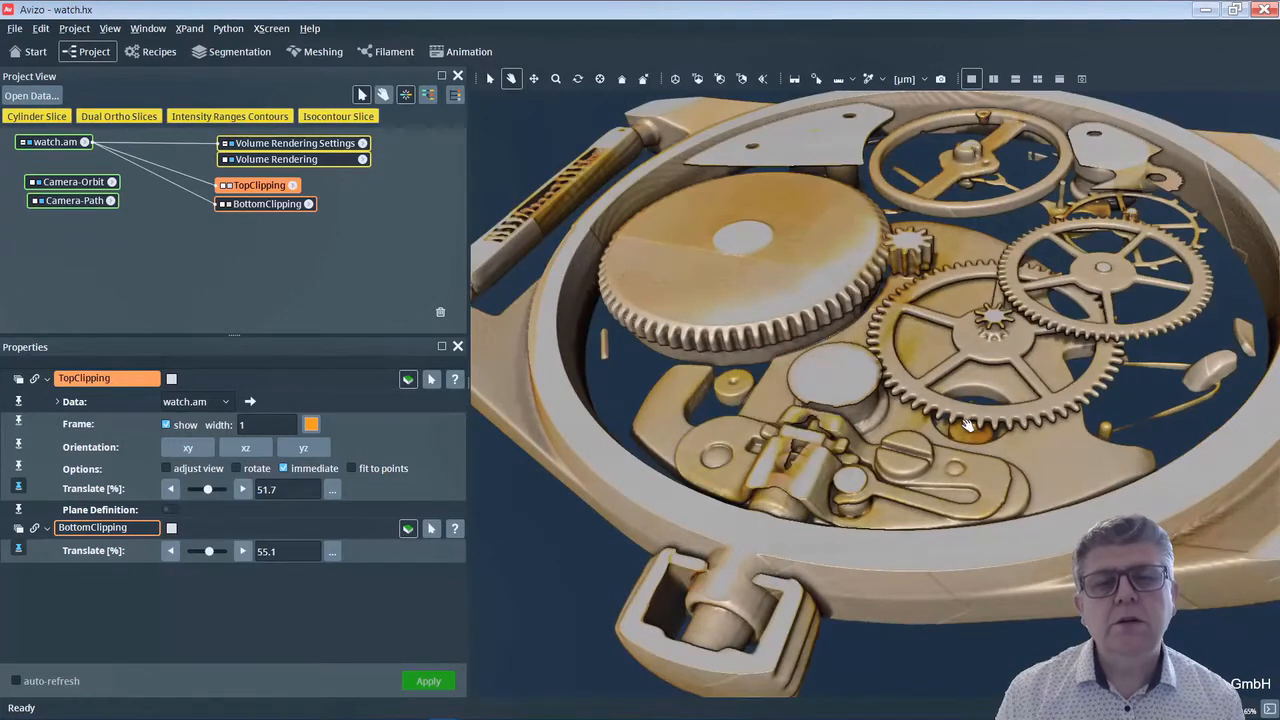
- Select Camera-Orbit, and set the LDA main memory amount to 10000 MB and the video memory for volumes to 3500 MB
{"action": "left_click", "coordinate": [72, 181]}
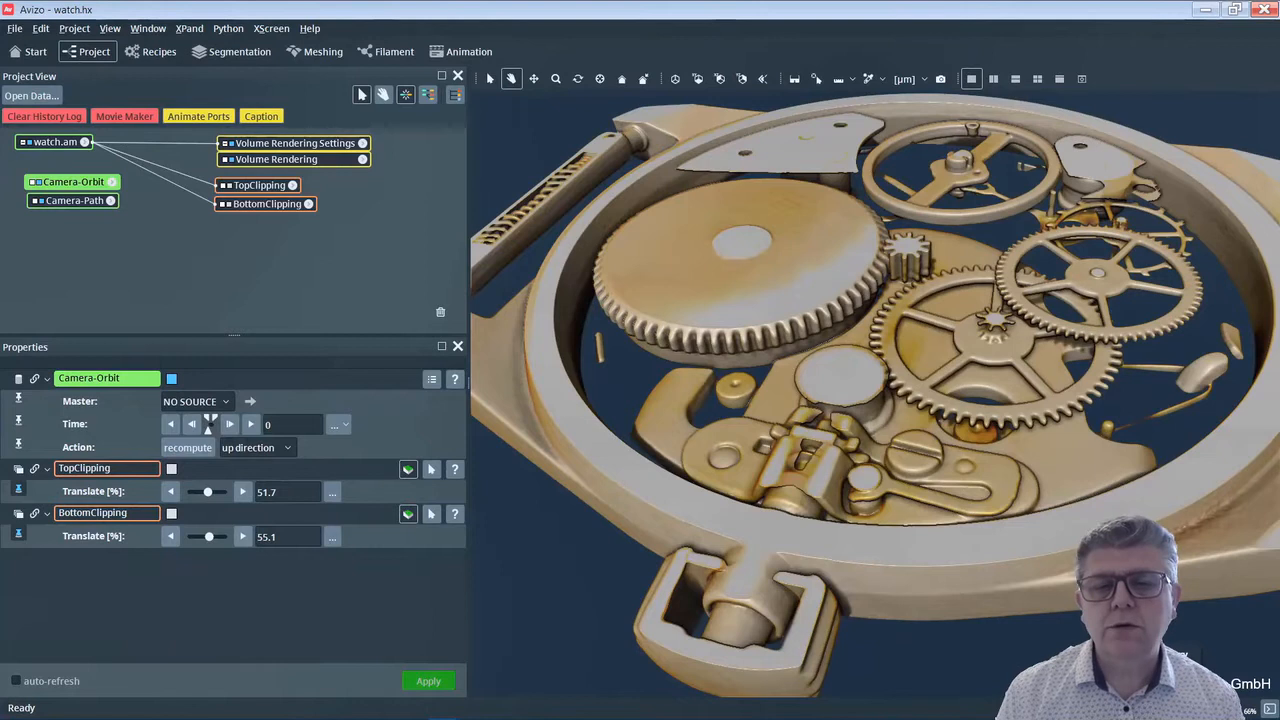
{"action": "left_click", "coordinate": [40, 28]}
{"action": "left_click", "coordinate": [80, 141]}
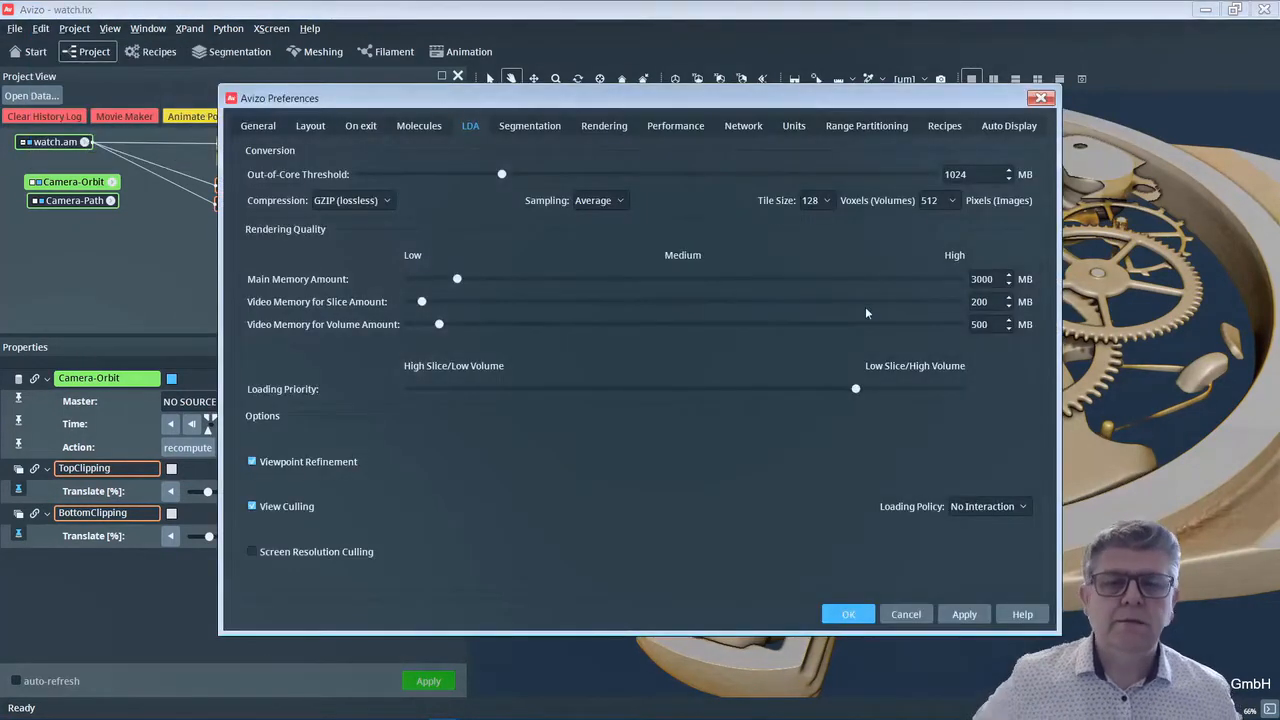
{"action": "left_click", "coordinate": [975, 279]}
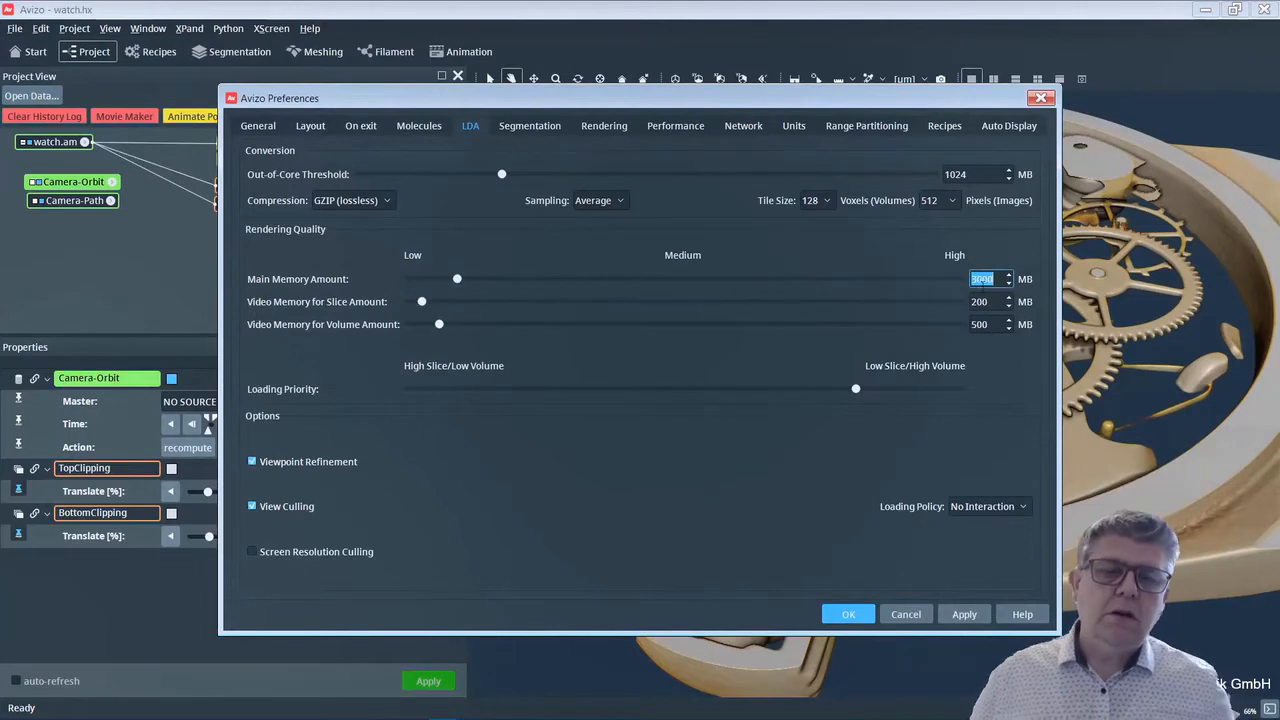
{"action": "type", "text": "10000"}
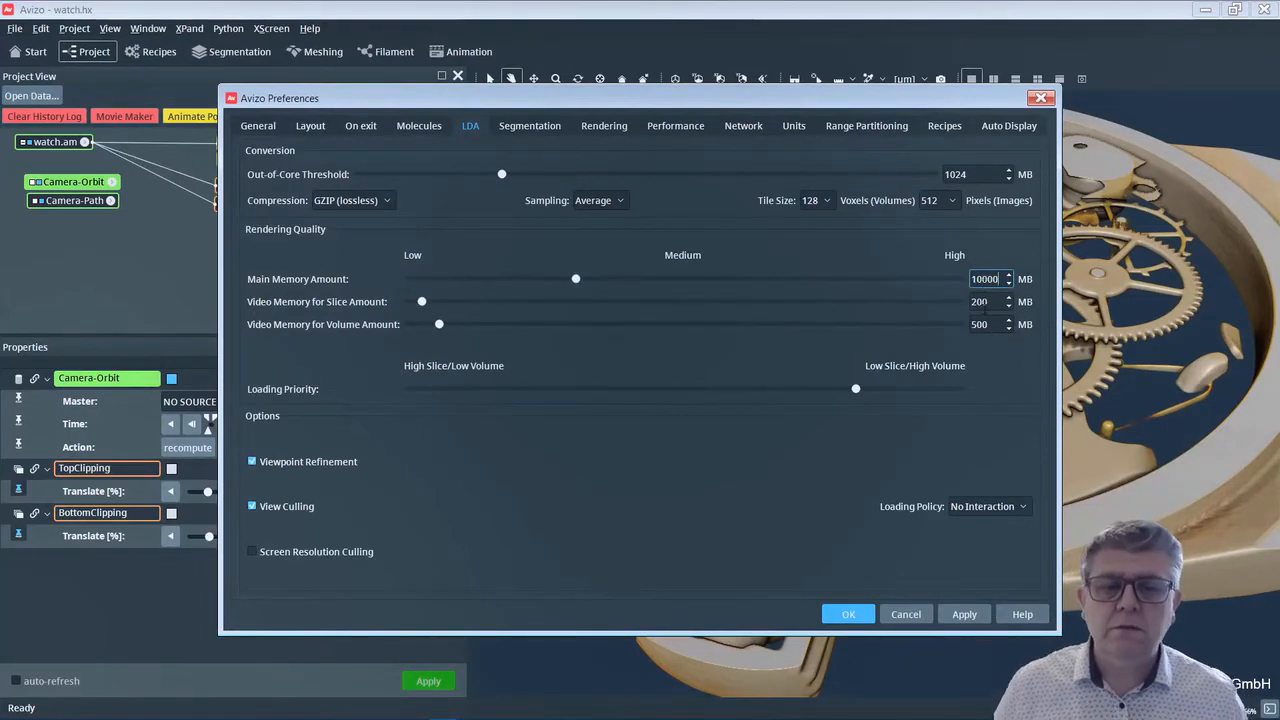
{"action": "left_click", "coordinate": [974, 325]}
{"action": "type", "text": "3"}
{"action": "left_click", "coordinate": [962, 615]}
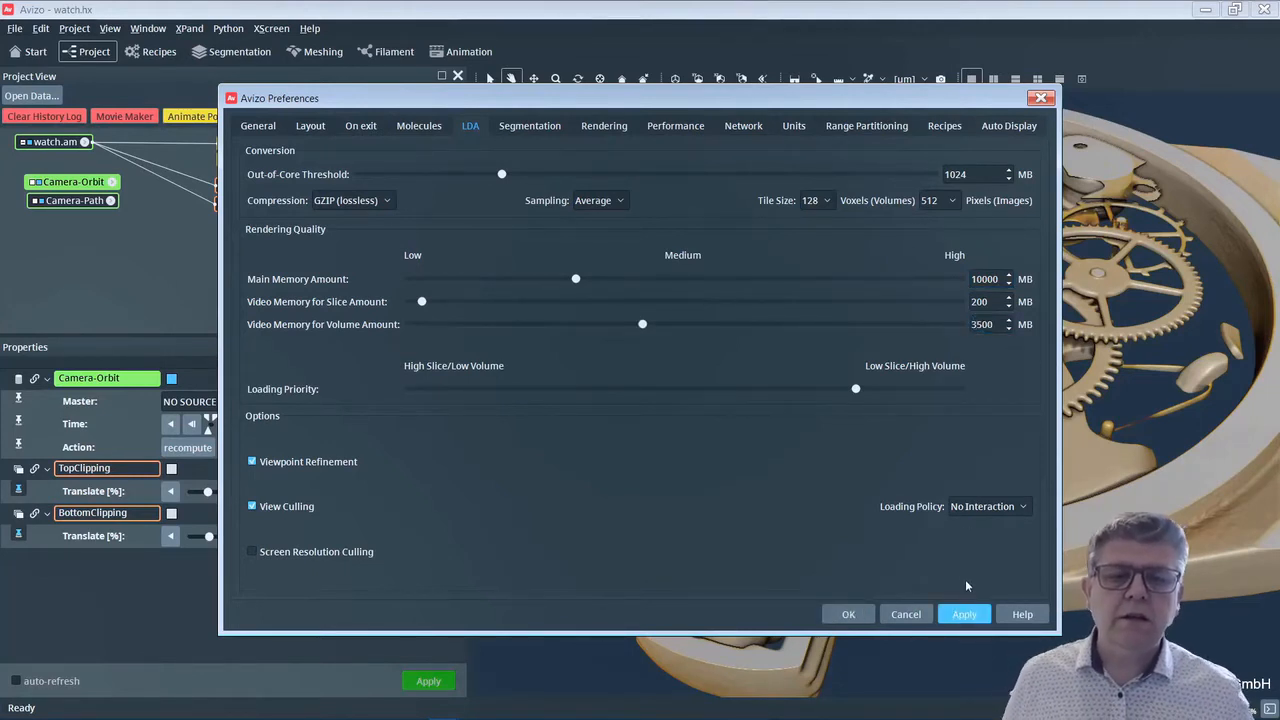
{"action": "left_click", "coordinate": [852, 614]}
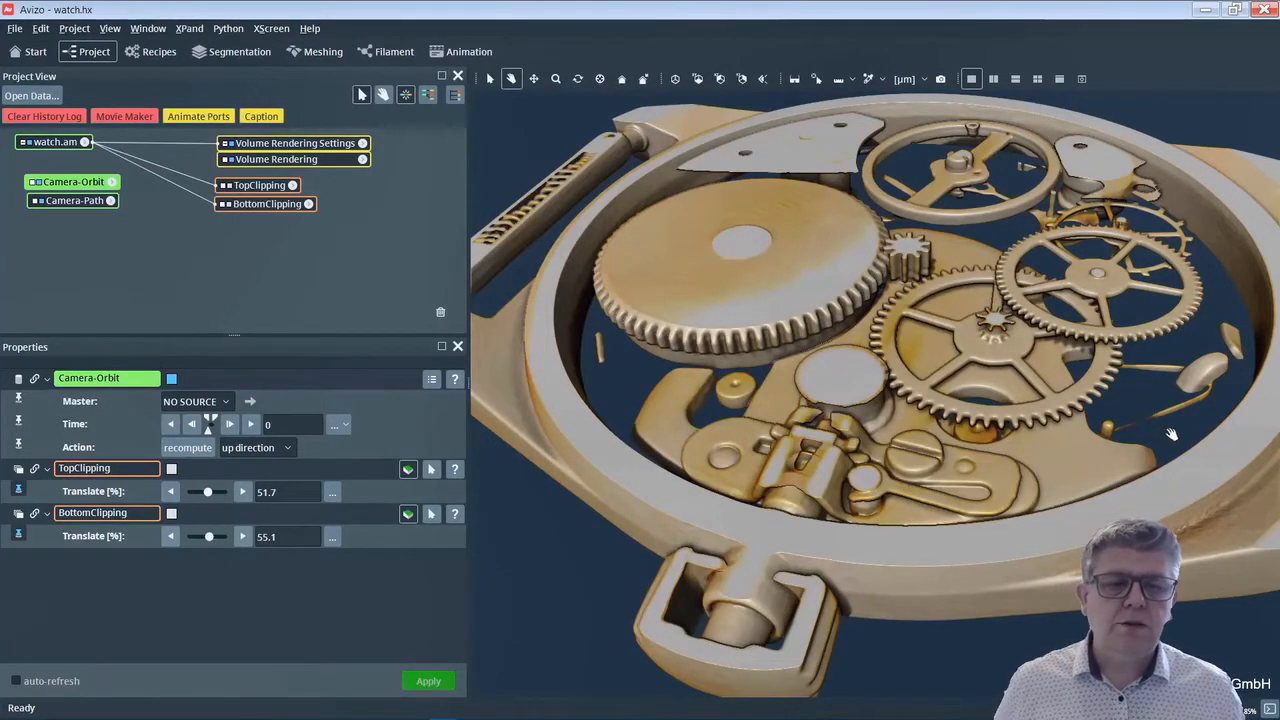
- Set the Camera-Orbit time back to 0 to restore the front view of the watch
{"action": "left_click", "coordinate": [270, 425]}
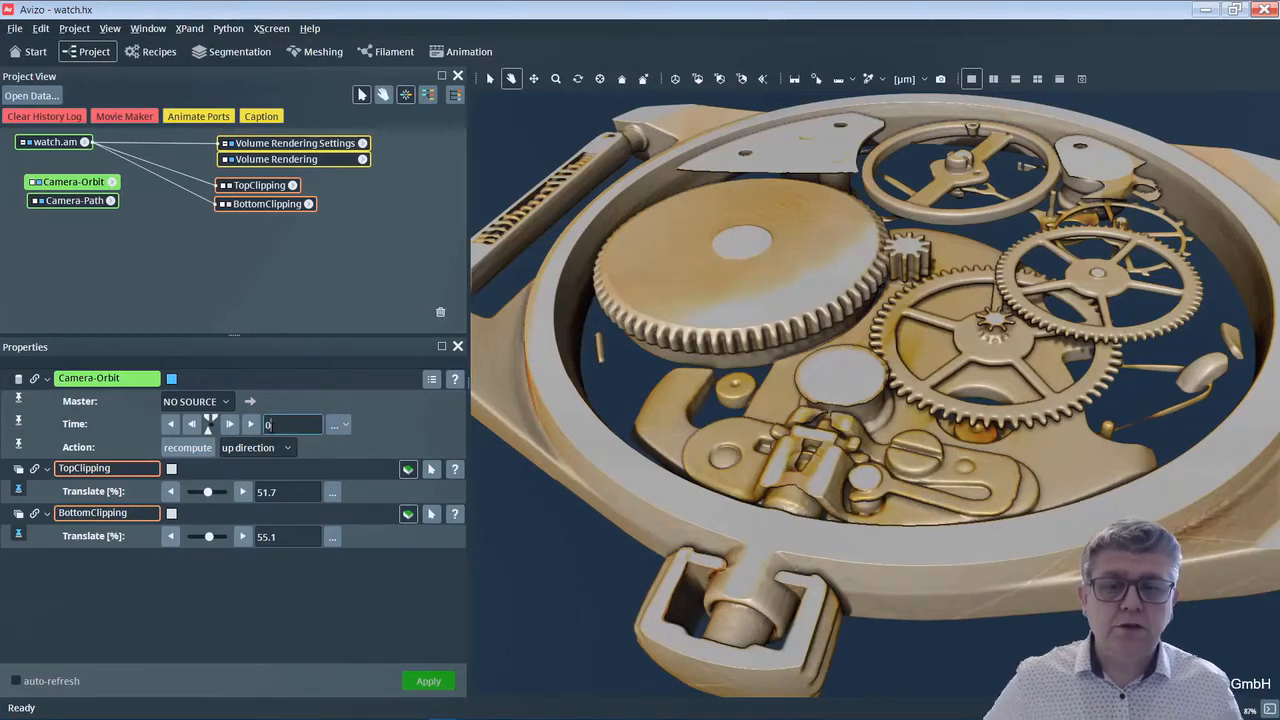
{"action": "double_click", "coordinate": [269, 425]}
{"action": "type", "text": "1"}
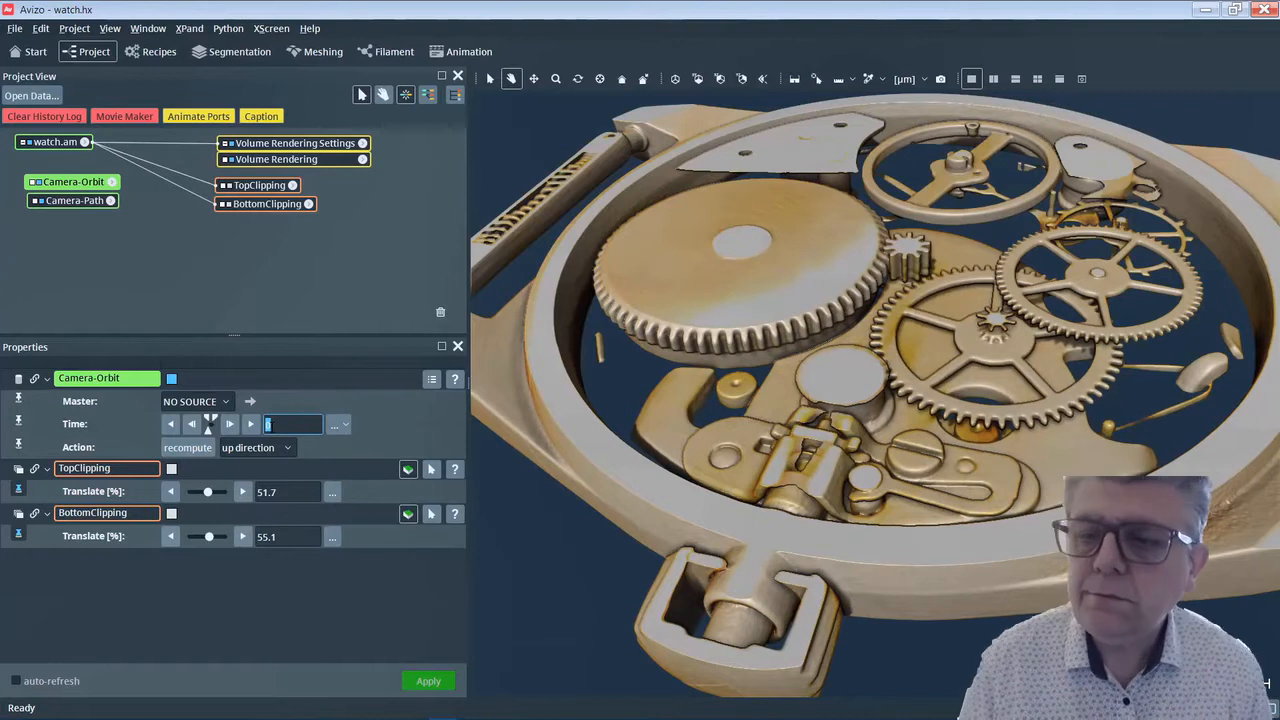
{"action": "key", "text": "Tab"}
{"action": "key", "text": "Tab"}
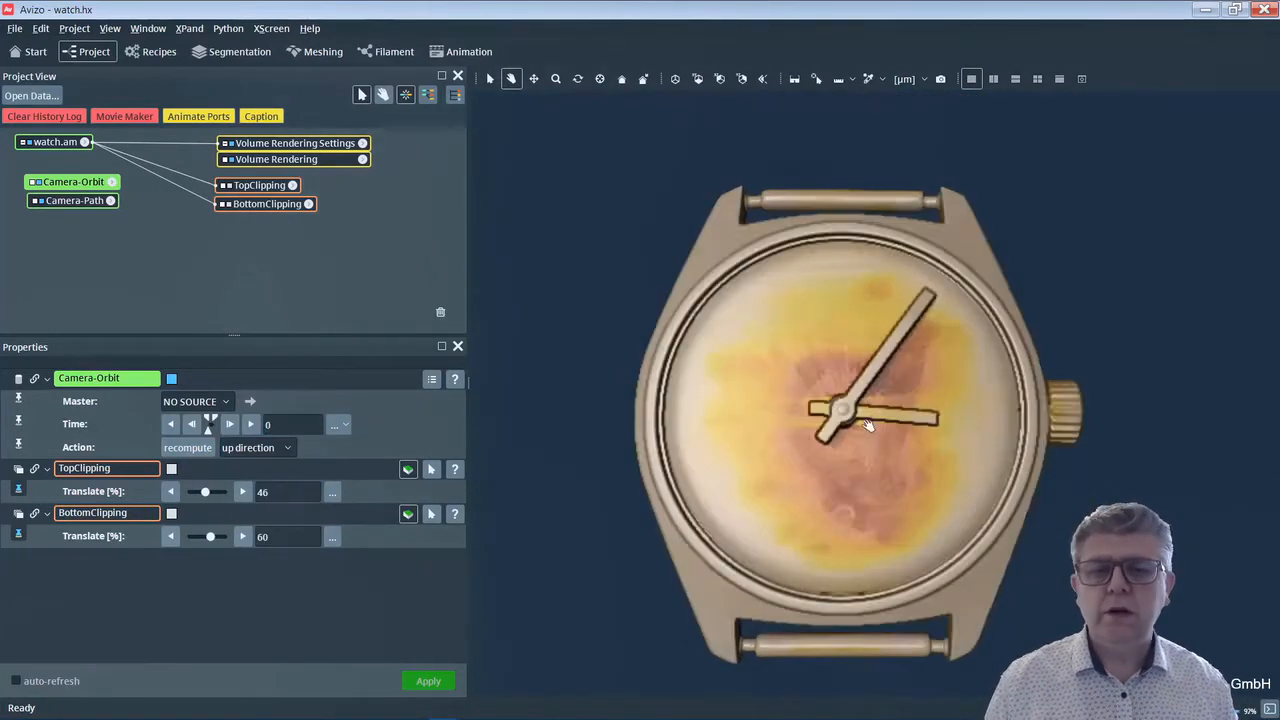
- Examine the watch dial and case from several angles and distances to judge rendering under the new memory settings
{"action": "left_click_drag", "start_coordinate": [909, 382], "coordinate": [921, 298]}
{"action": "middle_click_drag", "start_coordinate": [921, 298], "coordinate": [908, 342], "text": "ctrl"}
{"action": "left_click_drag", "start_coordinate": [901, 438], "coordinate": [963, 423]}
{"action": "left_click_drag", "start_coordinate": [1101, 376], "coordinate": [1060, 458]}
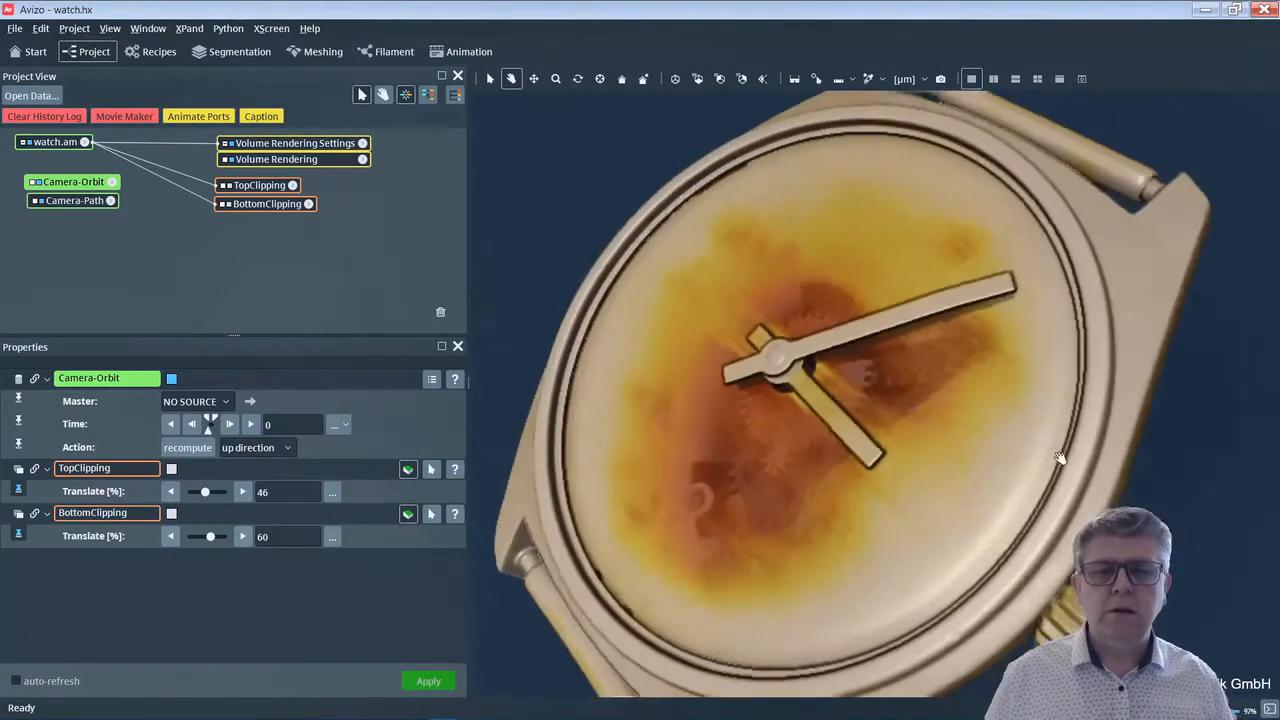
{"action": "left_click_drag", "start_coordinate": [966, 488], "coordinate": [1074, 457]}
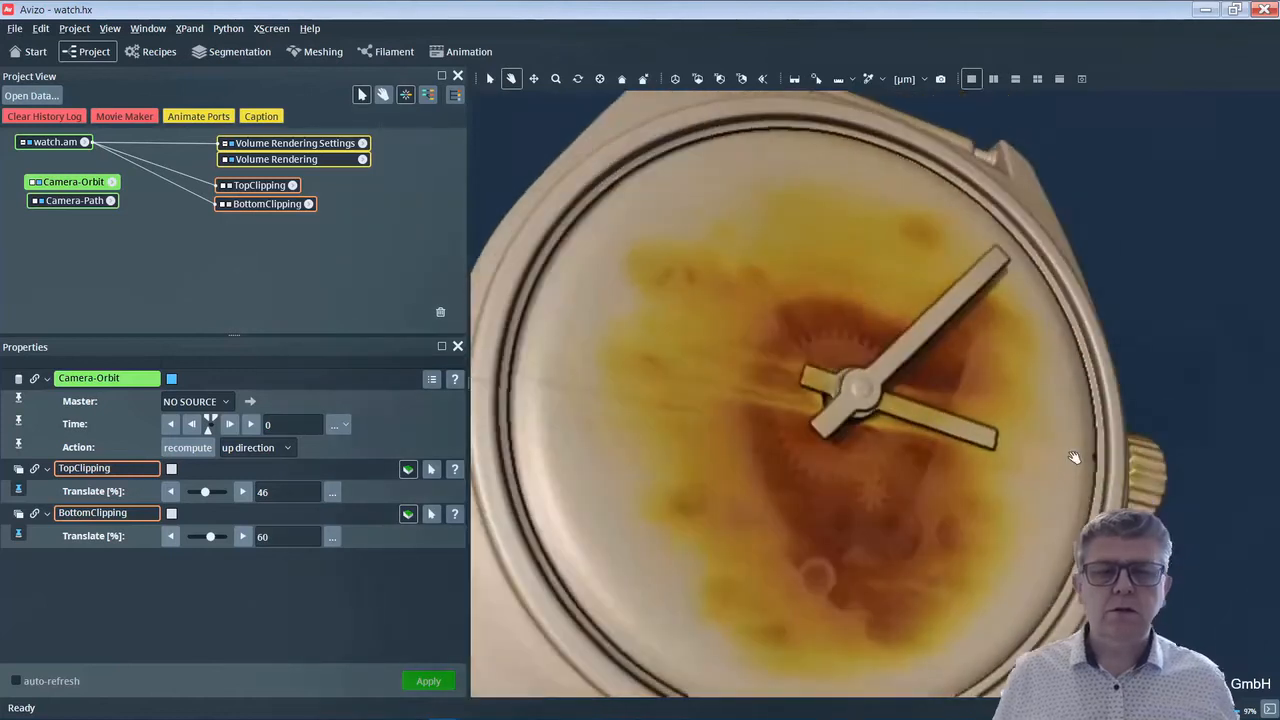
{"action": "scroll", "coordinate": [946, 440], "scroll_direction": "down", "scroll_amount": 3}
{"action": "left_click_drag", "start_coordinate": [915, 340], "coordinate": [903, 326]}
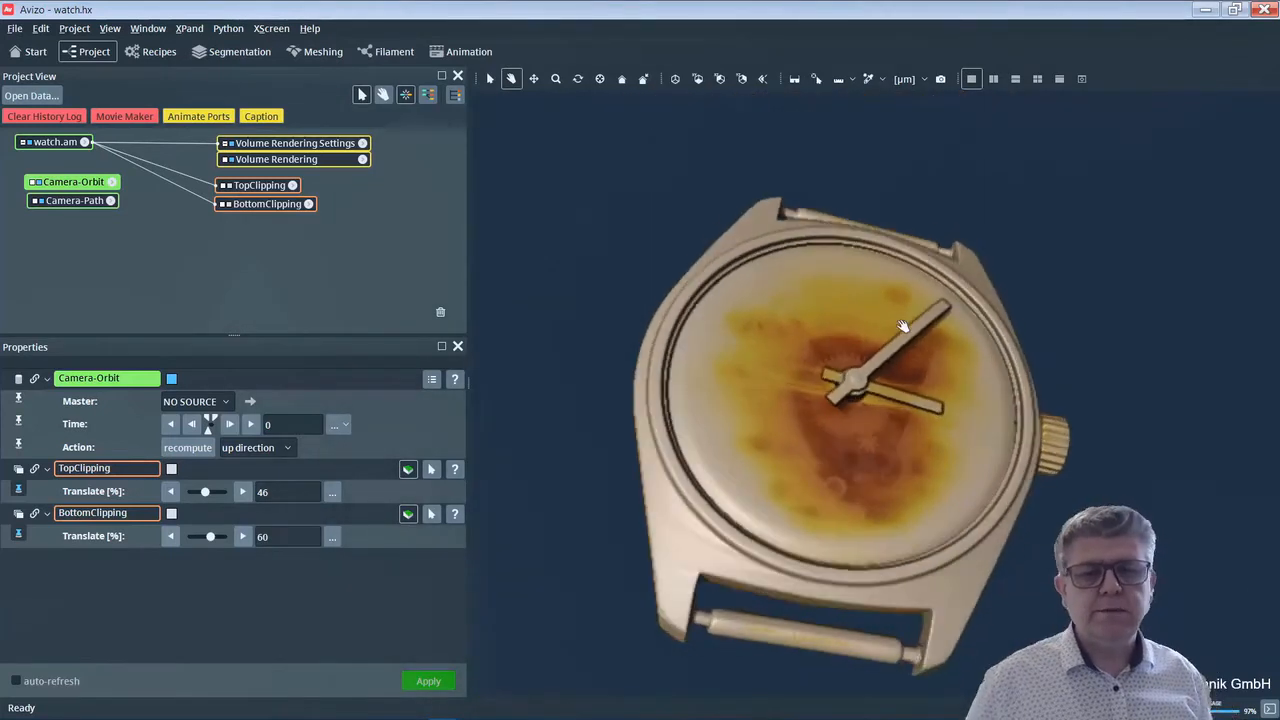
- Clip the watch again with TopClipping translated to 51.7% and BottomClipping to 55.1%
{"action": "left_click", "coordinate": [282, 492]}
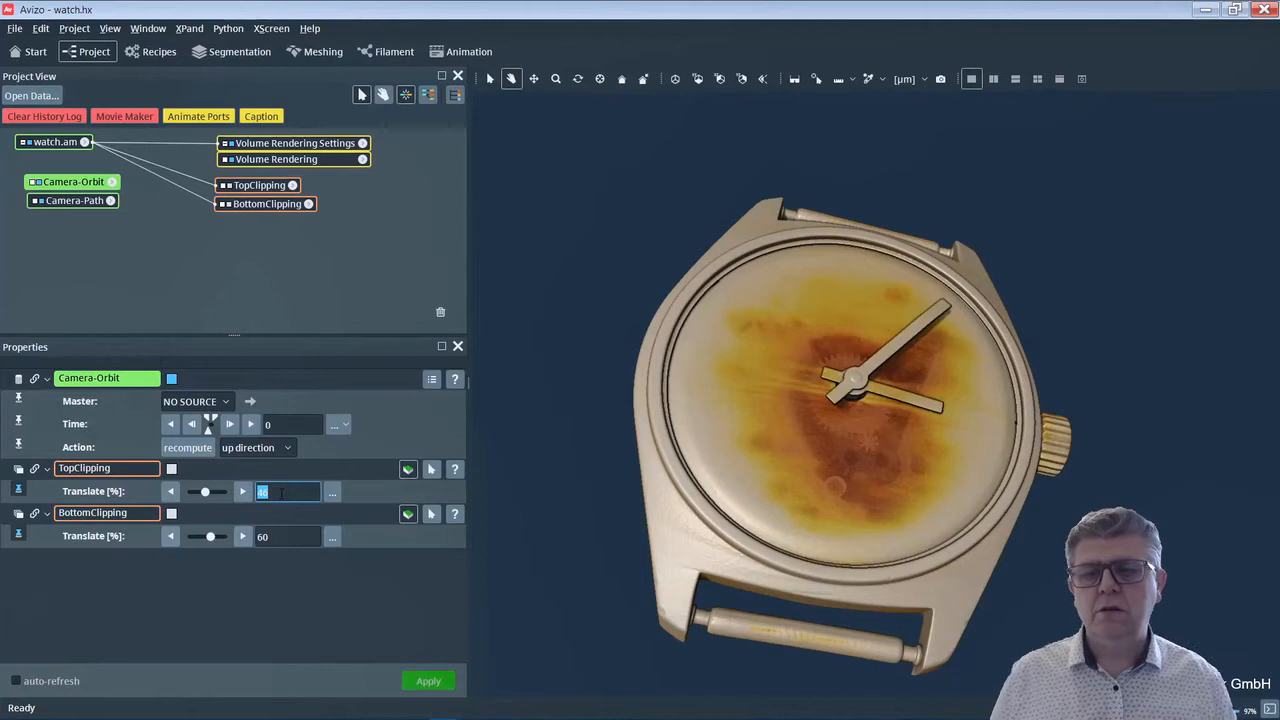
{"action": "type", "text": "51.7"}
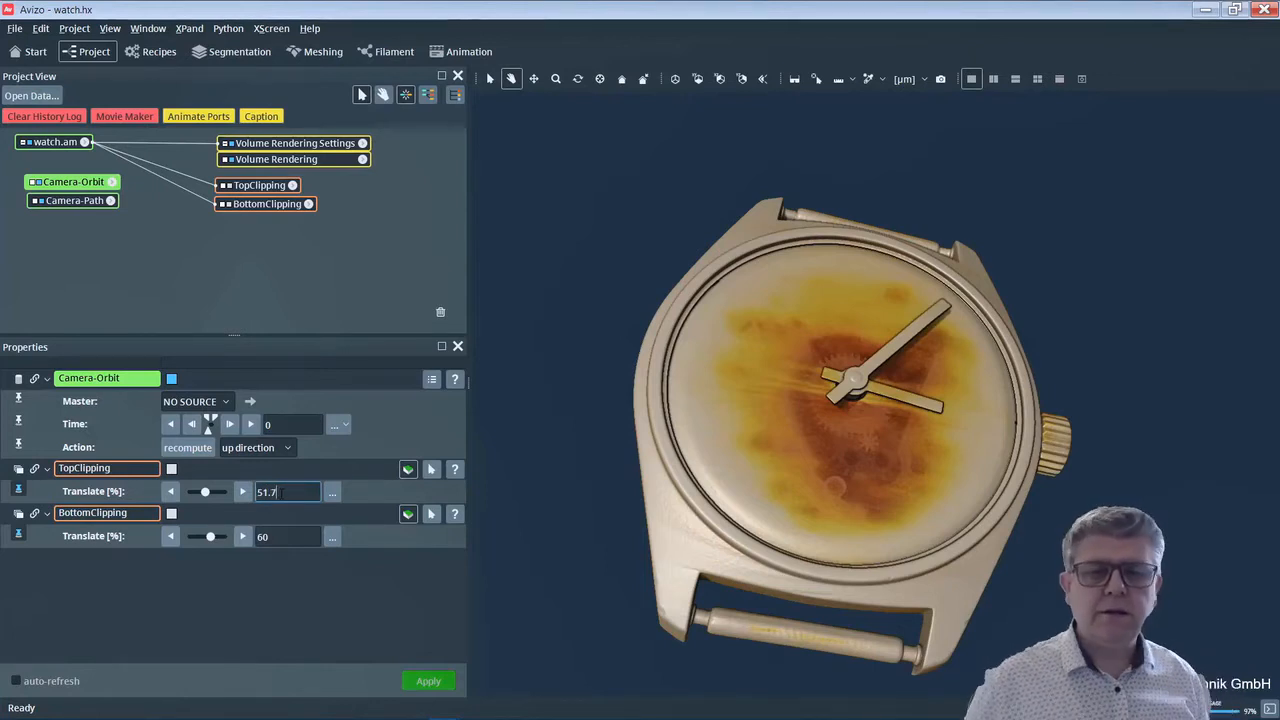
{"action": "key", "text": "Return"}
{"action": "left_click", "coordinate": [288, 537]}
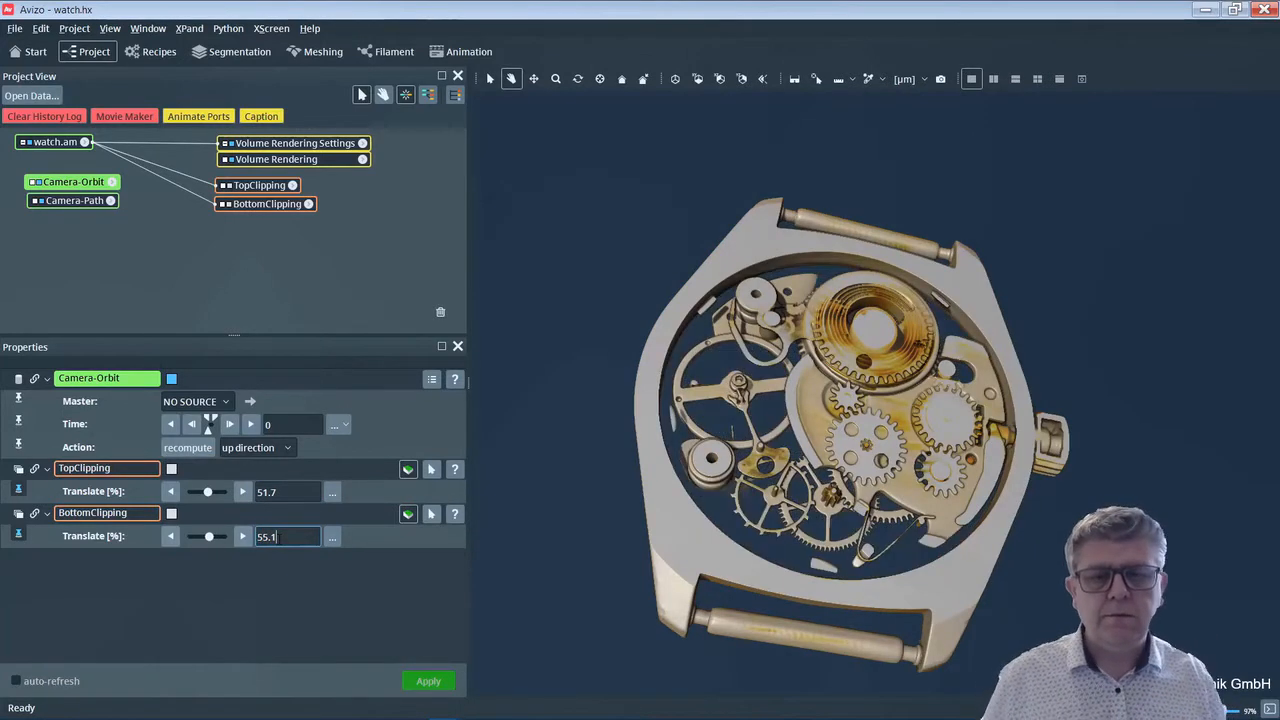
- Examine the gear train and mainspring of the clipped watch up close from several angles
{"action": "scroll", "coordinate": [825, 383], "scroll_direction": "up", "scroll_amount": 5}
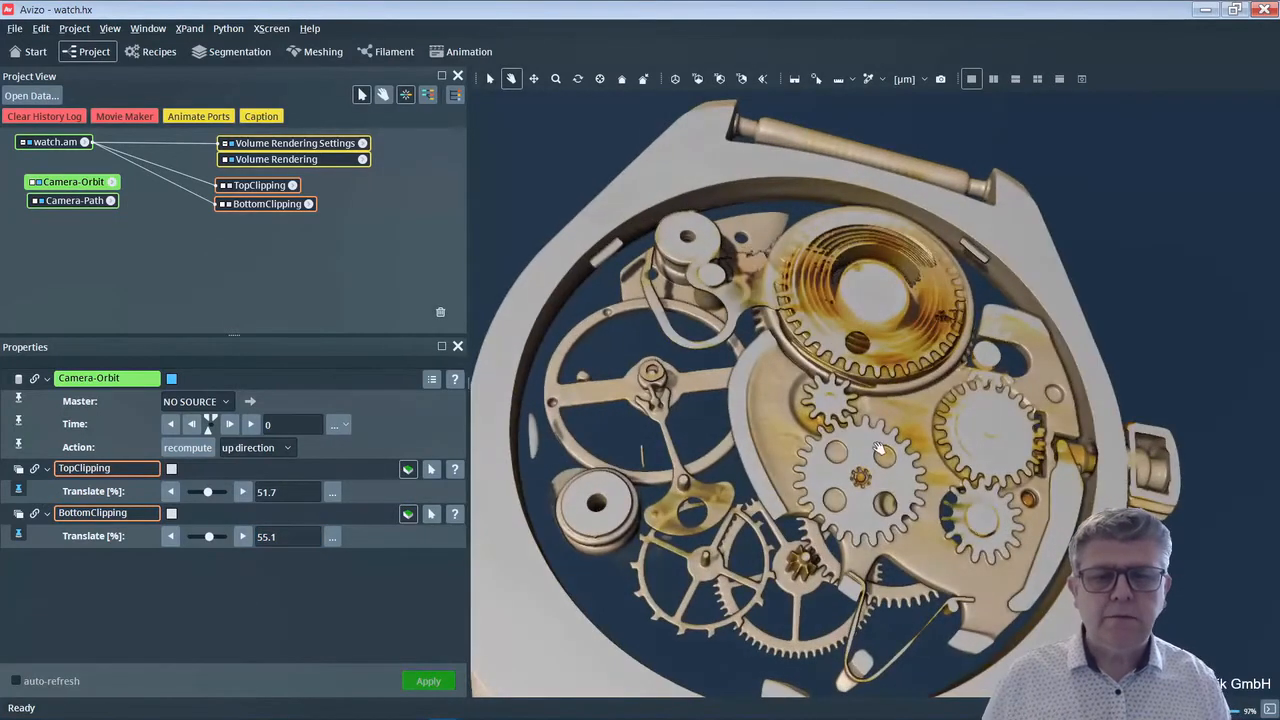
{"action": "left_click_drag", "start_coordinate": [983, 465], "coordinate": [898, 437]}
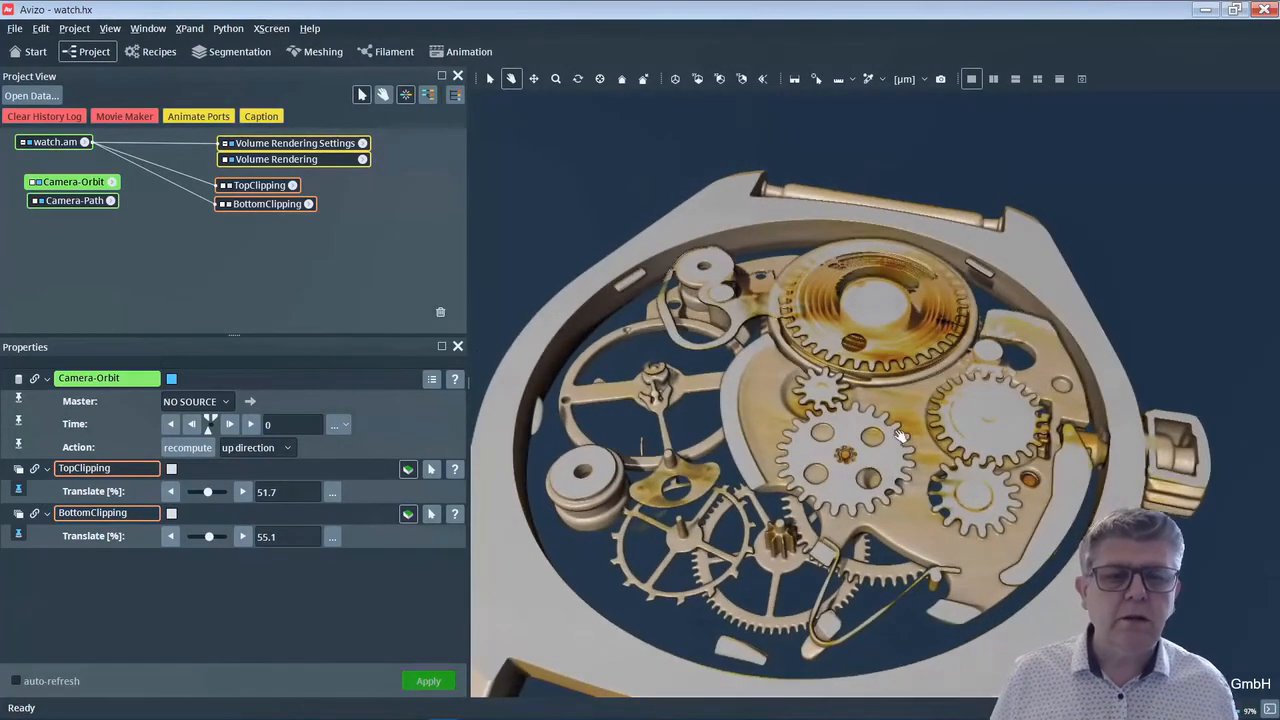
{"action": "scroll", "coordinate": [777, 420], "scroll_direction": "up", "scroll_amount": 5}
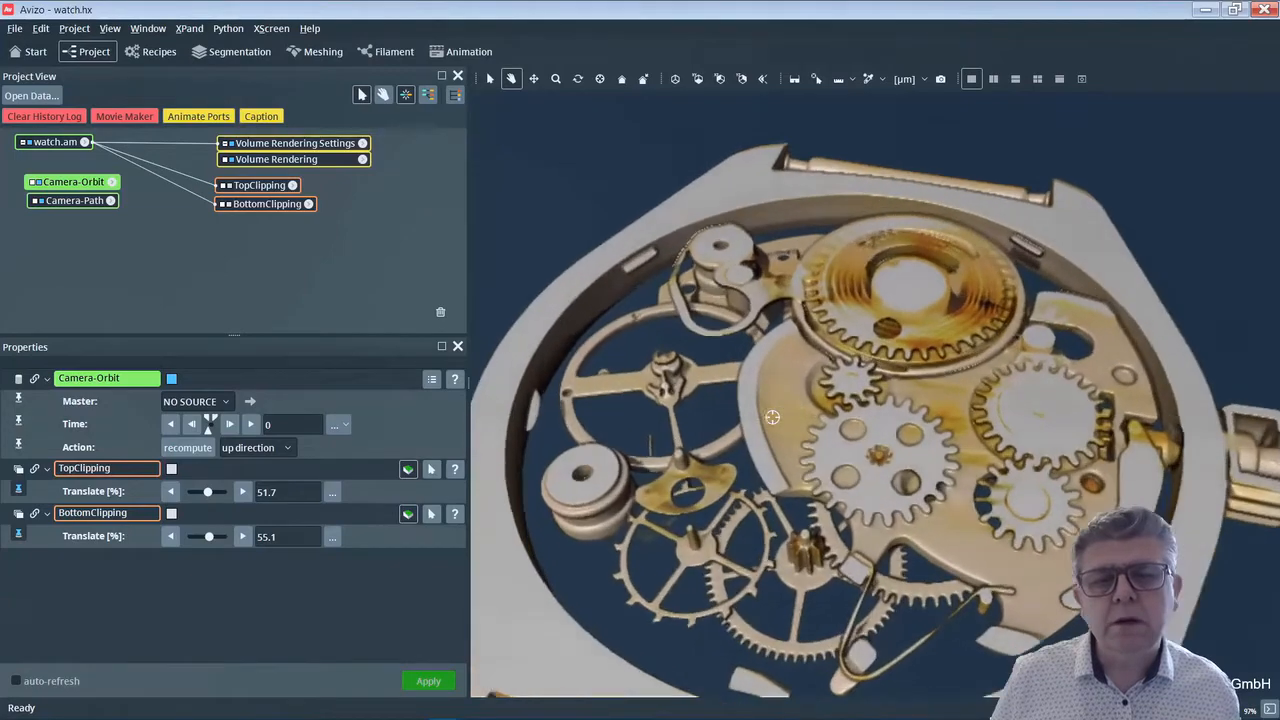
{"action": "scroll", "coordinate": [708, 482], "scroll_direction": "up", "scroll_amount": 2}
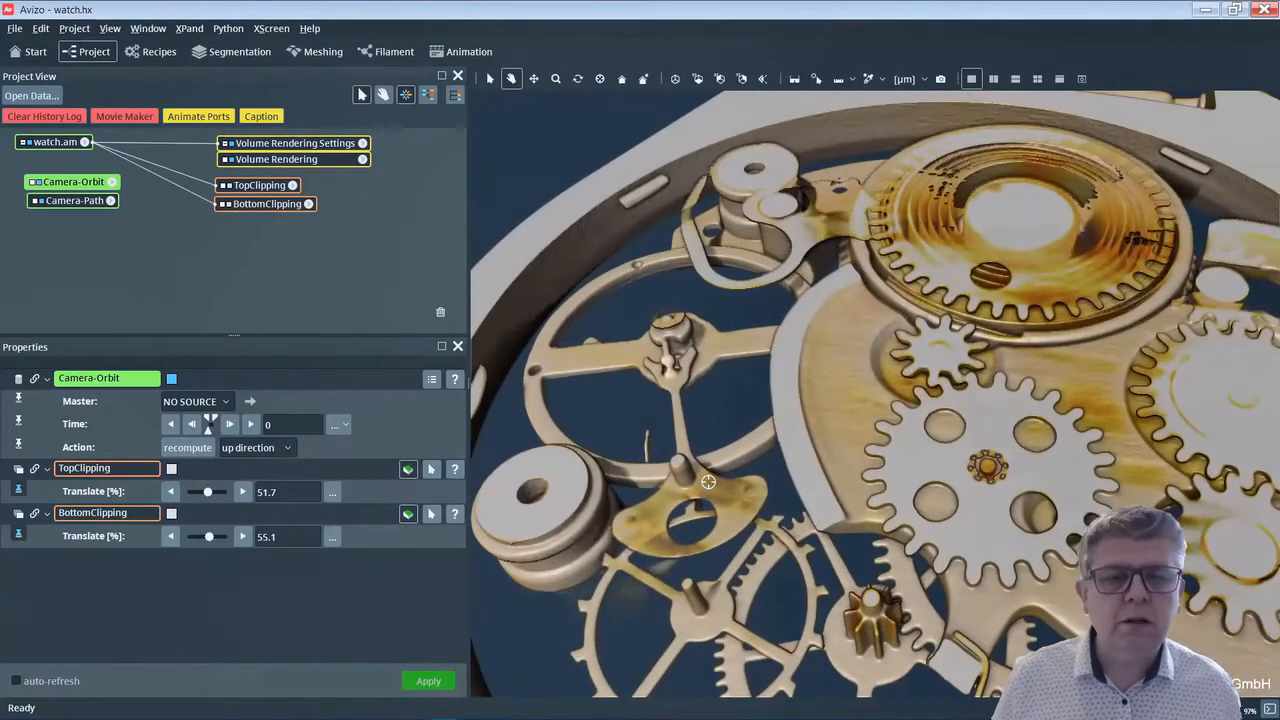
{"action": "left_click_drag", "start_coordinate": [705, 537], "coordinate": [990, 373]}
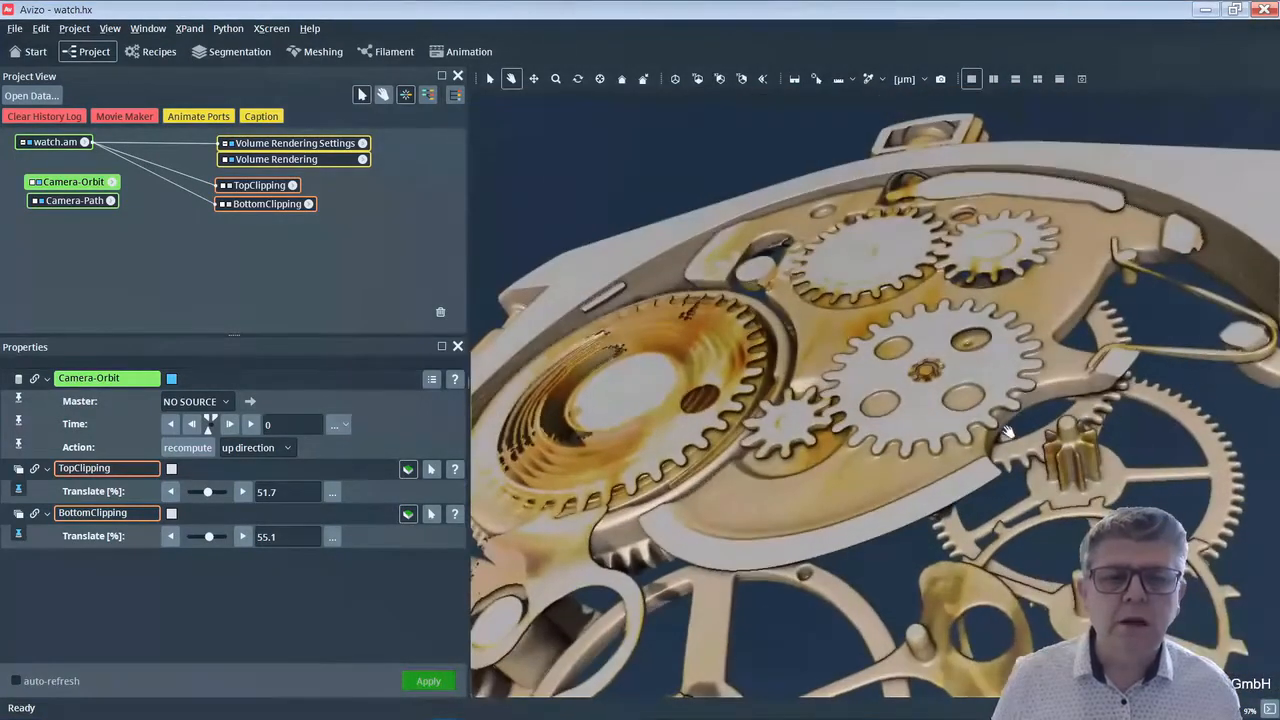
{"action": "scroll", "coordinate": [993, 371], "scroll_direction": "up", "scroll_amount": 5}
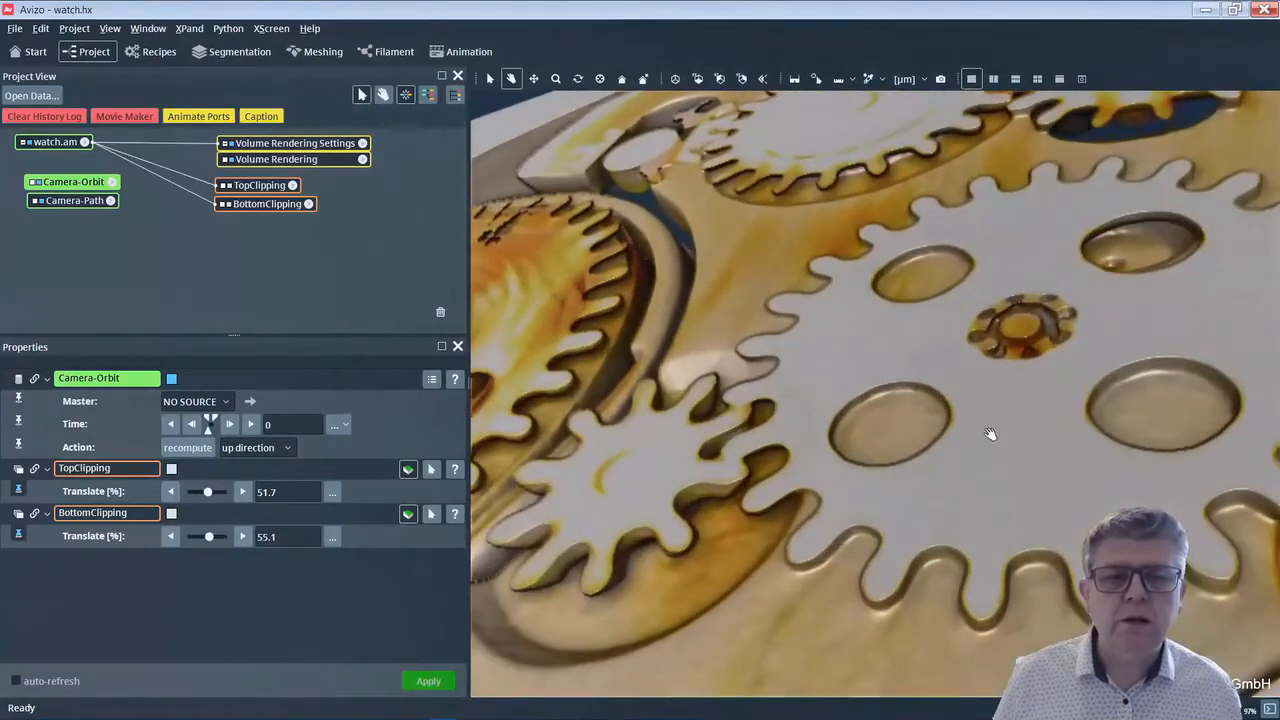
{"action": "left_click_drag", "start_coordinate": [983, 599], "coordinate": [714, 335]}
- Center the view on the balance wheel hub and inspect the movement in profile and from the opposite clipped side
{"action": "key", "text": "s"}
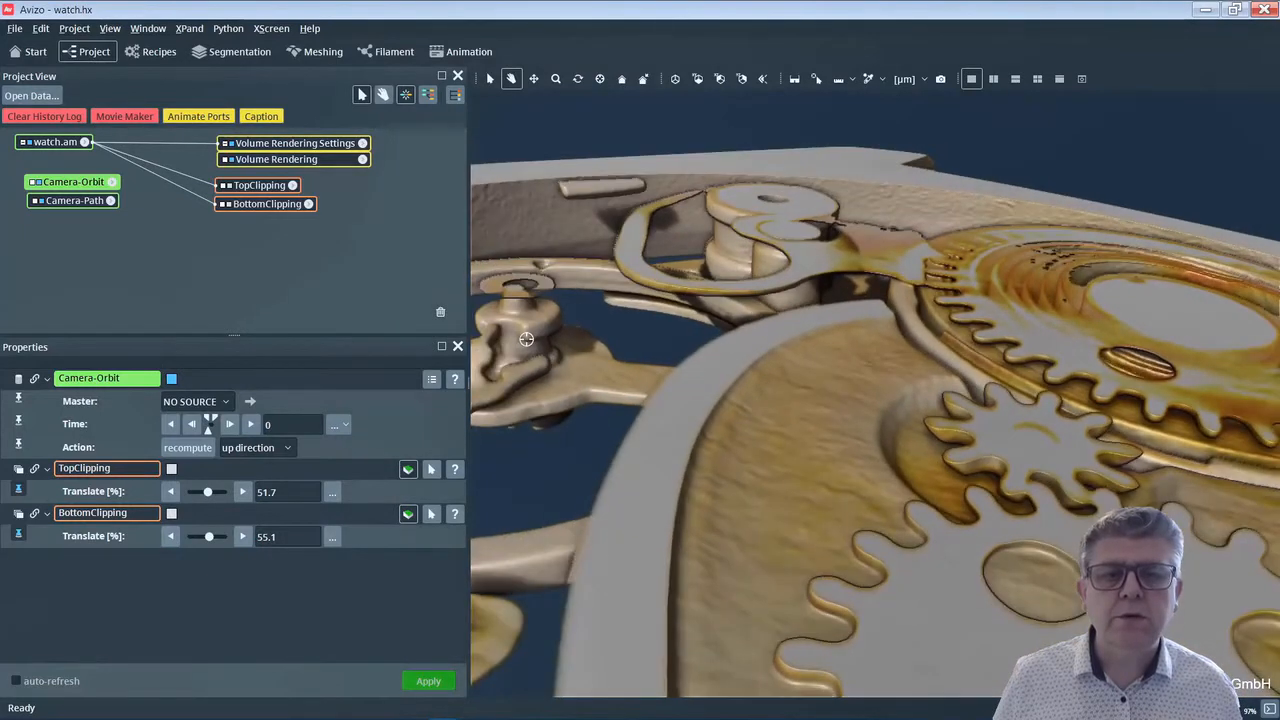
{"action": "left_click", "coordinate": [526, 339]}
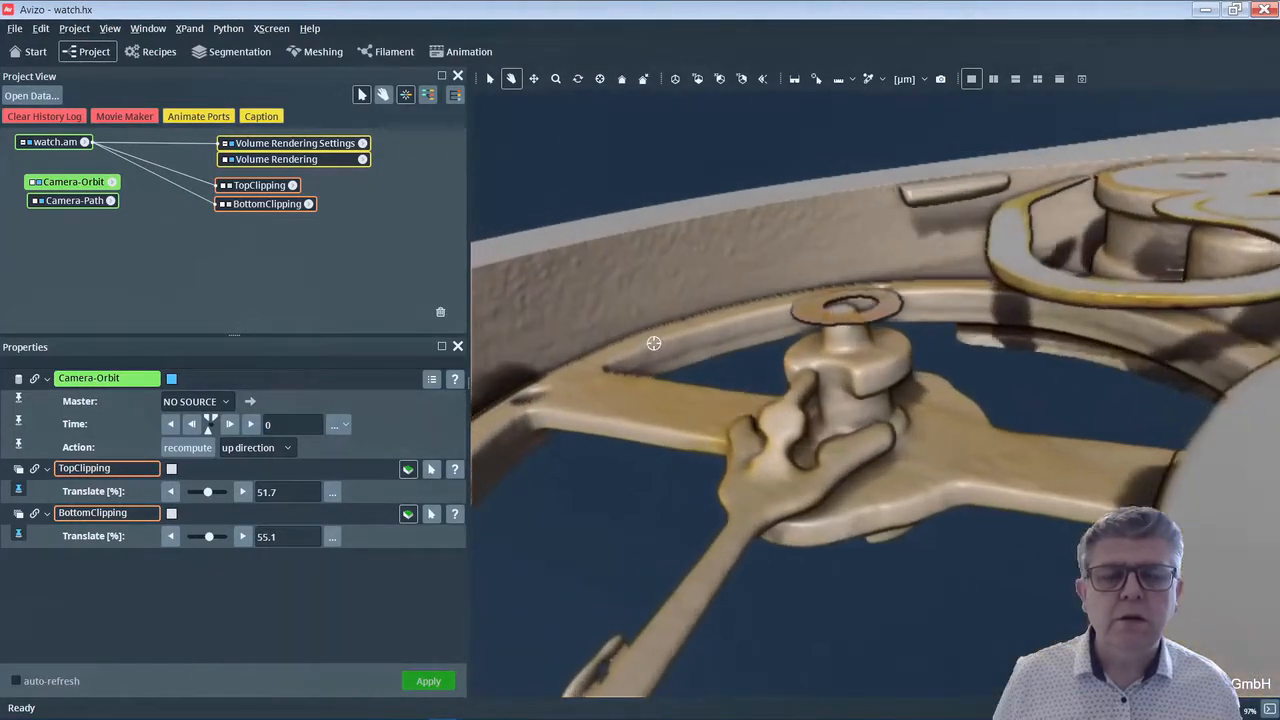
{"action": "left_click_drag", "start_coordinate": [750, 540], "coordinate": [1160, 212]}
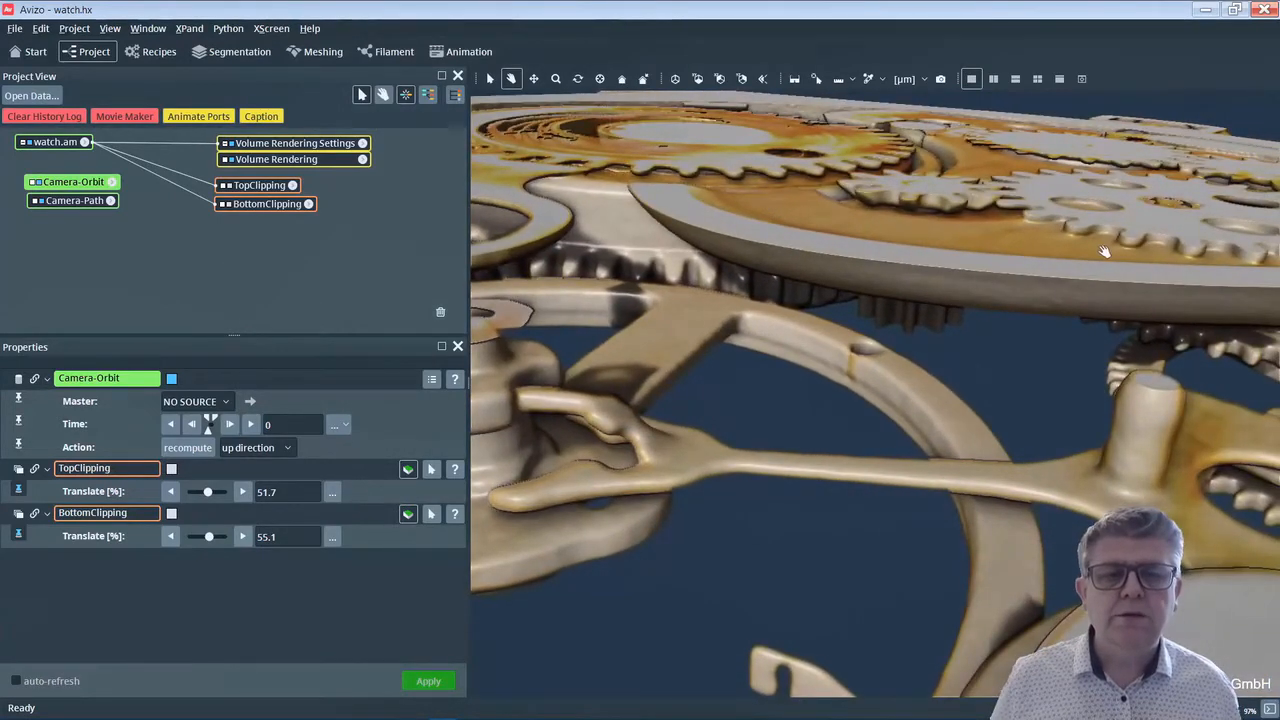
{"action": "middle_click_drag", "start_coordinate": [1053, 376], "coordinate": [932, 616], "text": "ctrl"}
{"action": "left_click_drag", "start_coordinate": [920, 634], "coordinate": [903, 266]}
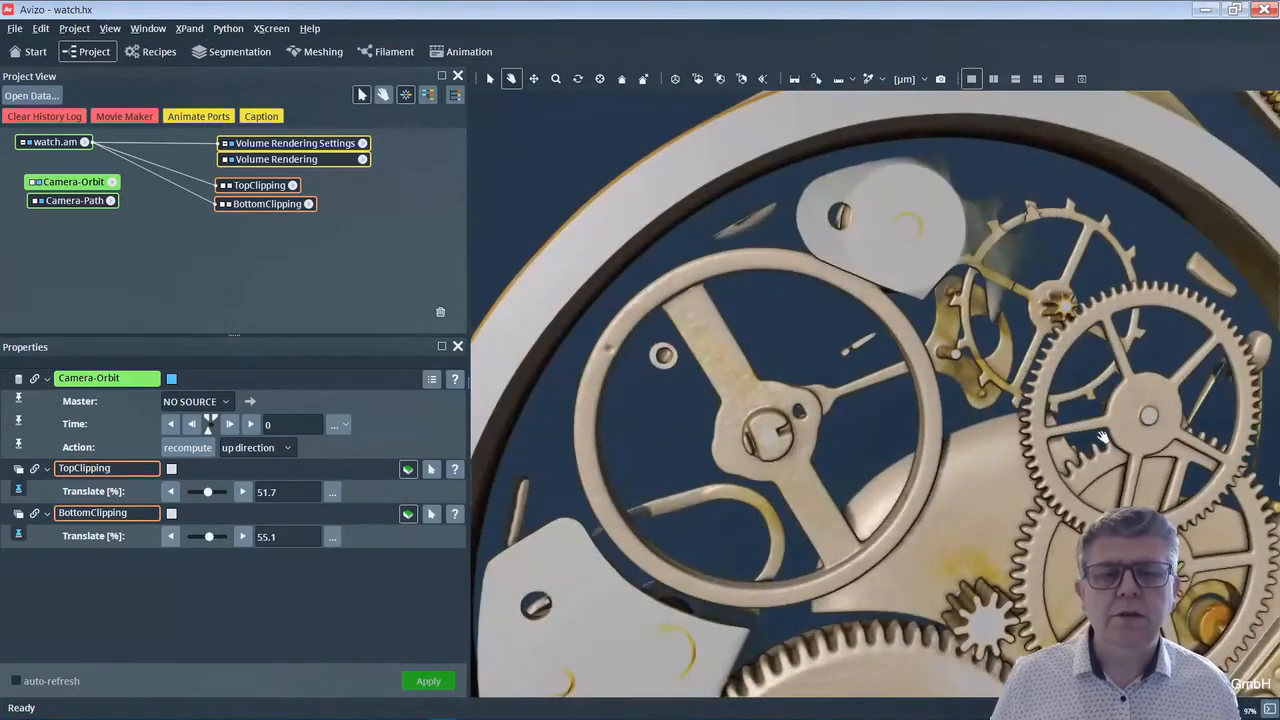
{"action": "left_click_drag", "start_coordinate": [1083, 472], "coordinate": [802, 318]}
{"action": "left_click_drag", "start_coordinate": [800, 485], "coordinate": [1140, 371]}
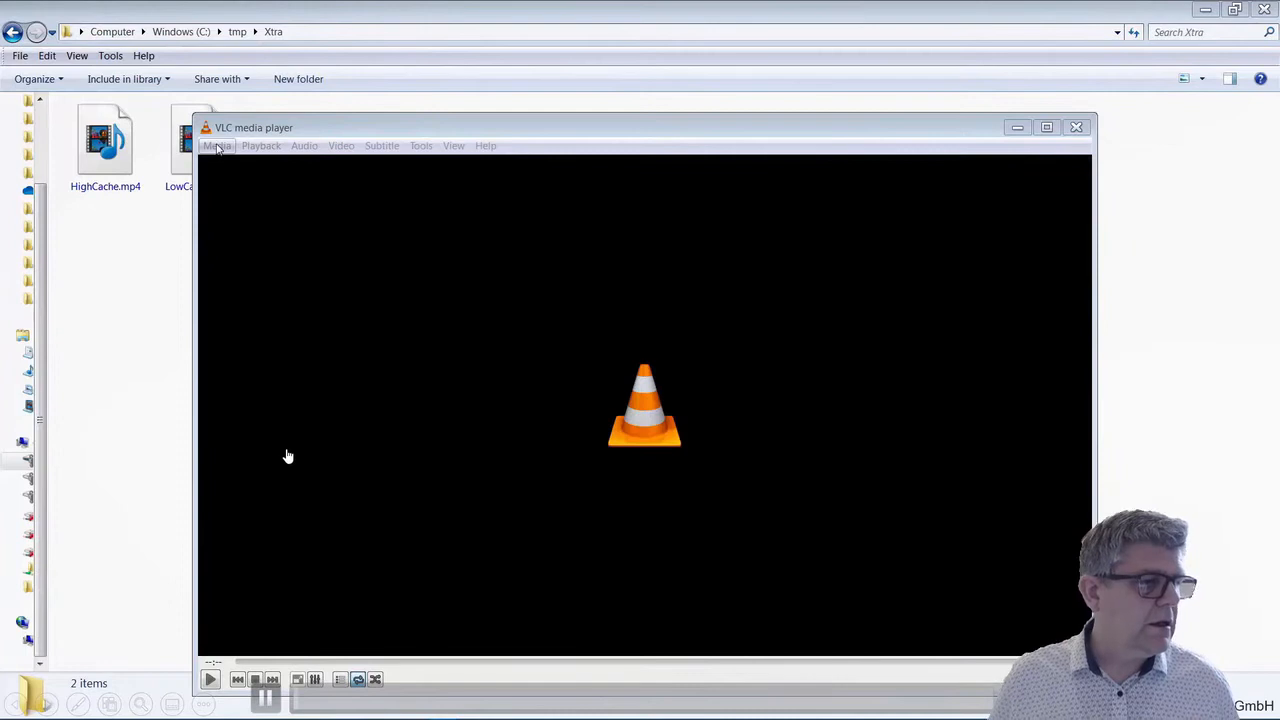
- Switch to VLC media player and add LowCache.mp4 from C:\tmp\Xtra through Open Multiple Files
{"action": "left_click", "coordinate": [217, 147]}
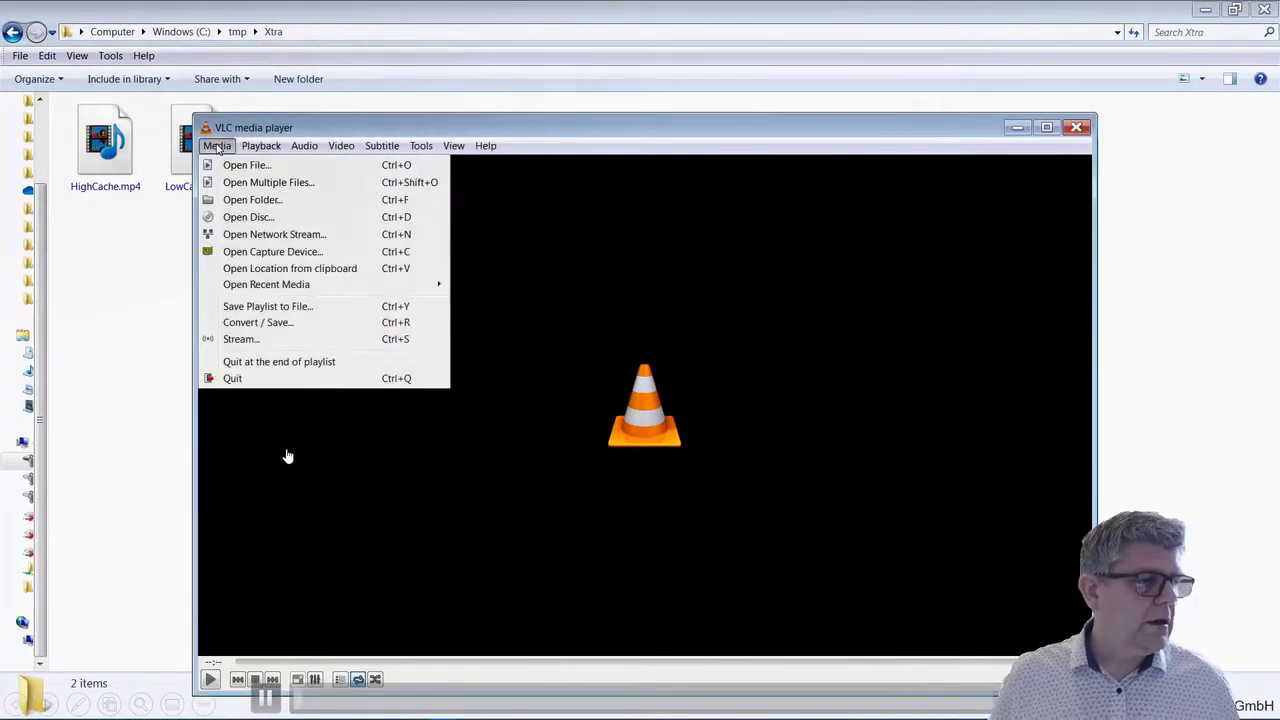
{"action": "left_click", "coordinate": [255, 185]}
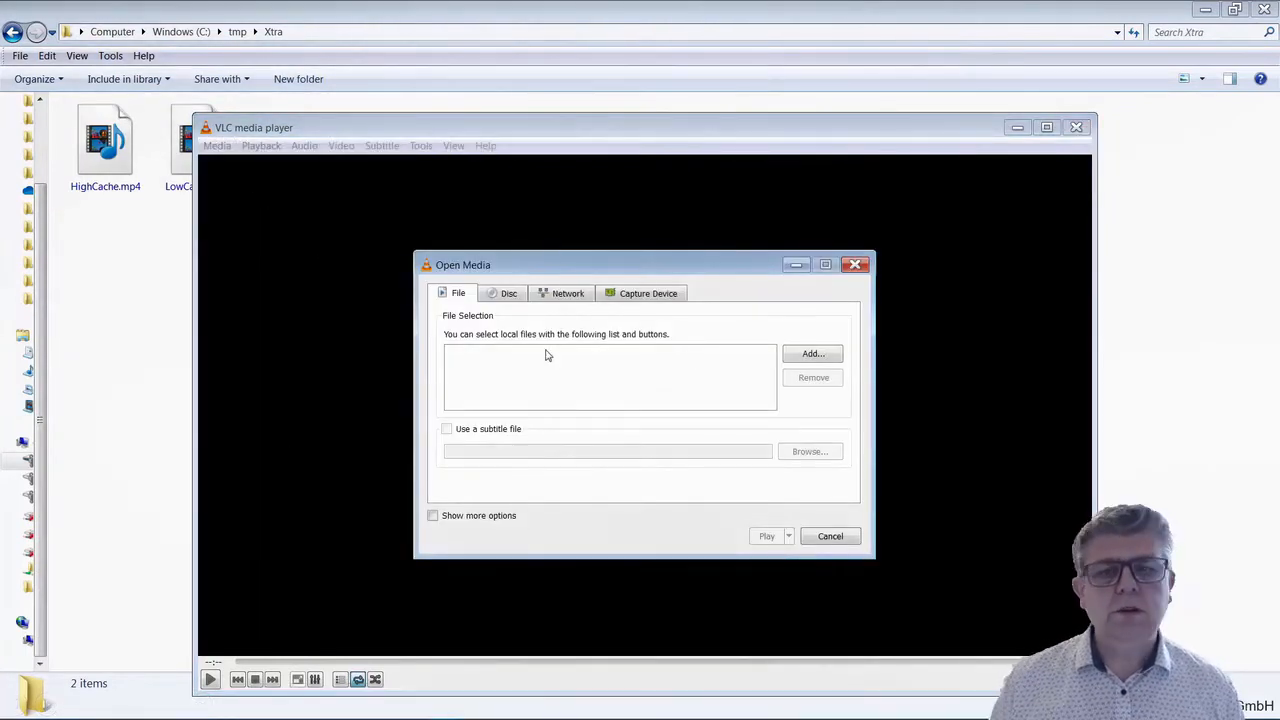
{"action": "left_click", "coordinate": [812, 354]}
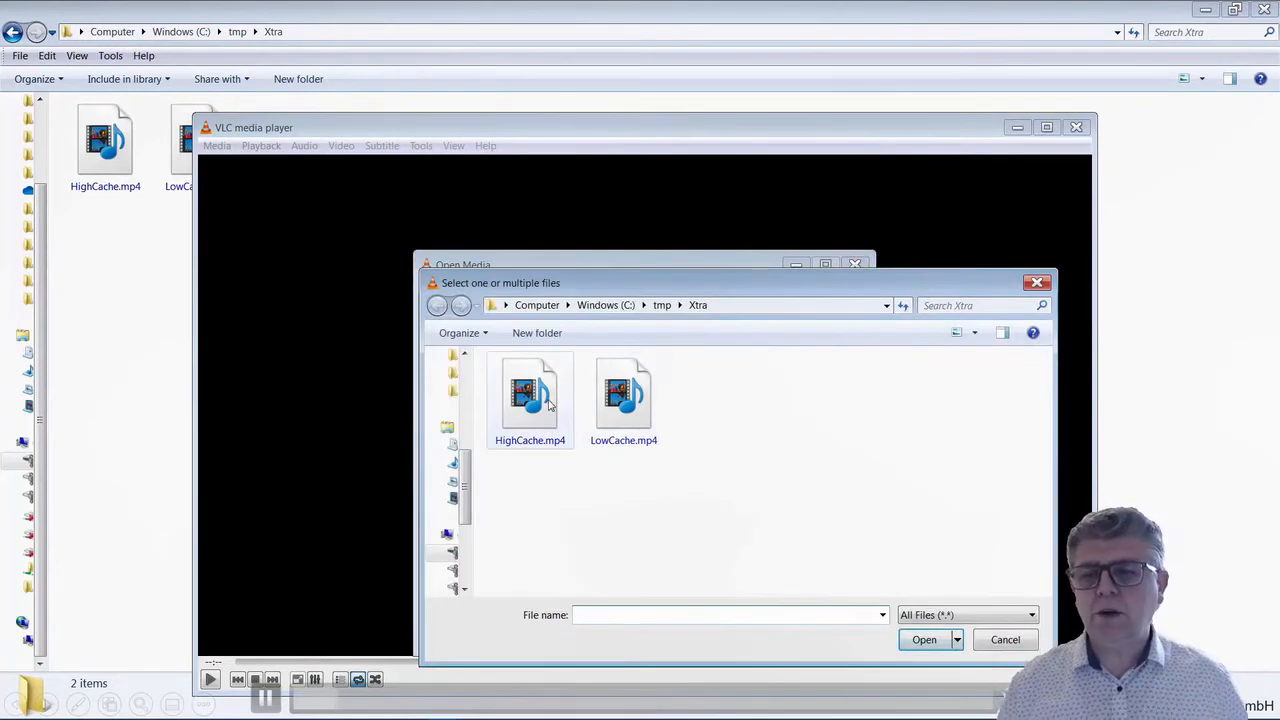
{"action": "double_click", "coordinate": [623, 400]}
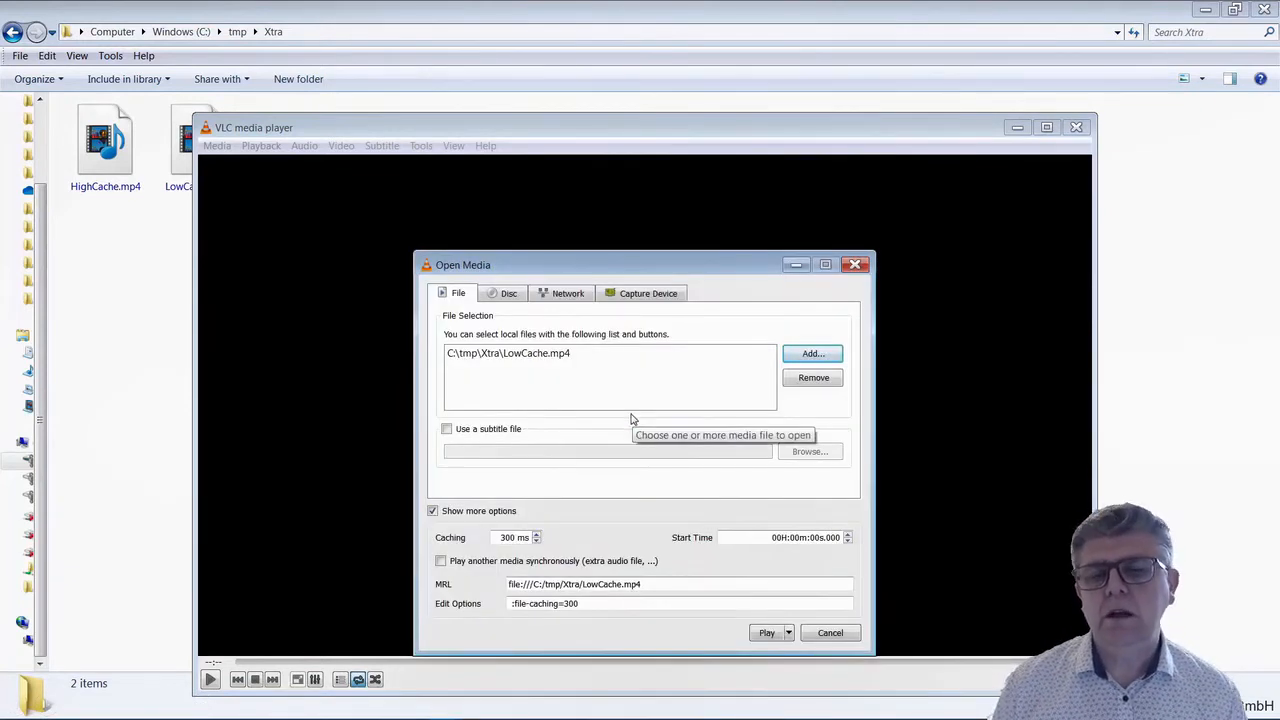
- Set HighCache.mp4 as the extra media to play synchronously with LowCache.mp4, and start playback
{"action": "left_click", "coordinate": [565, 561]}
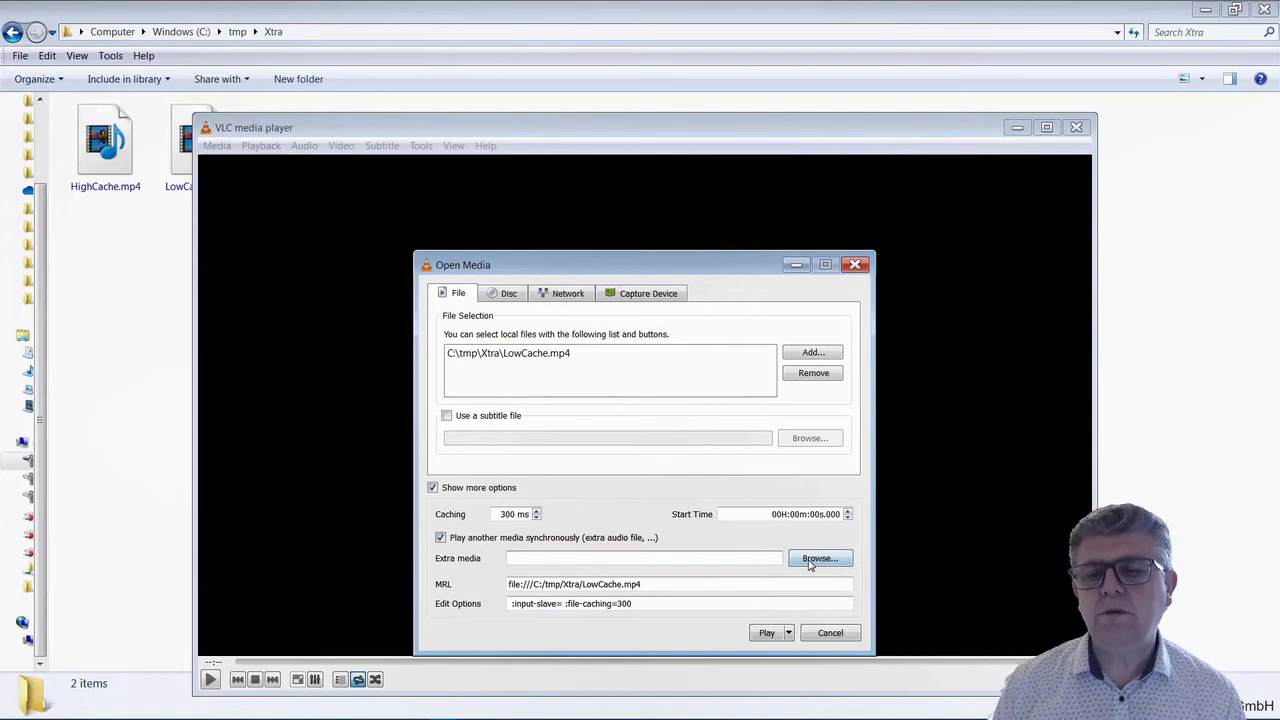
{"action": "left_click", "coordinate": [811, 560]}
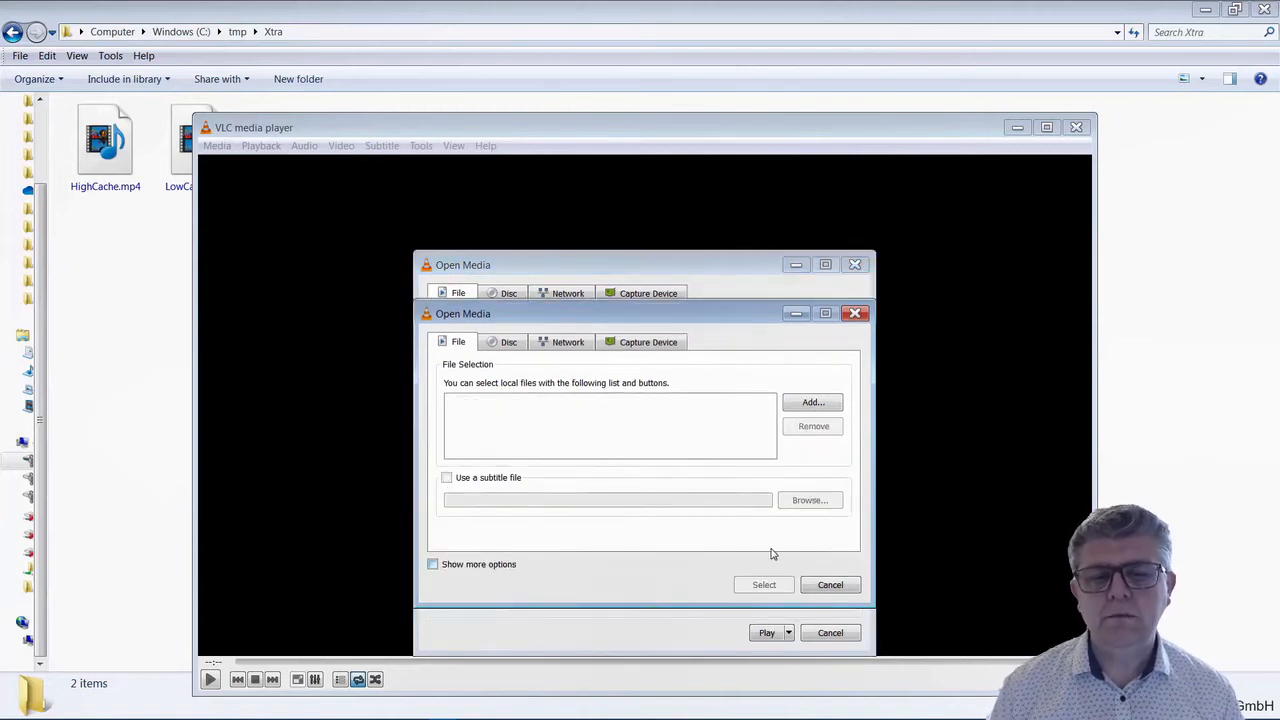
{"action": "left_click", "coordinate": [800, 410]}
{"action": "double_click", "coordinate": [520, 405]}
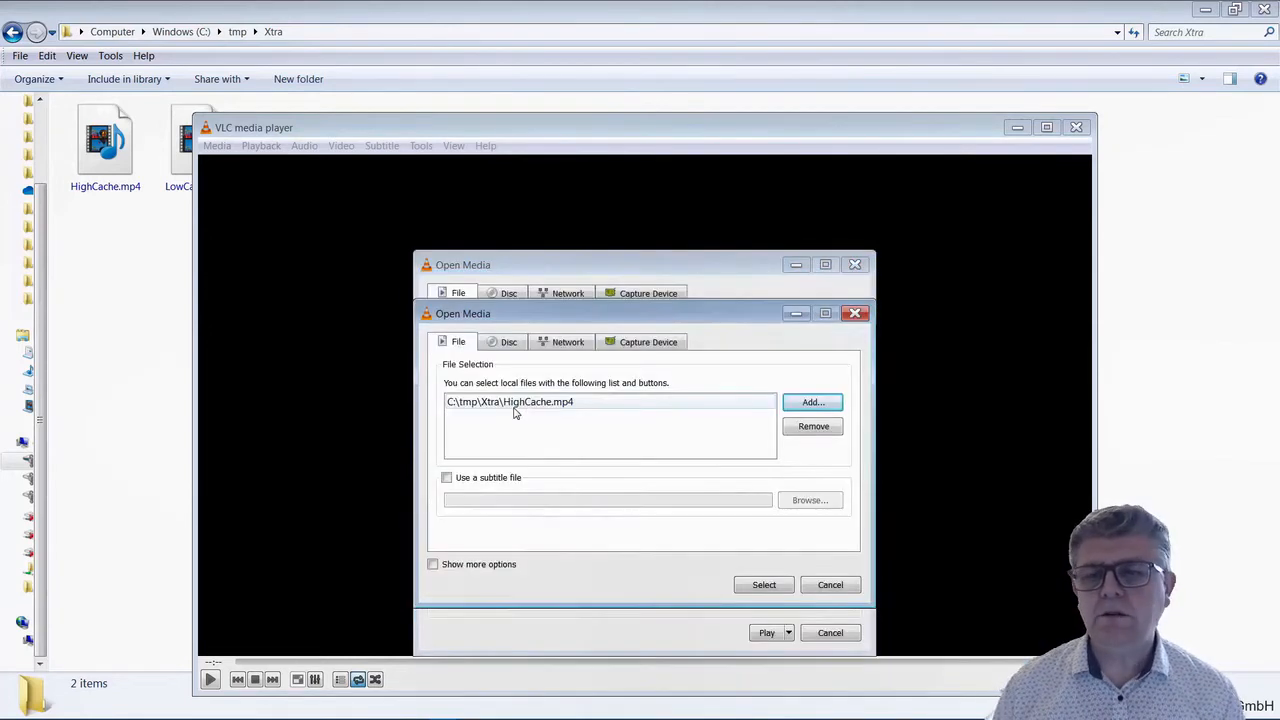
{"action": "left_click", "coordinate": [764, 585]}
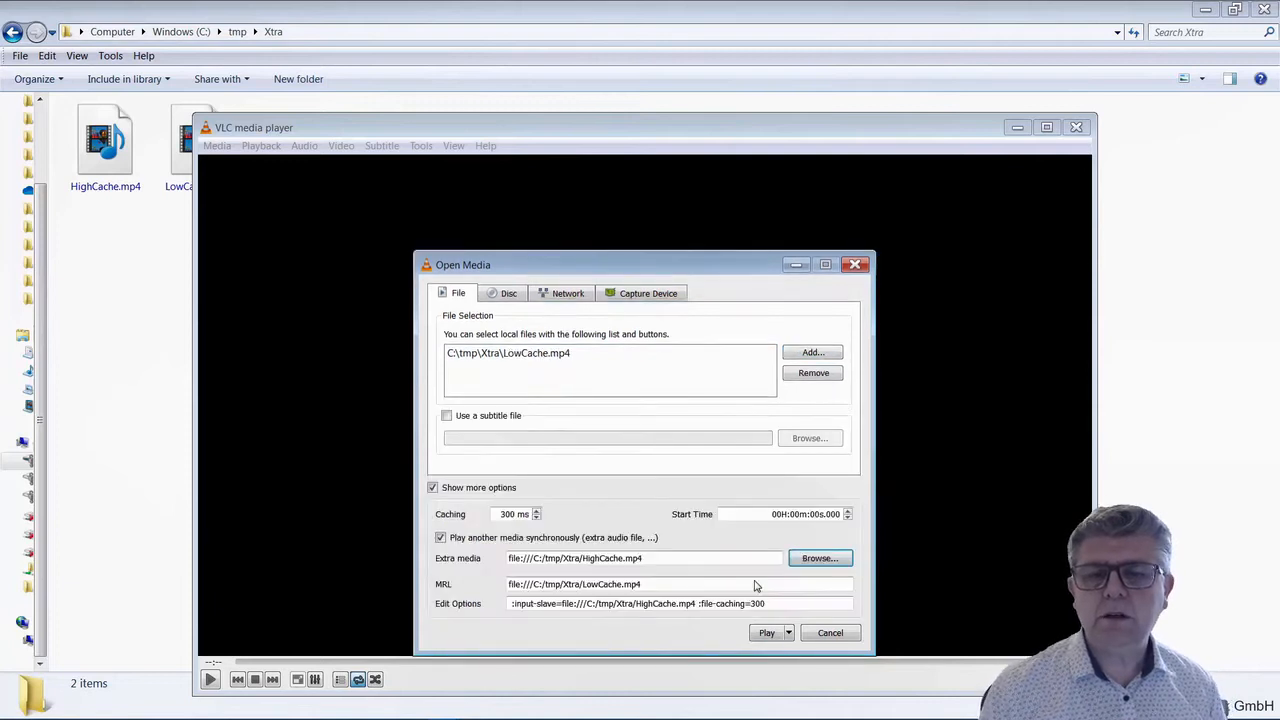
{"action": "left_click", "coordinate": [766, 636]}
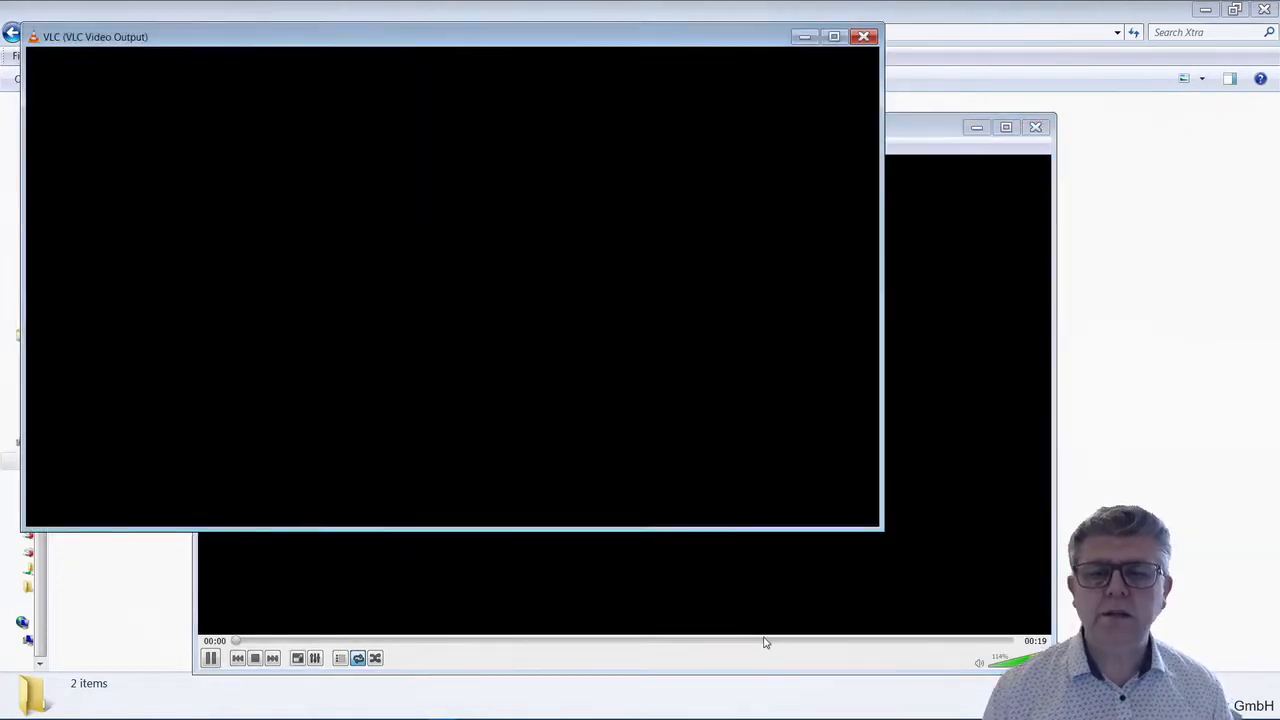
- Arrange the LowCache.mp4 window so both videos can be seen, pause playback at 00:08 and compare the watch renderings
{"action": "left_click", "coordinate": [948, 332]}
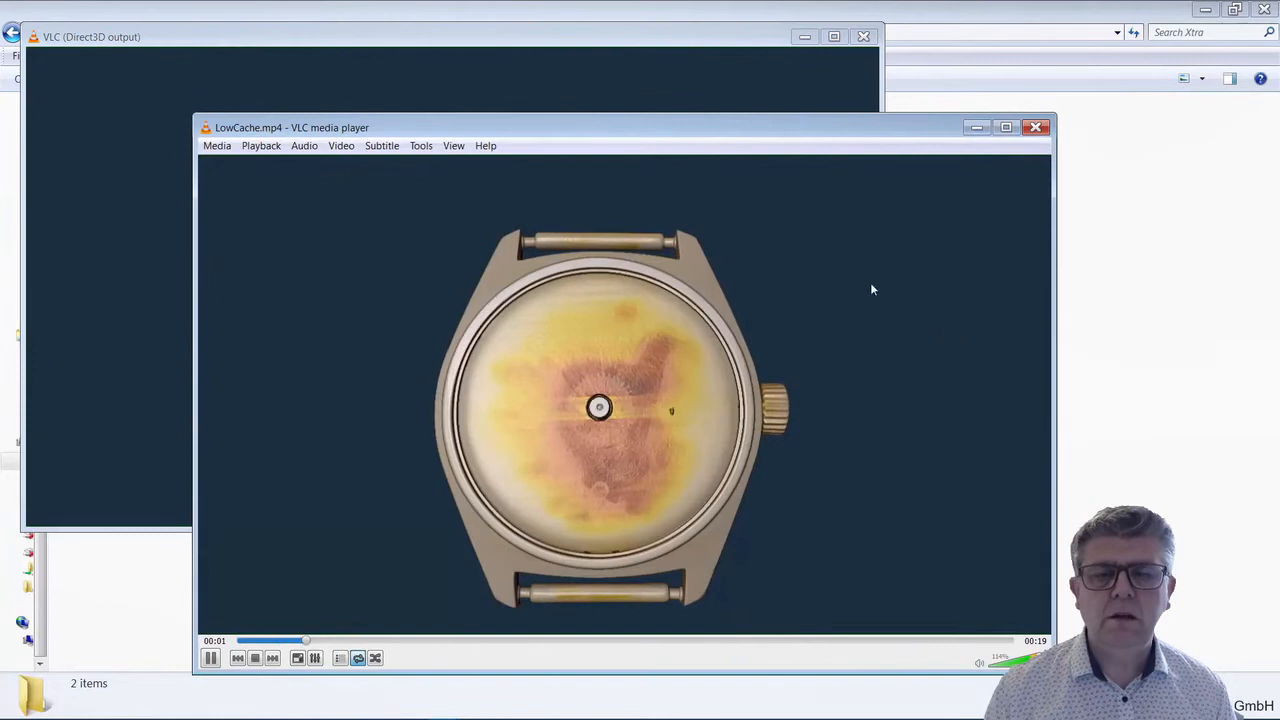
{"action": "left_click_drag", "start_coordinate": [632, 140], "coordinate": [828, 147]}
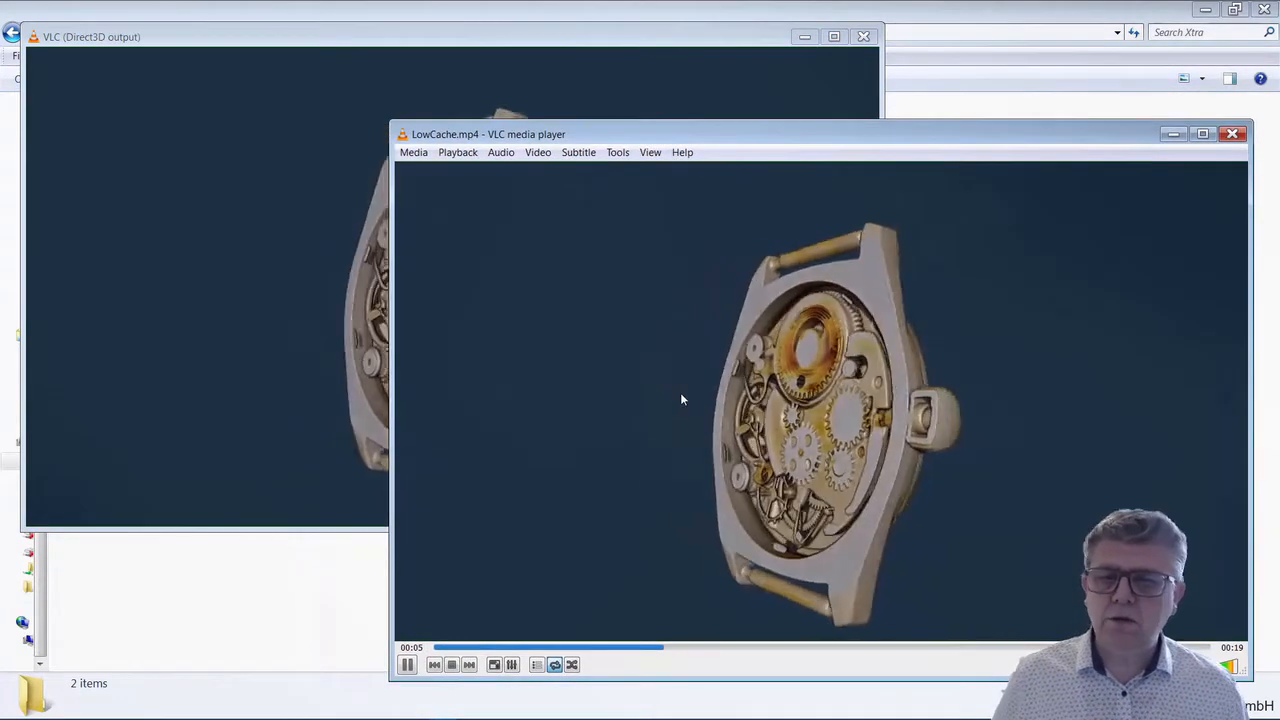
{"action": "left_click", "coordinate": [407, 666]}
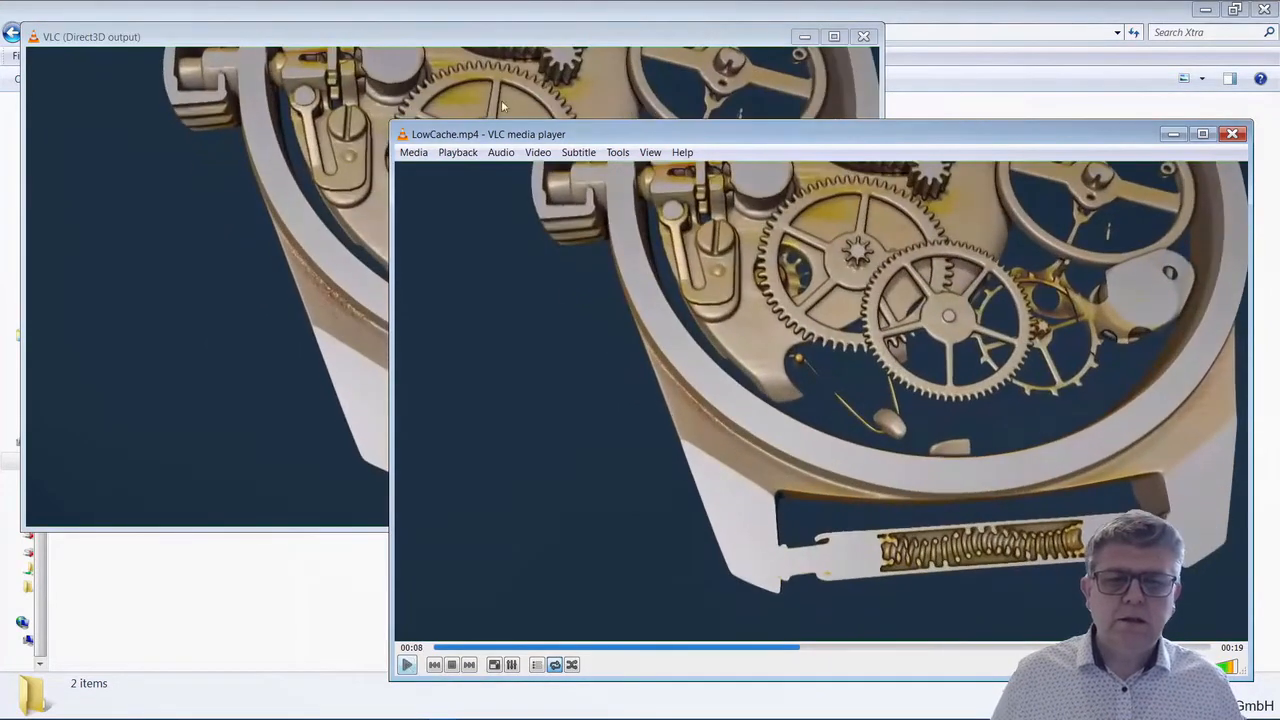
{"action": "left_click", "coordinate": [345, 117]}
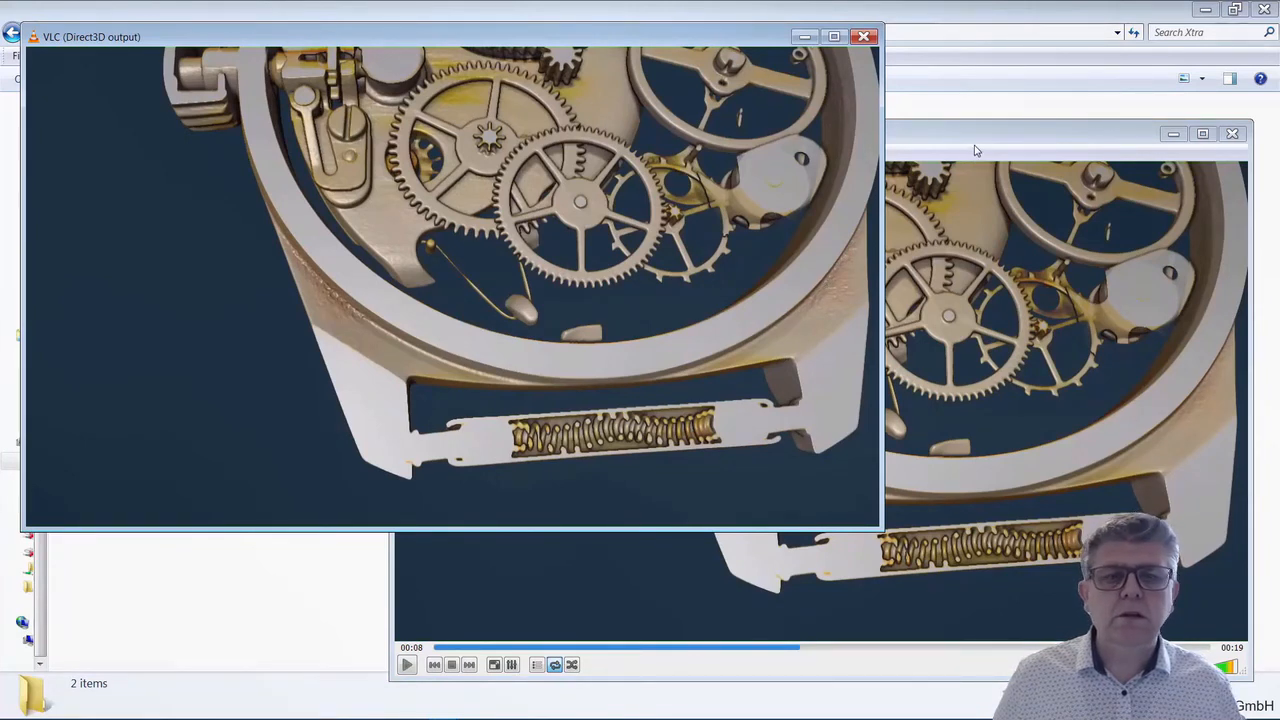
{"action": "left_click_drag", "start_coordinate": [985, 133], "coordinate": [975, 145]}
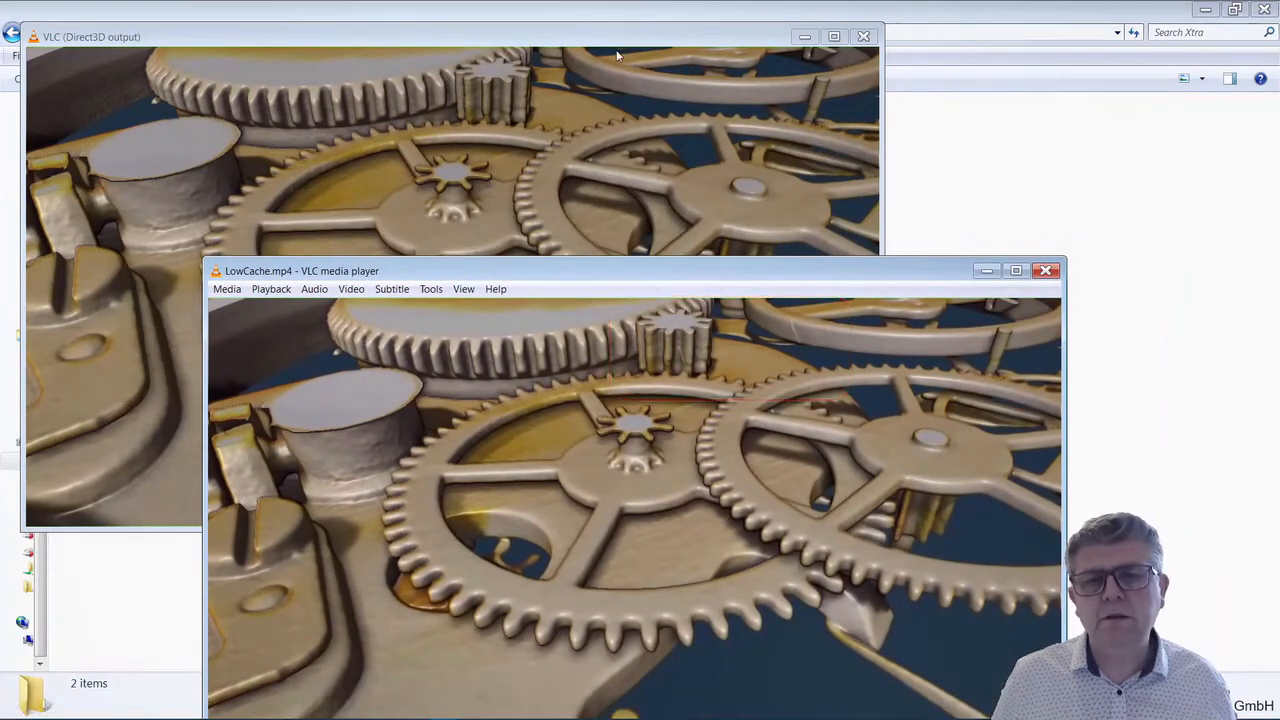
- Resume both videos from 00:11 to 00:13 and reposition the LowCache.mp4 window to compare gear details
{"action": "left_click_drag", "start_coordinate": [567, 284], "coordinate": [674, 176]}
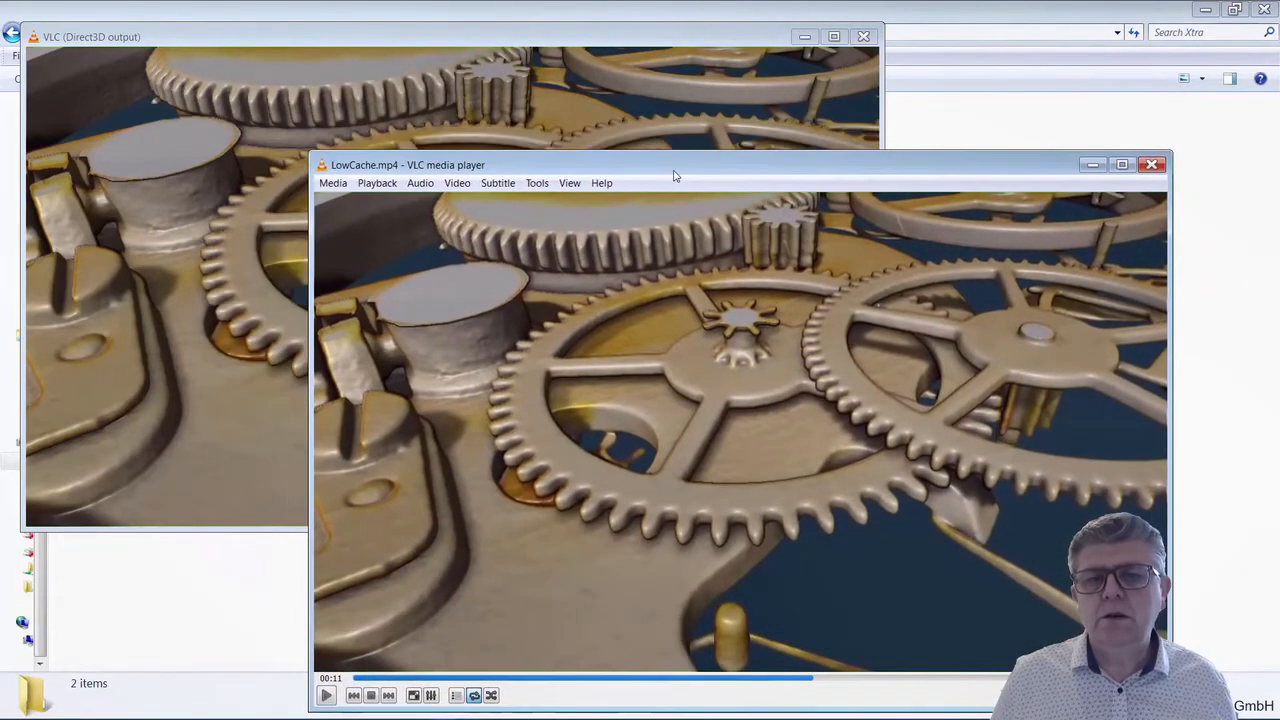
{"action": "left_click", "coordinate": [326, 695]}
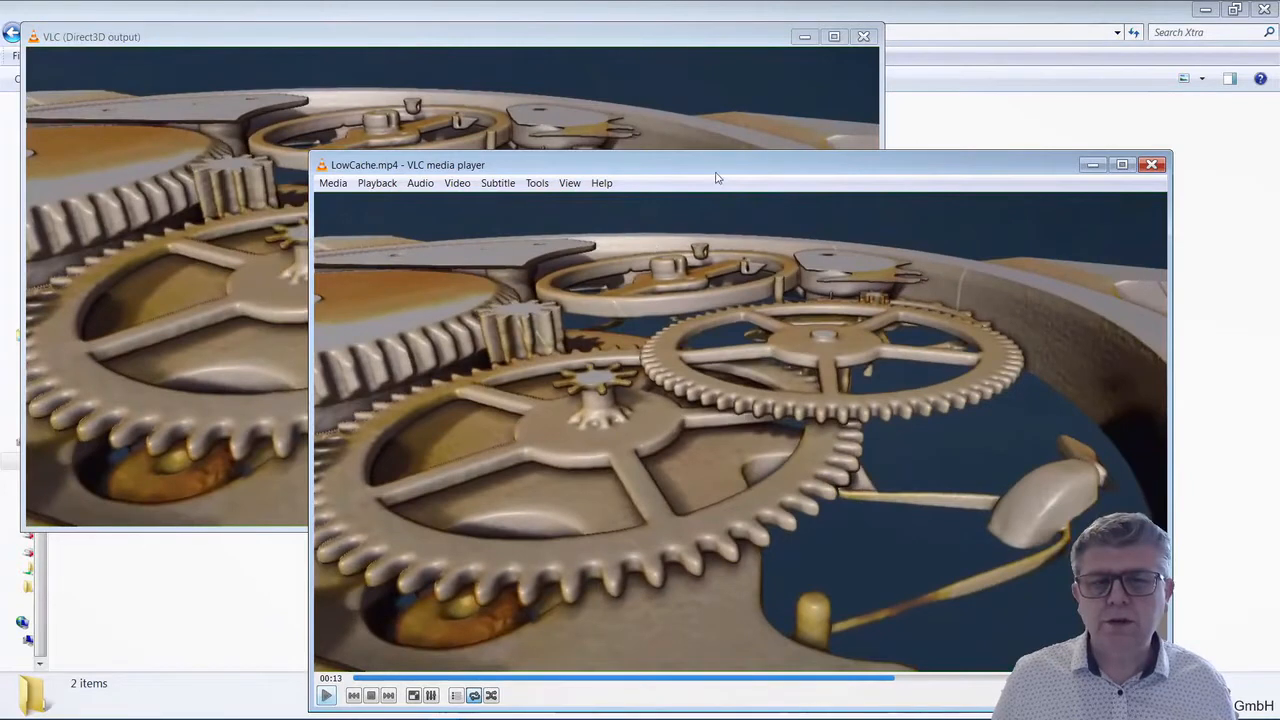
{"action": "left_click_drag", "start_coordinate": [720, 170], "coordinate": [605, 270]}
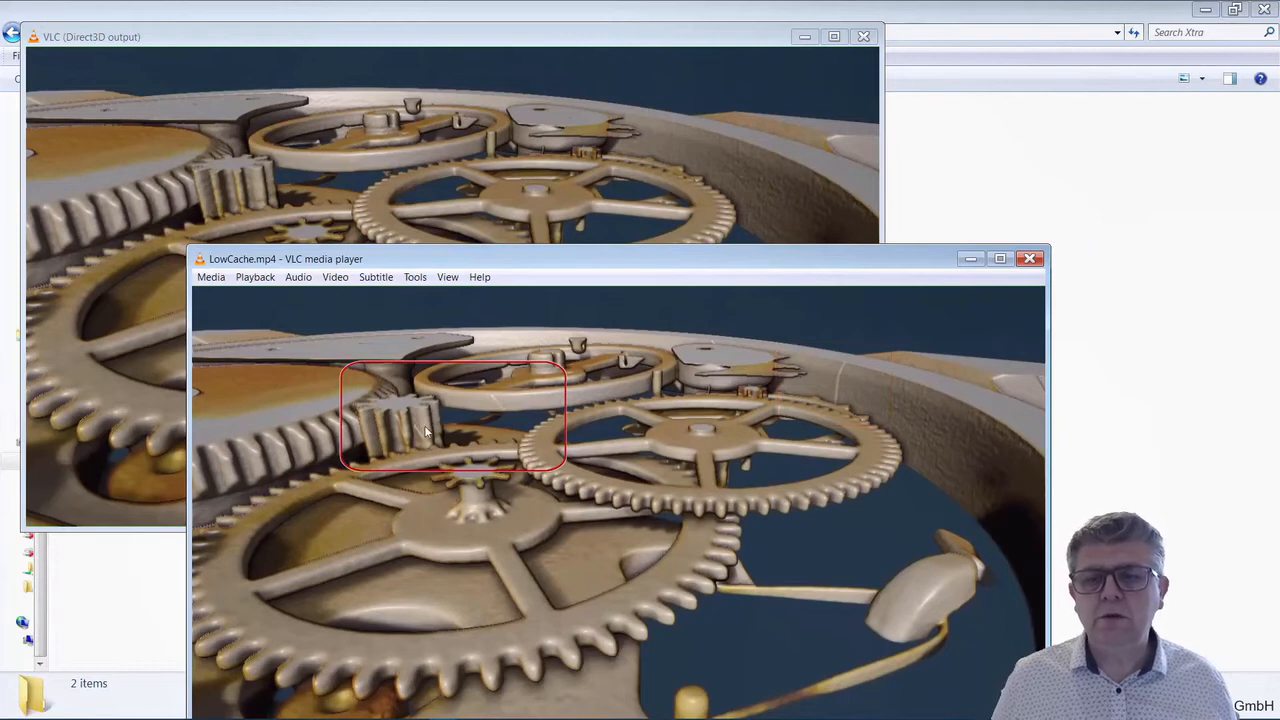
{"action": "left_click_drag", "start_coordinate": [372, 262], "coordinate": [521, 180]}
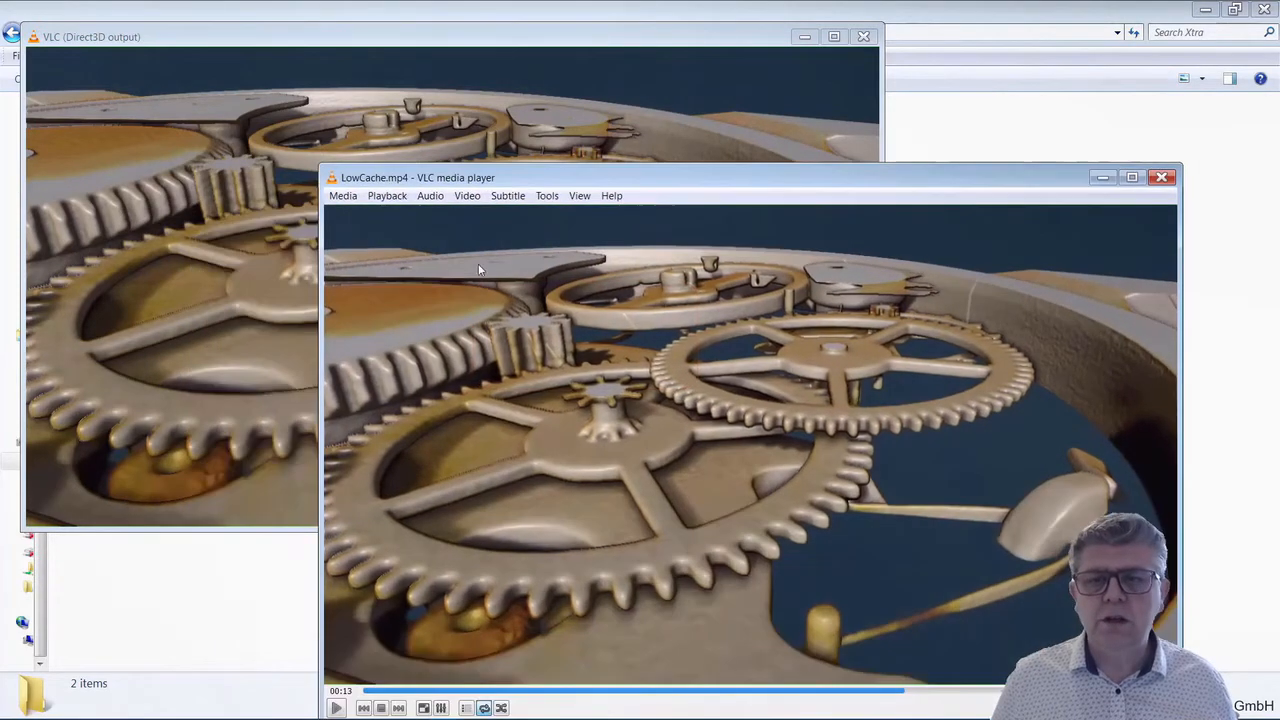
- Advance both videos to 00:14 and shift the LowCache.mp4 window to compare the inner case wall and strap bar
{"action": "left_click", "coordinate": [337, 708]}
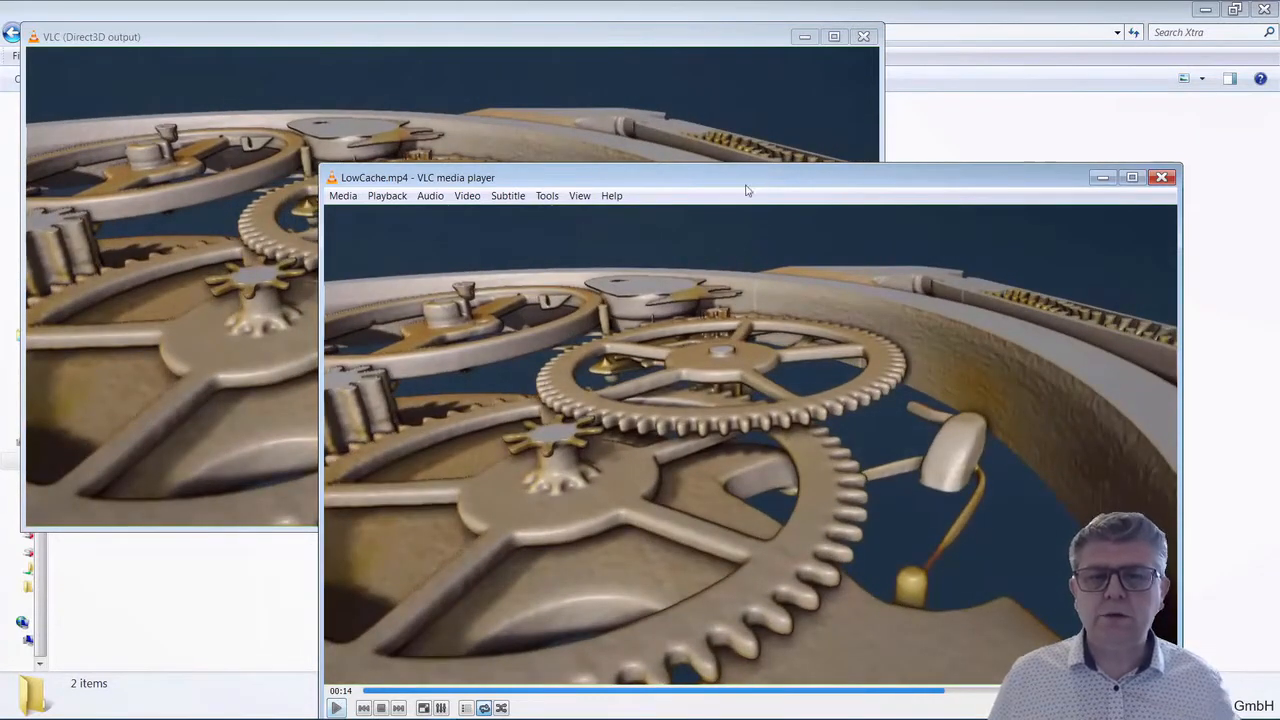
{"action": "left_click_drag", "start_coordinate": [760, 184], "coordinate": [589, 234]}
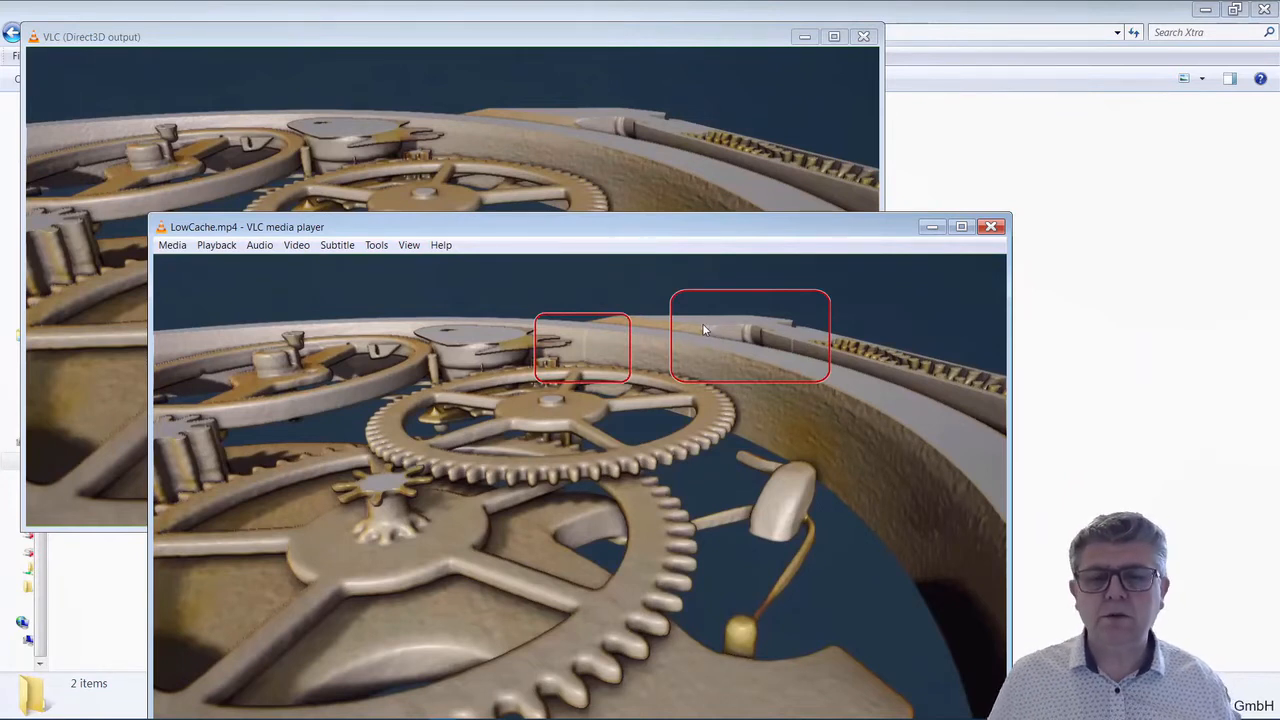
{"action": "mouse_move", "coordinate": [556, 219]}
{"action": "left_mouse_down"}
{"action": "mouse_move", "coordinate": [786, 160]}
{"action": "mouse_move", "coordinate": [746, 147]}
{"action": "left_mouse_up"}
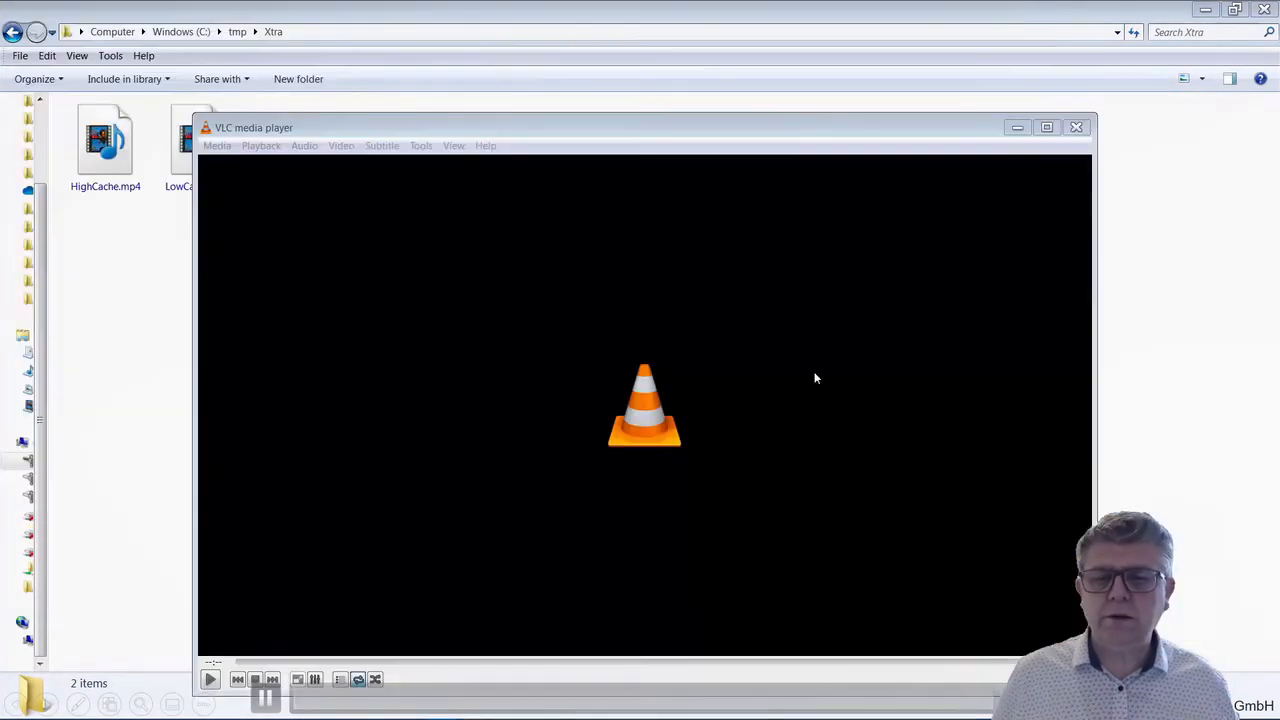
{"action": "left_click", "coordinate": [217, 146]}
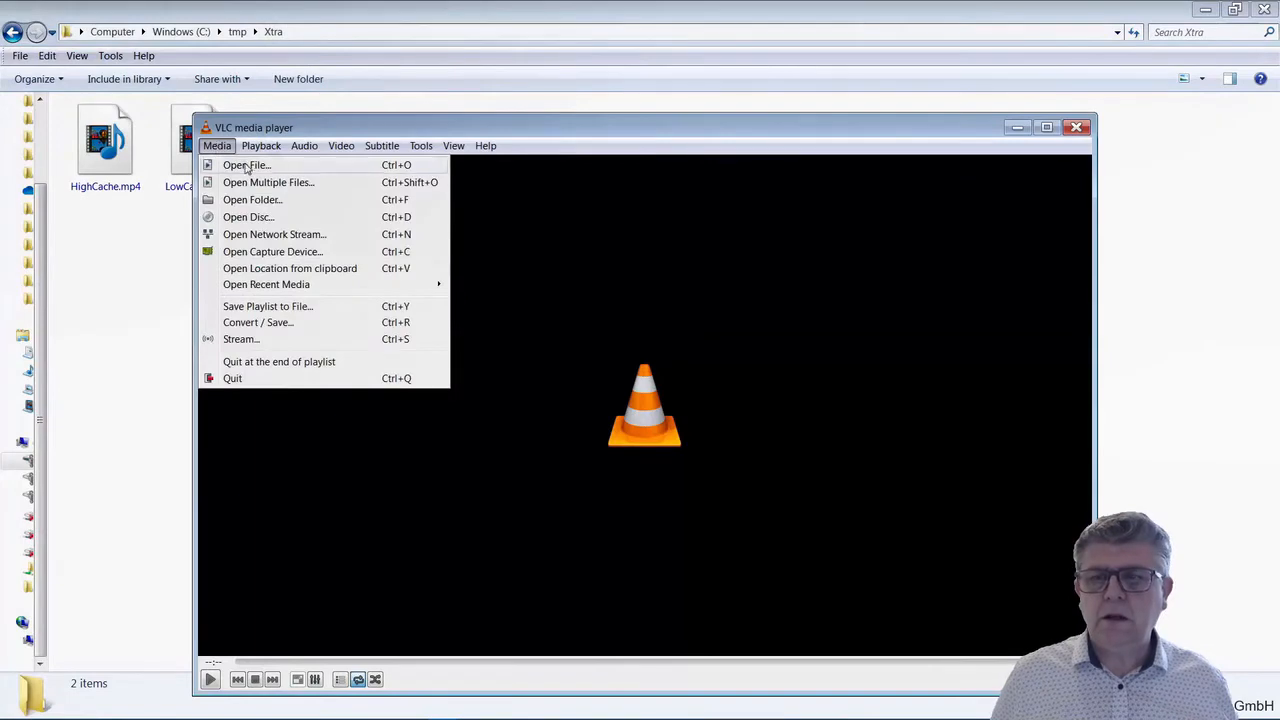
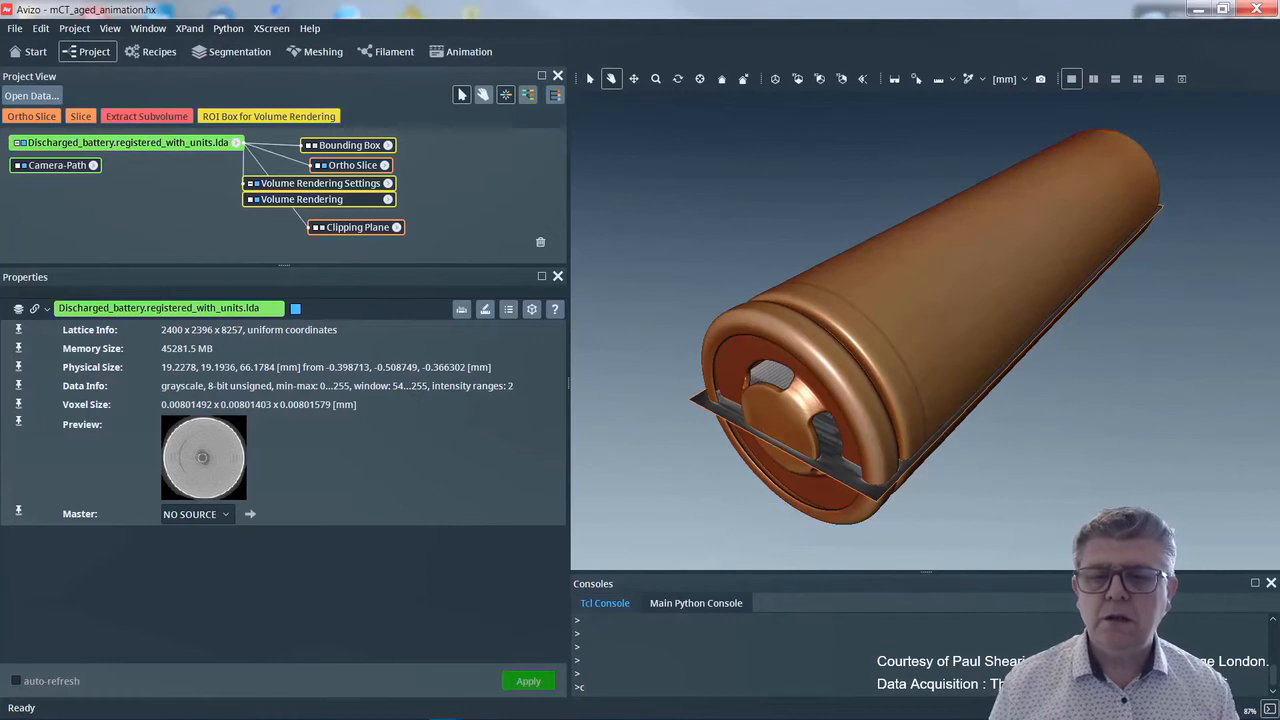
- Run the Tcl command "create HxLDAExpertSettings" to add the LDA expert settings module, and close the consoles
{"action": "type", "text": "create"}
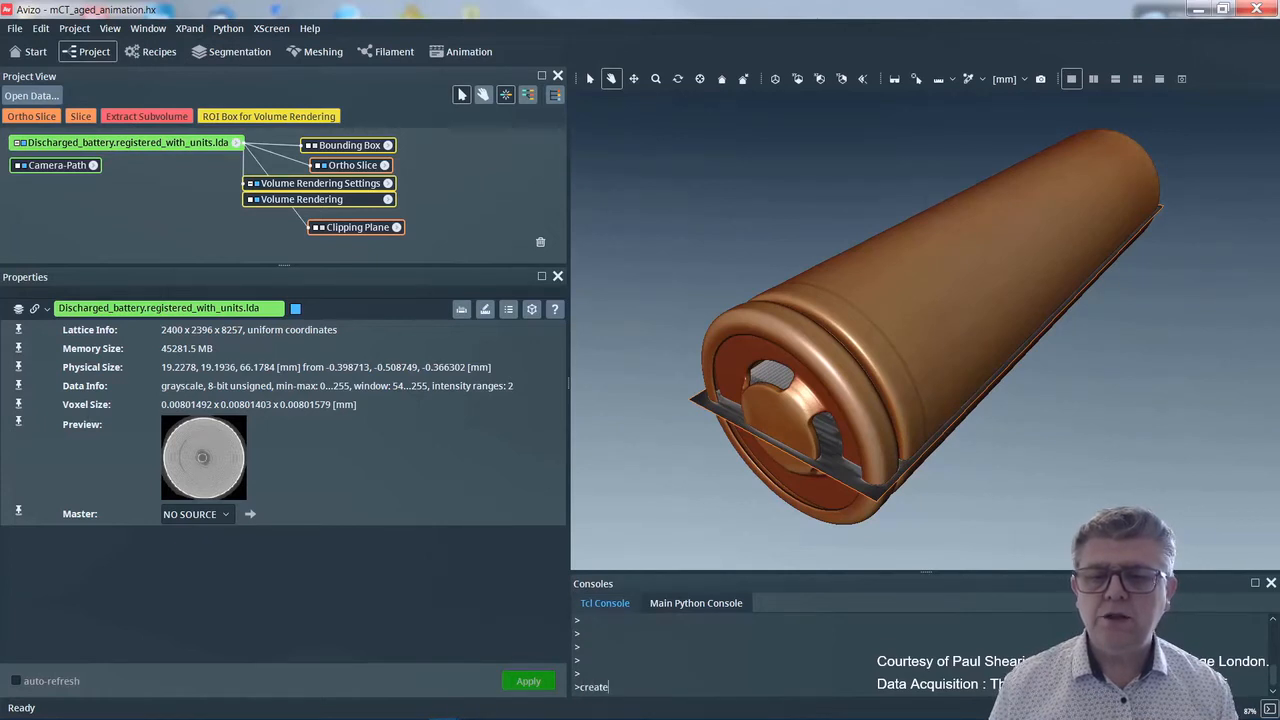
{"action": "type", "text": " Hx"}
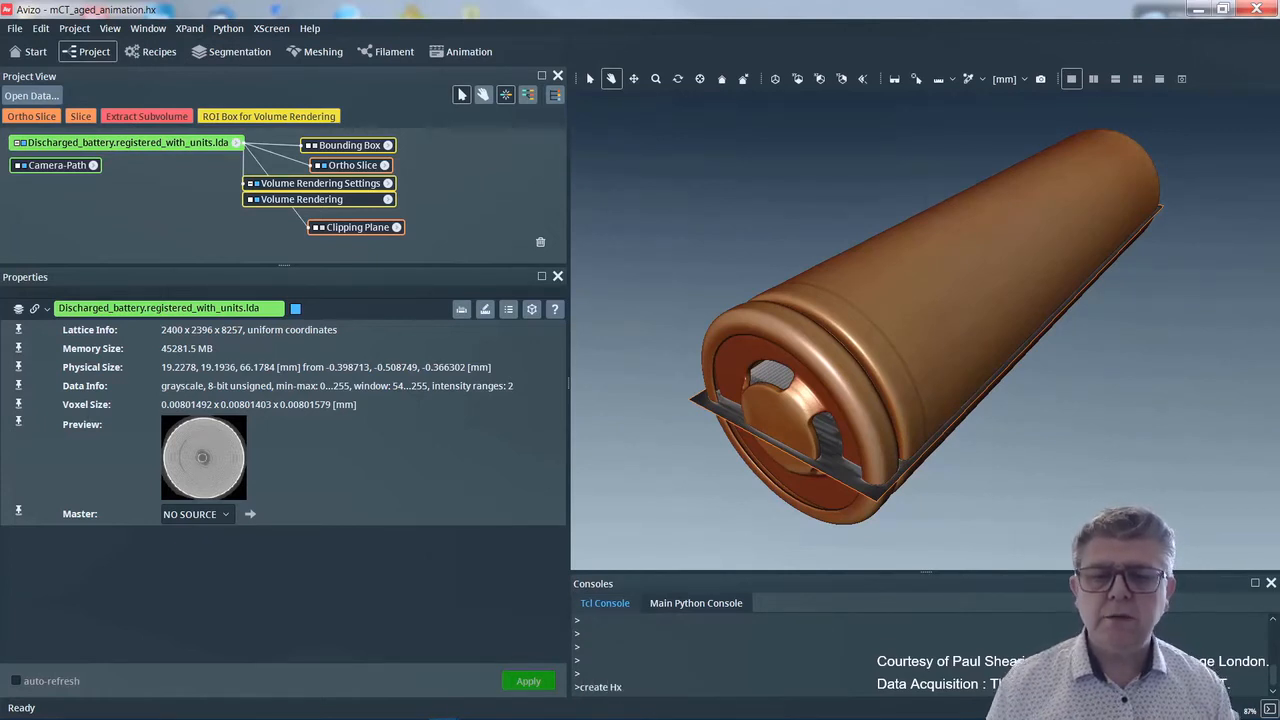
{"action": "type", "text": "LDAEx"}
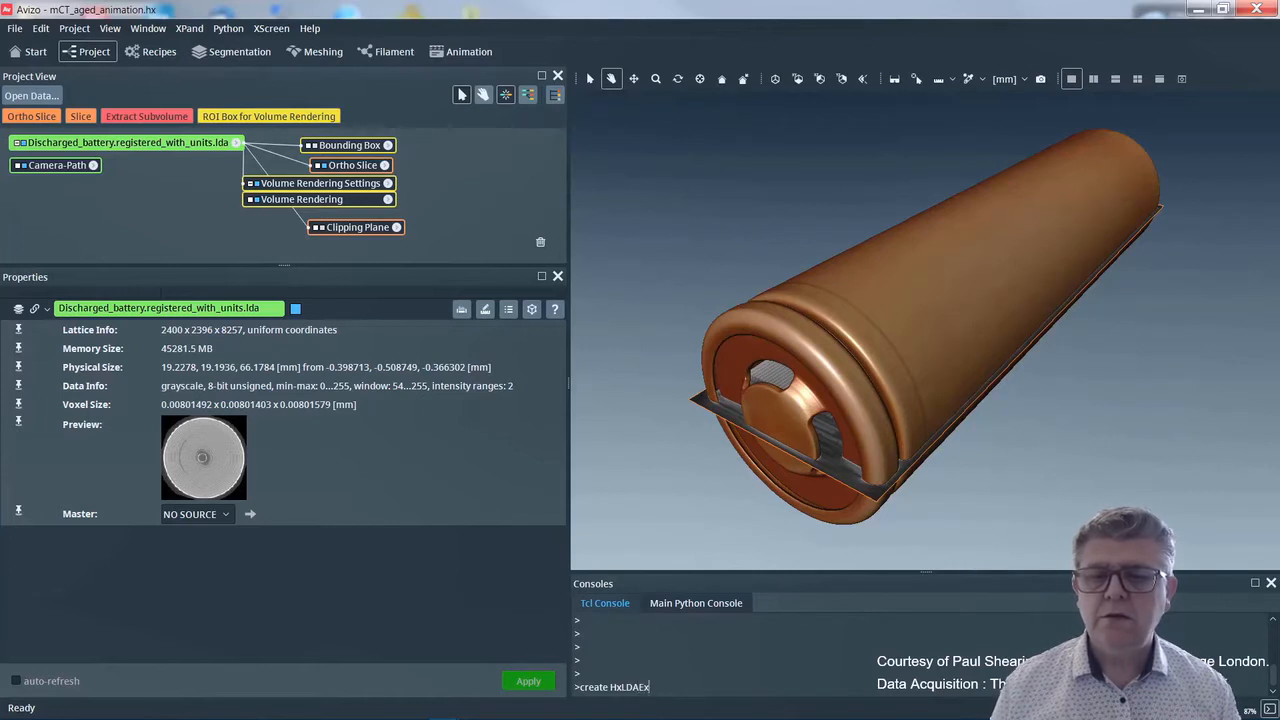
{"action": "type", "text": "pertSettings"}
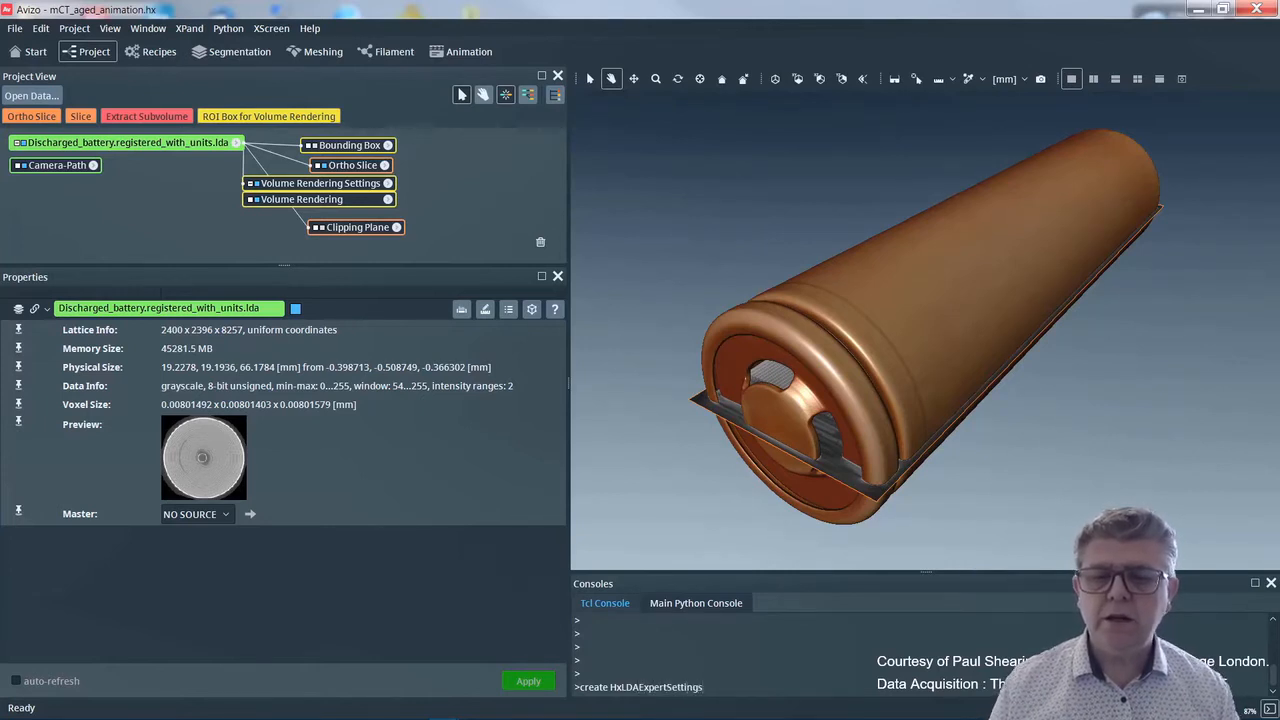
{"action": "key", "text": "Return"}
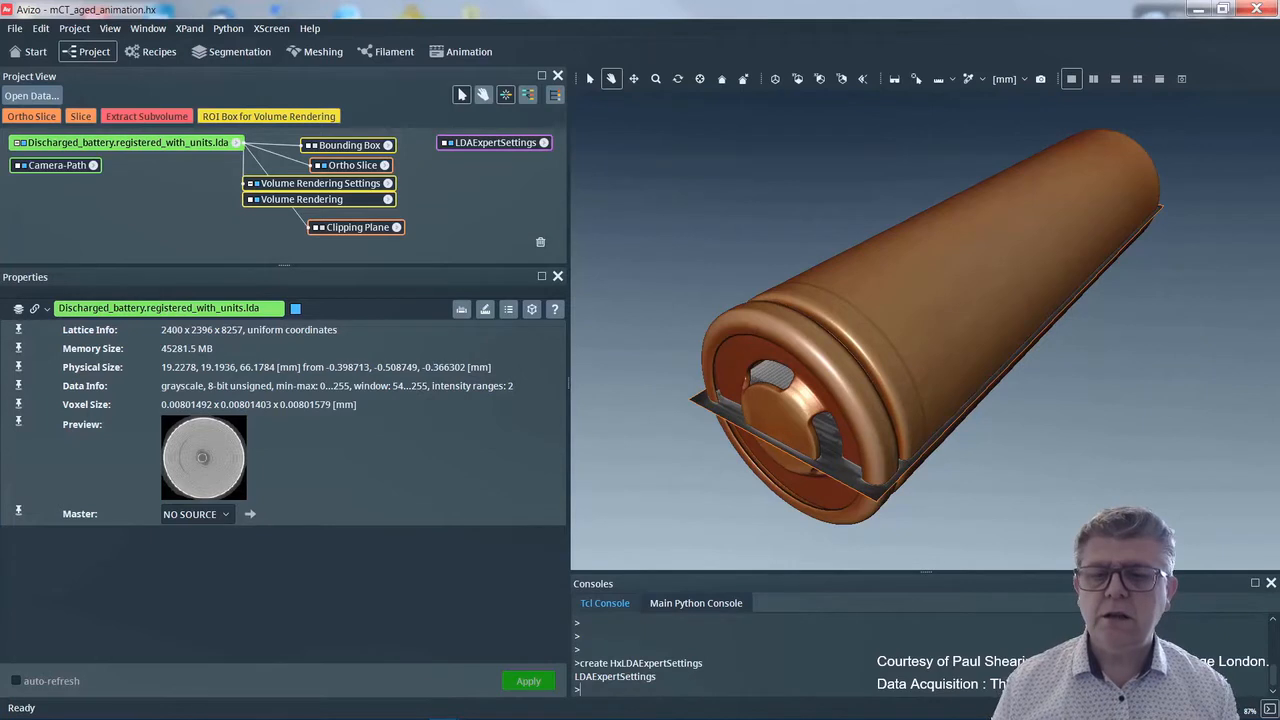
{"action": "left_click", "coordinate": [1271, 582]}
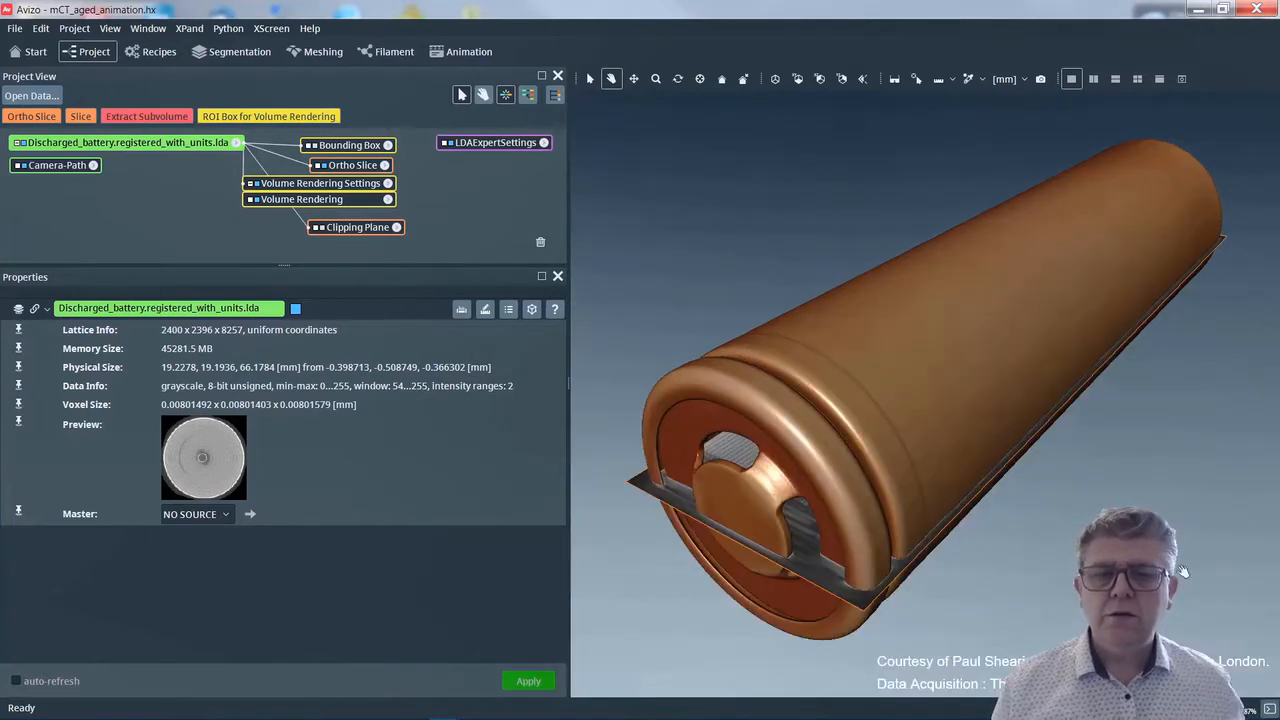
- Move the LDAExpertSettings module below Camera-Path in the project graph and inspect its main memory and texture memory amounts
{"action": "left_click_drag", "start_coordinate": [480, 145], "coordinate": [103, 242]}
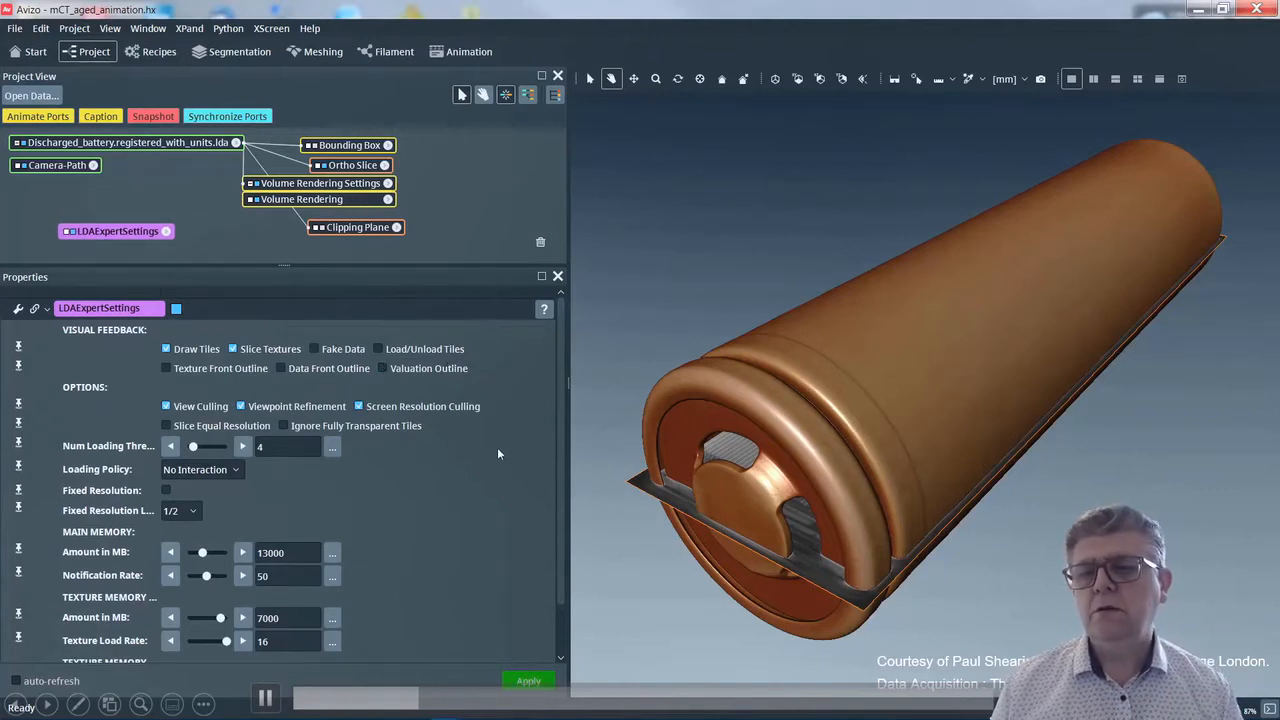
{"action": "scroll", "coordinate": [498, 454], "scroll_direction": "down", "scroll_amount": 1}
{"action": "scroll", "coordinate": [498, 454], "scroll_direction": "up", "scroll_amount": 1}
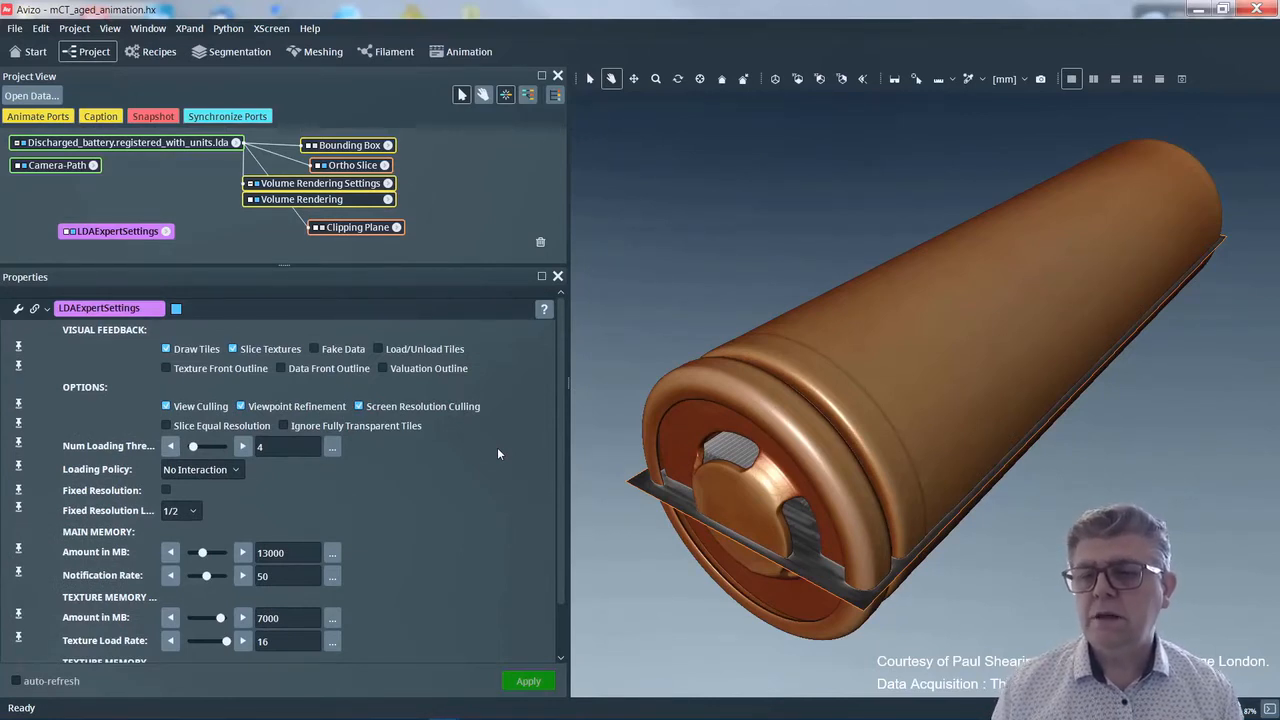
{"action": "scroll", "coordinate": [498, 454], "scroll_direction": "down", "scroll_amount": 1}
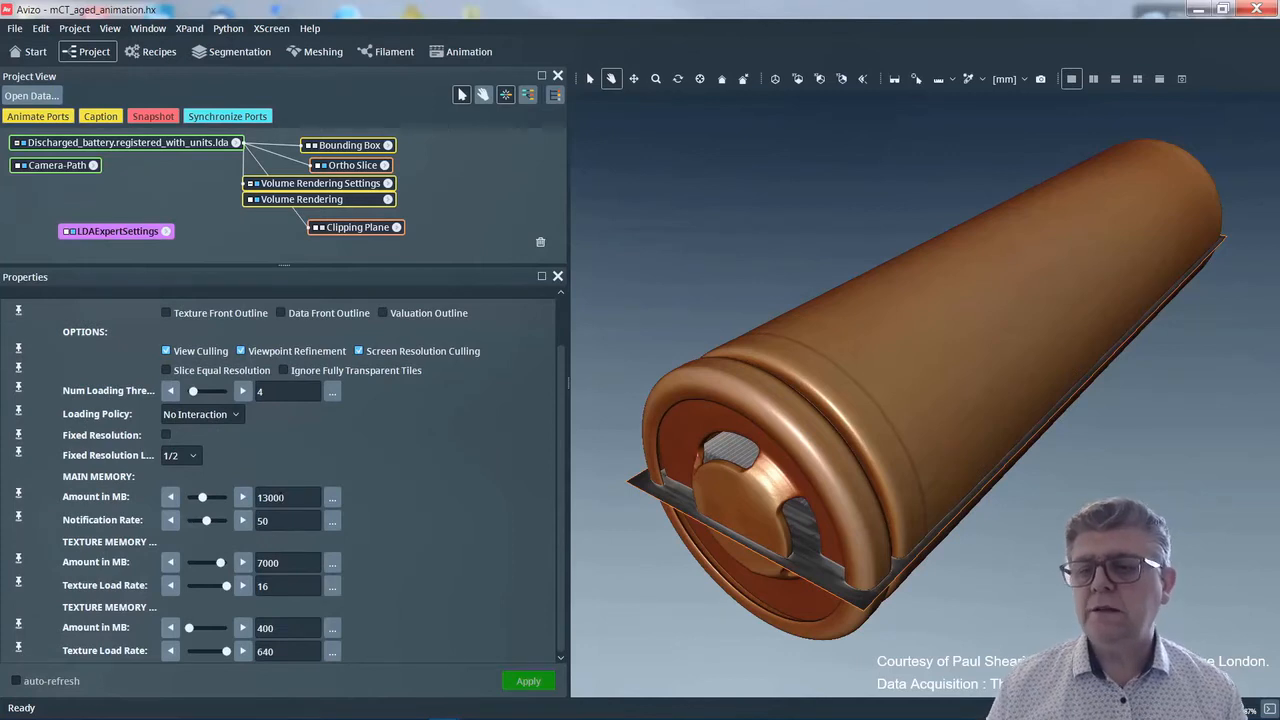
{"action": "double_click", "coordinate": [279, 497]}
{"action": "double_click", "coordinate": [267, 562]}
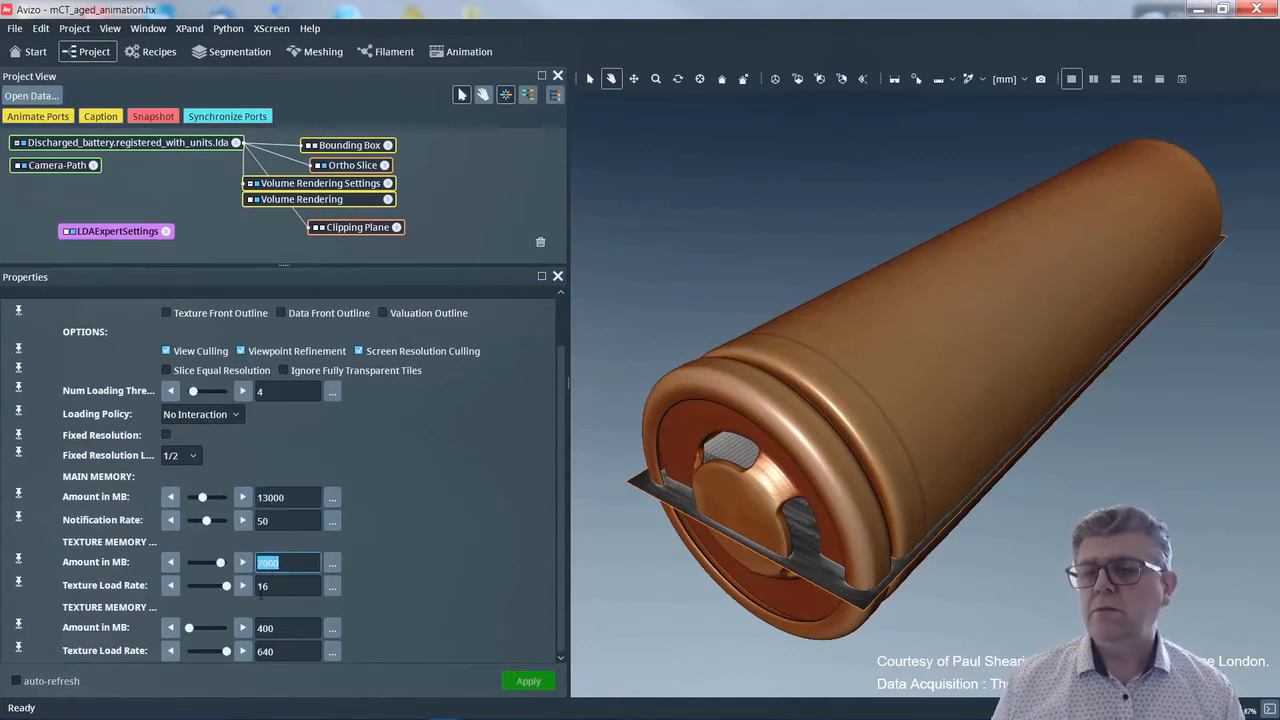
{"action": "double_click", "coordinate": [265, 627]}
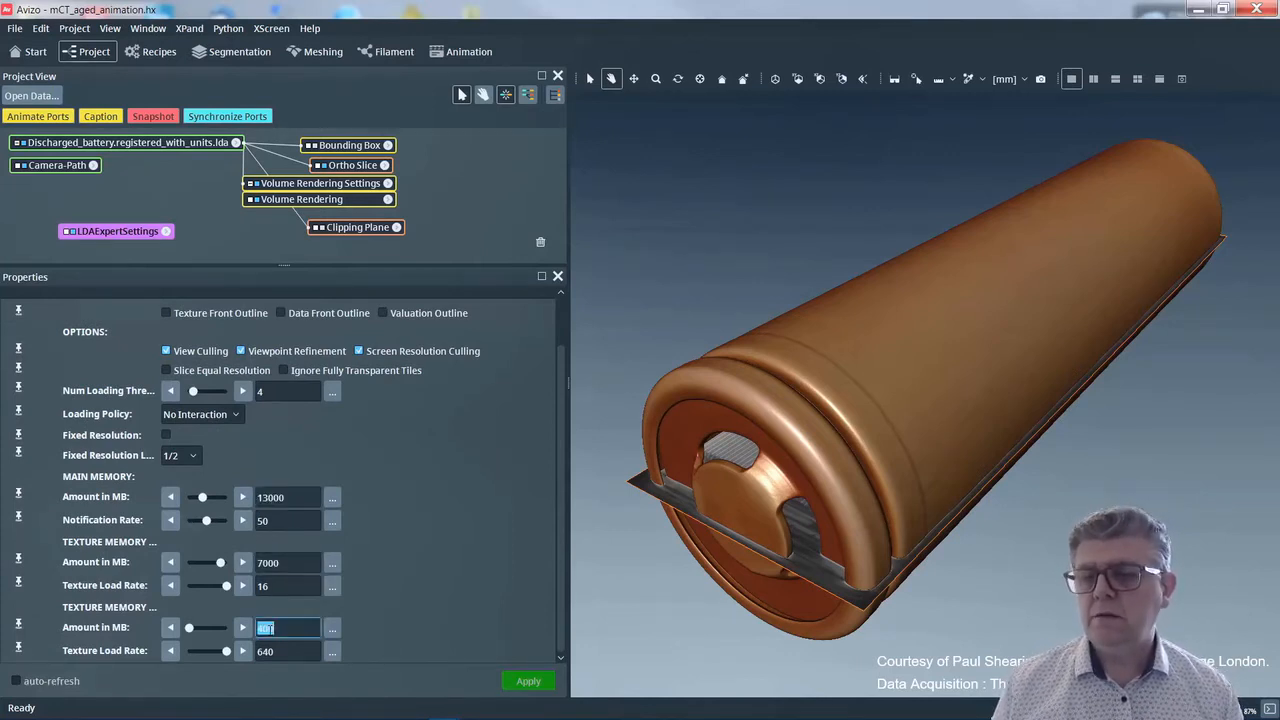
- Review the main memory and slice and volume video memory amounts in the LDA preferences, and close the dialog
{"action": "left_click", "coordinate": [40, 28]}
{"action": "left_click", "coordinate": [90, 141]}
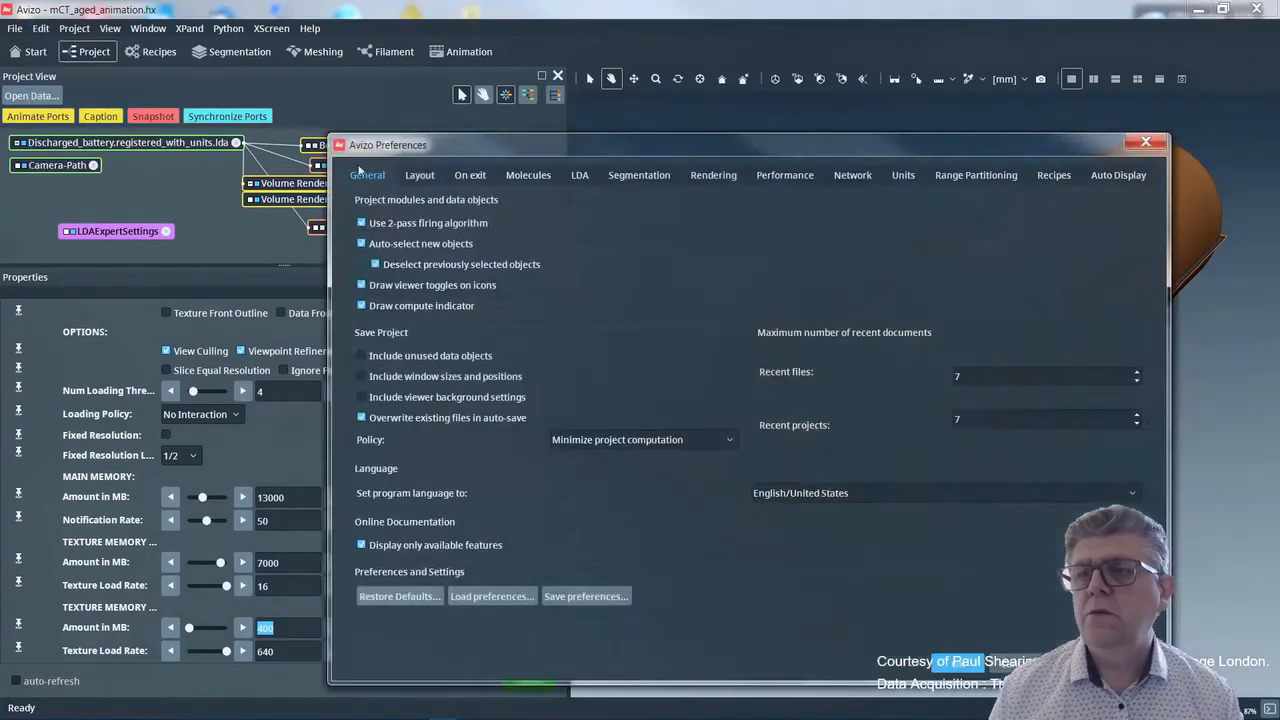
{"action": "left_click", "coordinate": [579, 176]}
{"action": "left_click", "coordinate": [1100, 328]}
{"action": "key", "text": "Tab"}
{"action": "key", "text": "Tab"}
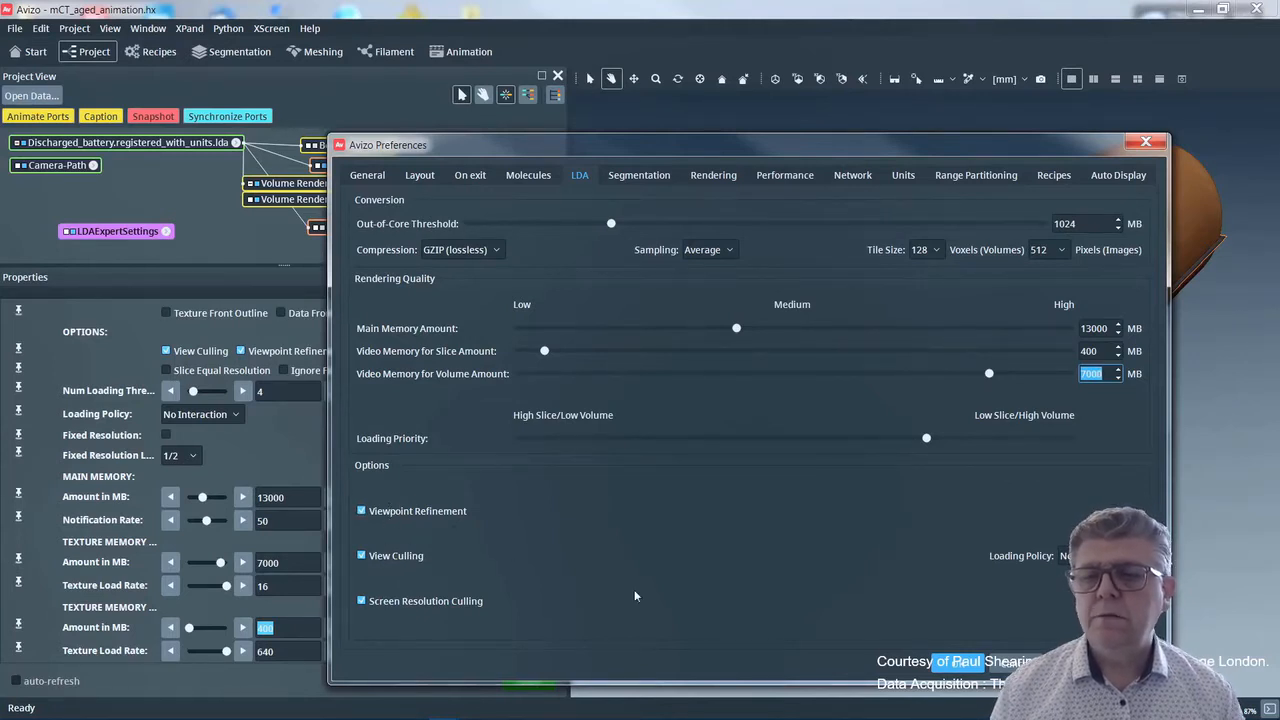
{"action": "left_click", "coordinate": [951, 663]}
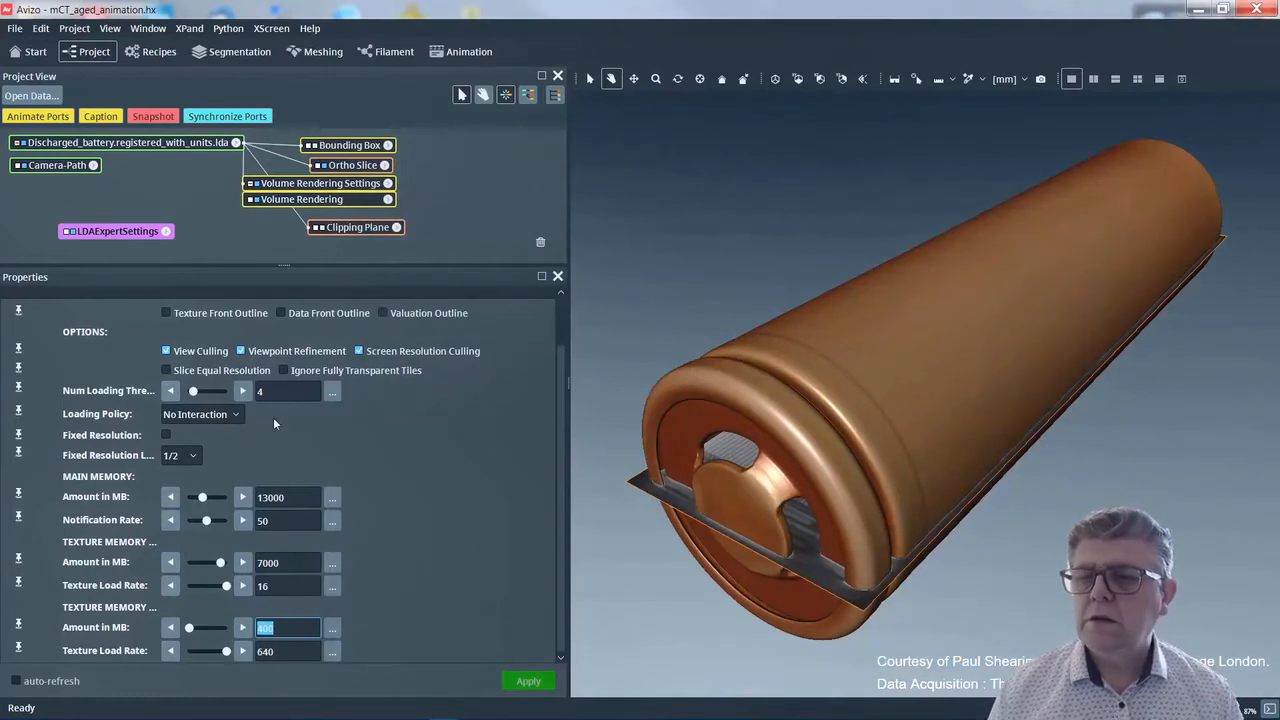
- Display the Data Front Outline and the Texture Front Outline on the battery to inspect the loaded tiles, and hide the outlines again
{"action": "scroll", "coordinate": [449, 432], "scroll_direction": "up", "scroll_amount": 2}
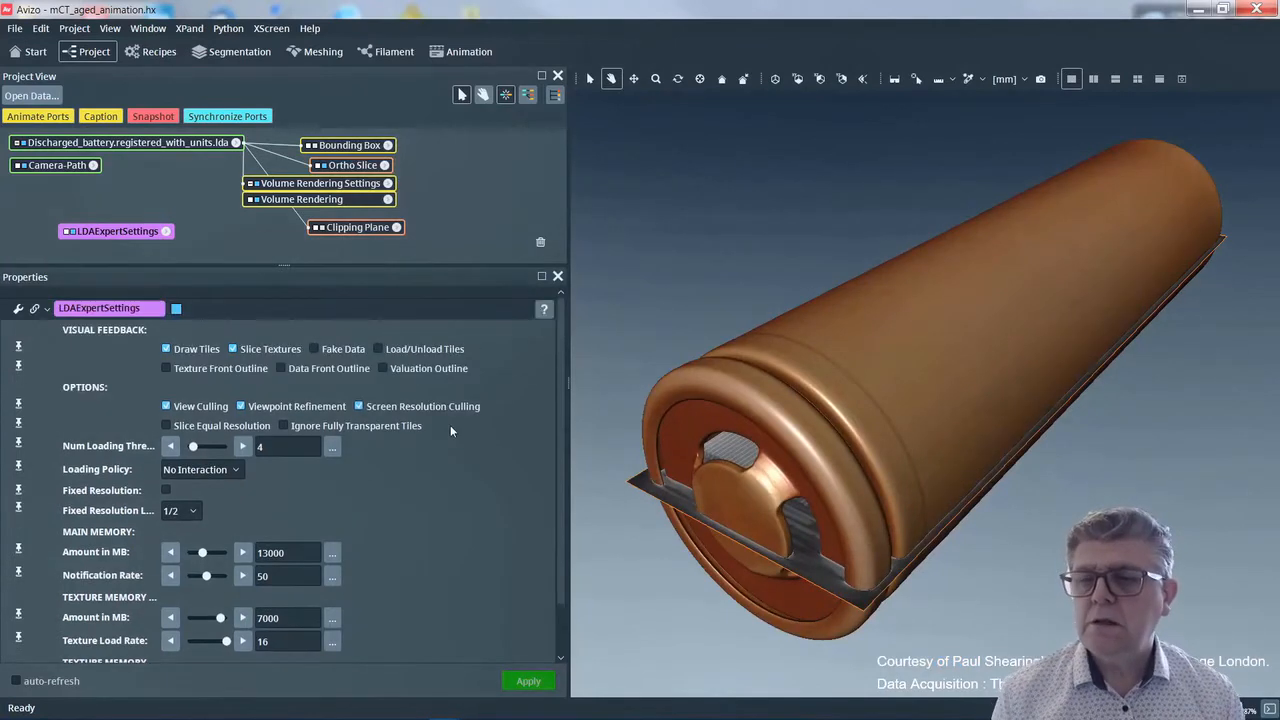
{"action": "left_click", "coordinate": [283, 368]}
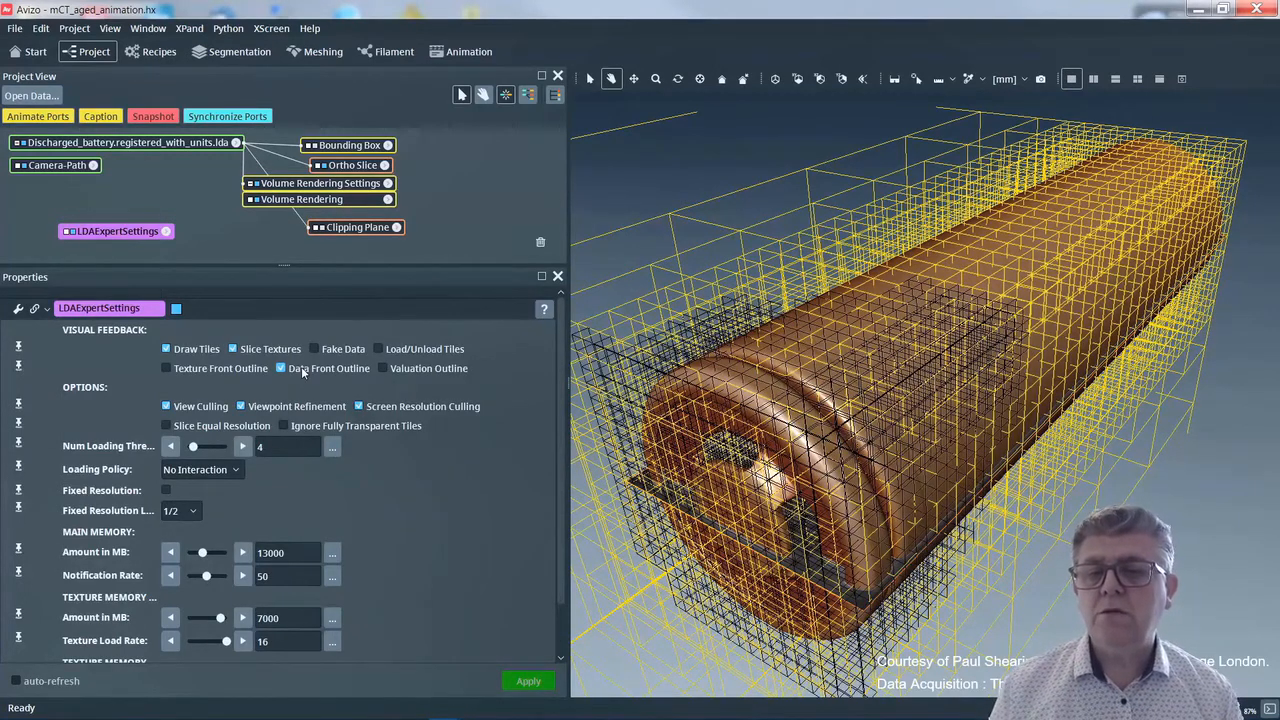
{"action": "left_click", "coordinate": [254, 370]}
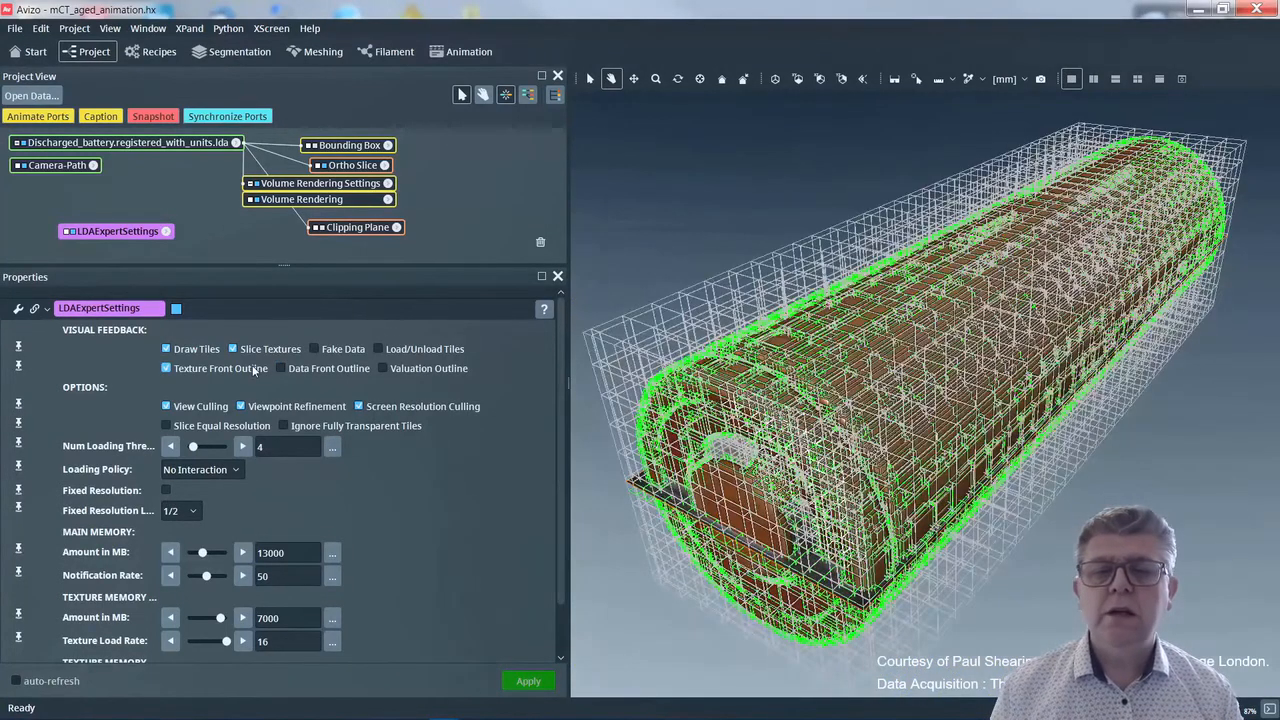
{"action": "left_click", "coordinate": [254, 369]}
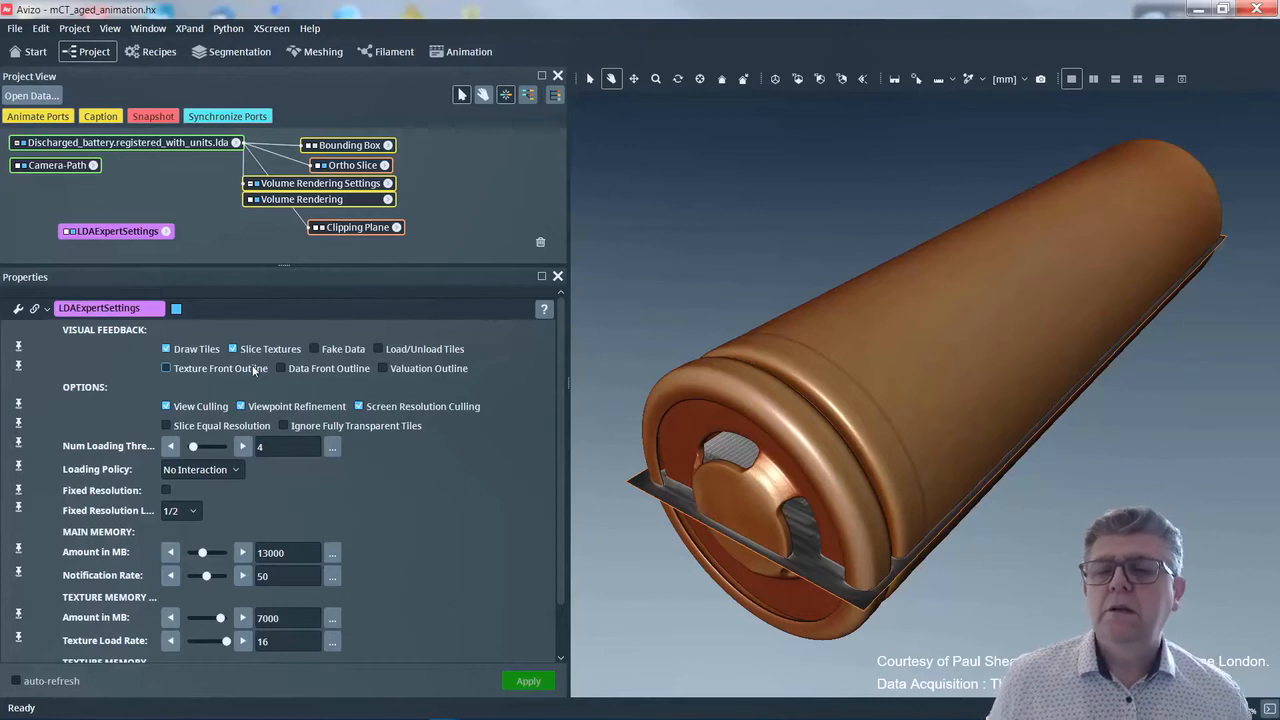
- Examine the LDAExpertSettings loading thread count, the Loading Policy choices and the Fixed Resolution Level choices without changing them
{"action": "double_click", "coordinate": [268, 447]}
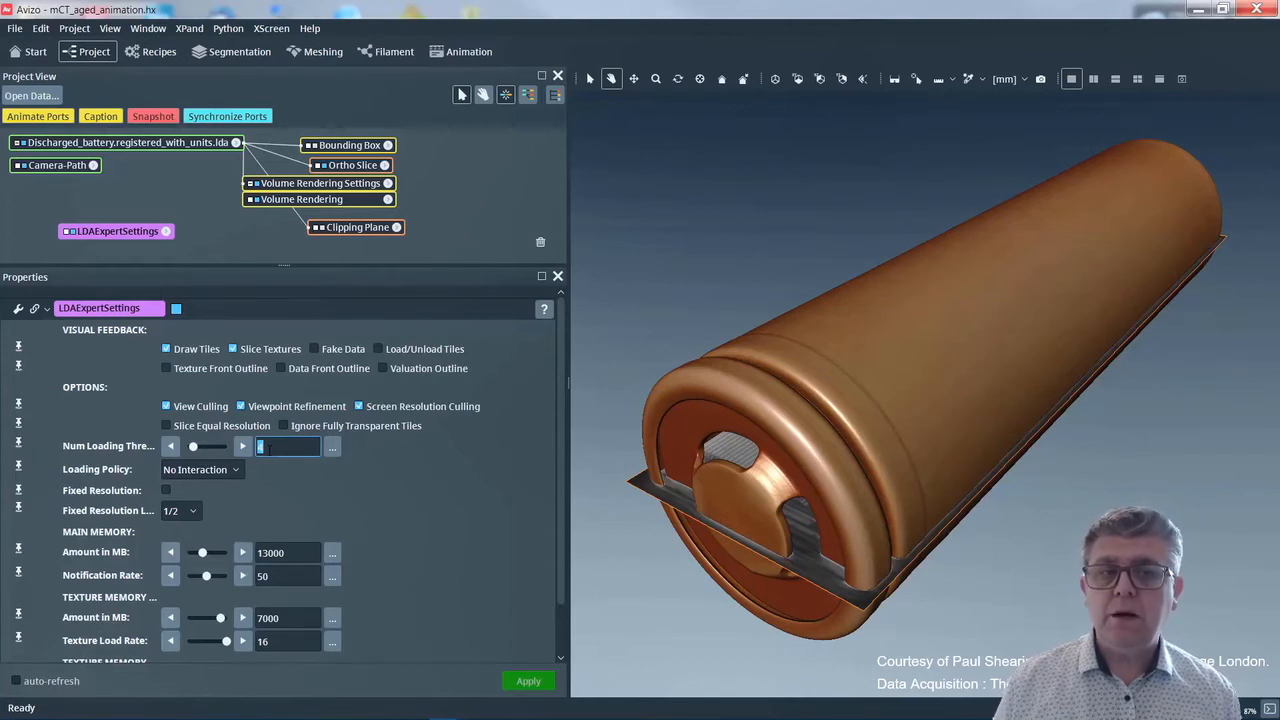
{"action": "left_click", "coordinate": [224, 474]}
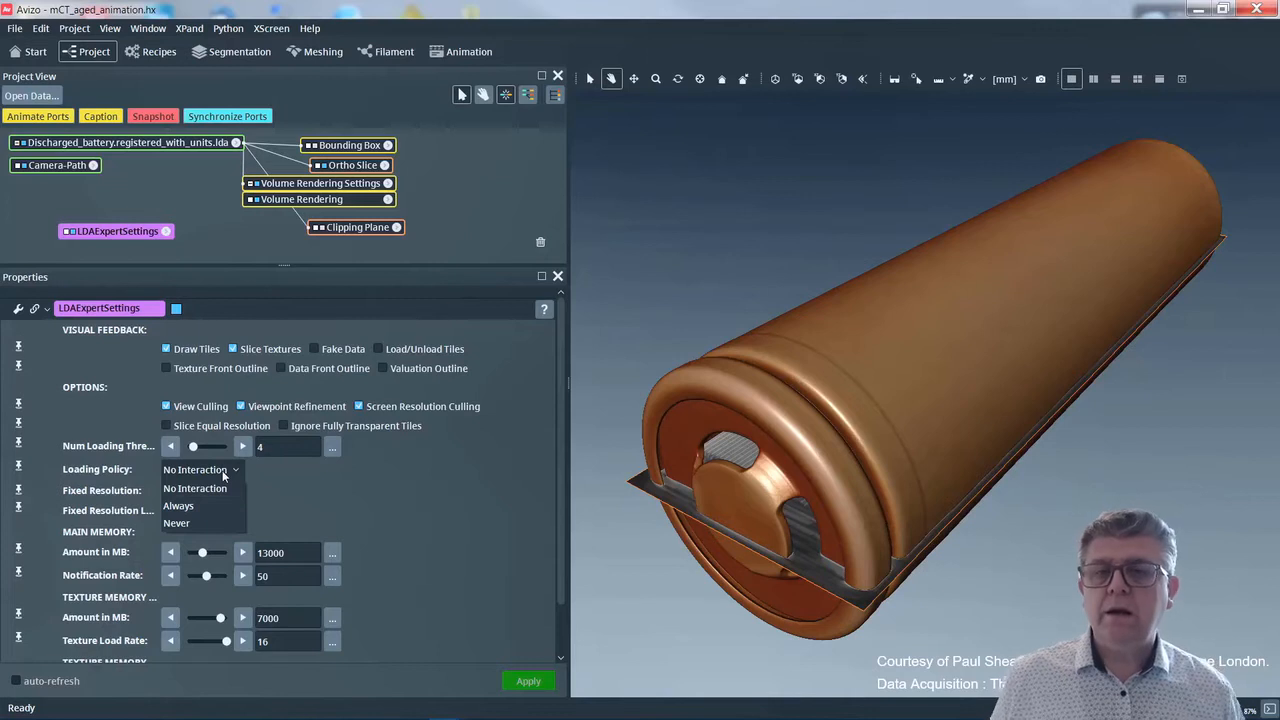
{"action": "left_click", "coordinate": [223, 472]}
{"action": "left_click", "coordinate": [223, 472]}
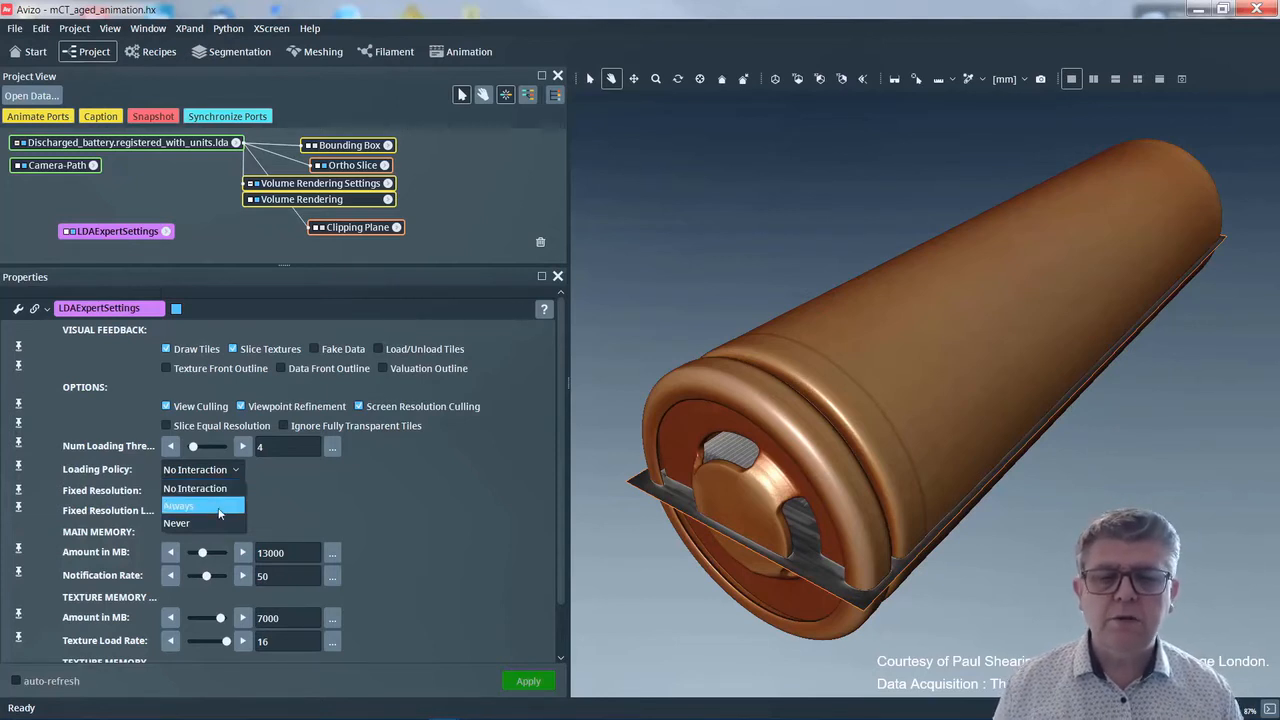
{"action": "left_click", "coordinate": [291, 510]}
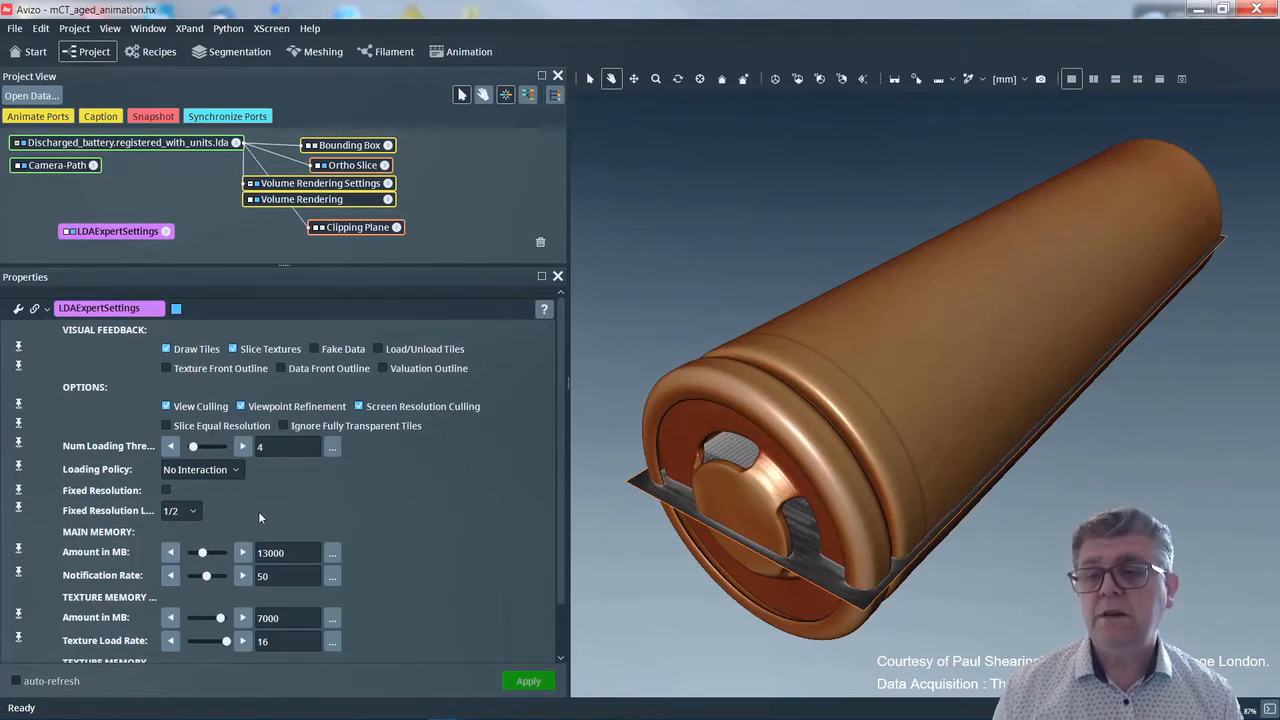
{"action": "left_click", "coordinate": [181, 511]}
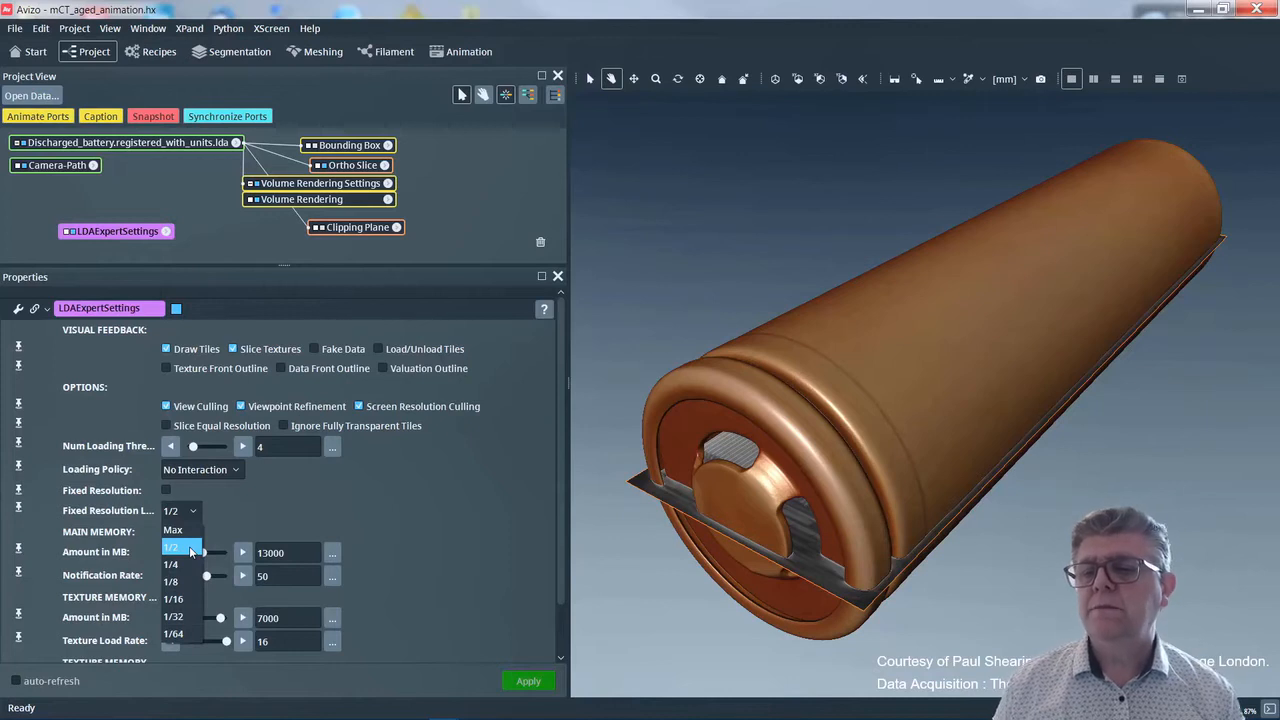
{"action": "left_click", "coordinate": [258, 512]}
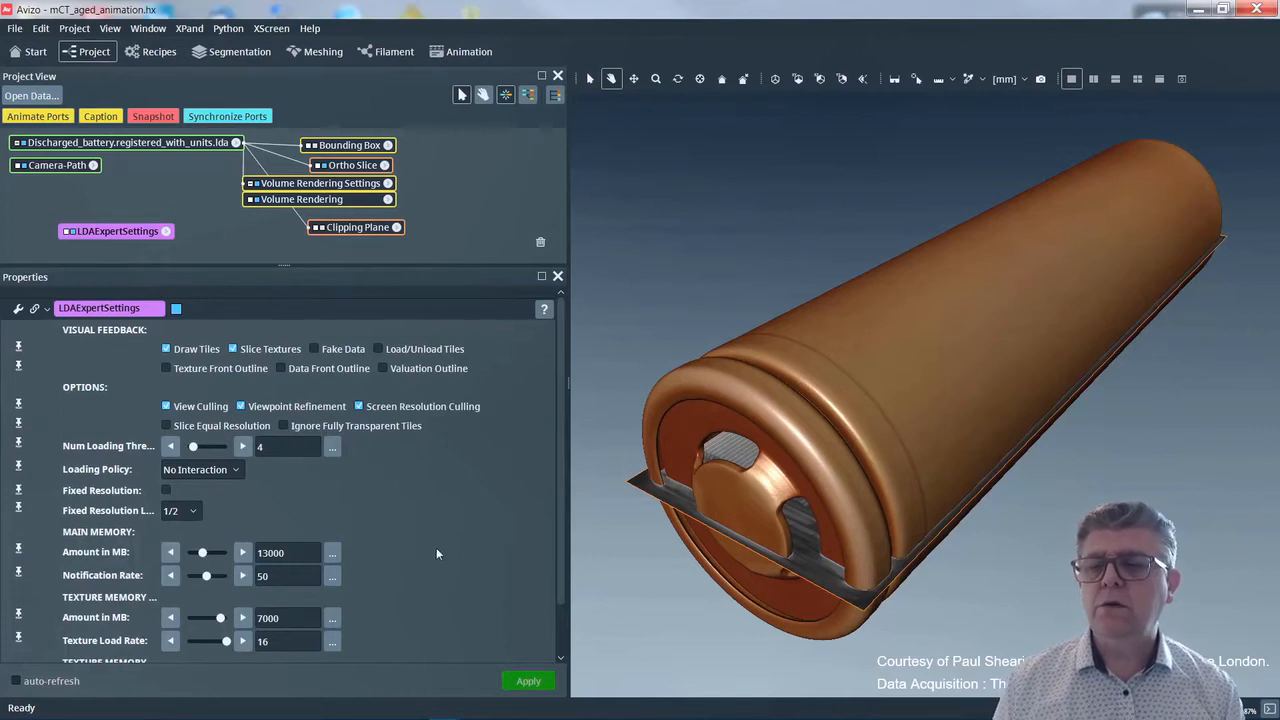
{"action": "scroll", "coordinate": [440, 540], "scroll_direction": "down", "scroll_amount": 1}
{"action": "scroll", "coordinate": [440, 540], "scroll_direction": "up", "scroll_amount": 1}
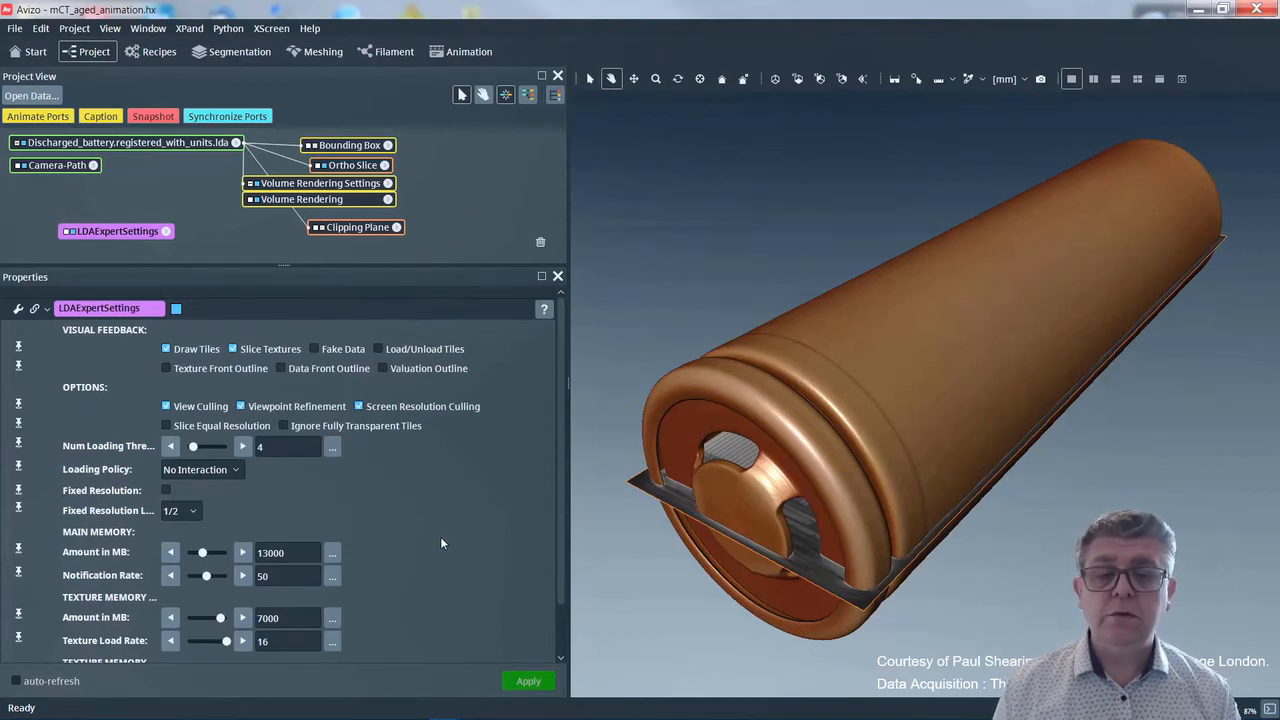
- Open the LDAExpertSettings help page, read through the port descriptions, and close the help
{"action": "left_click", "coordinate": [544, 312]}
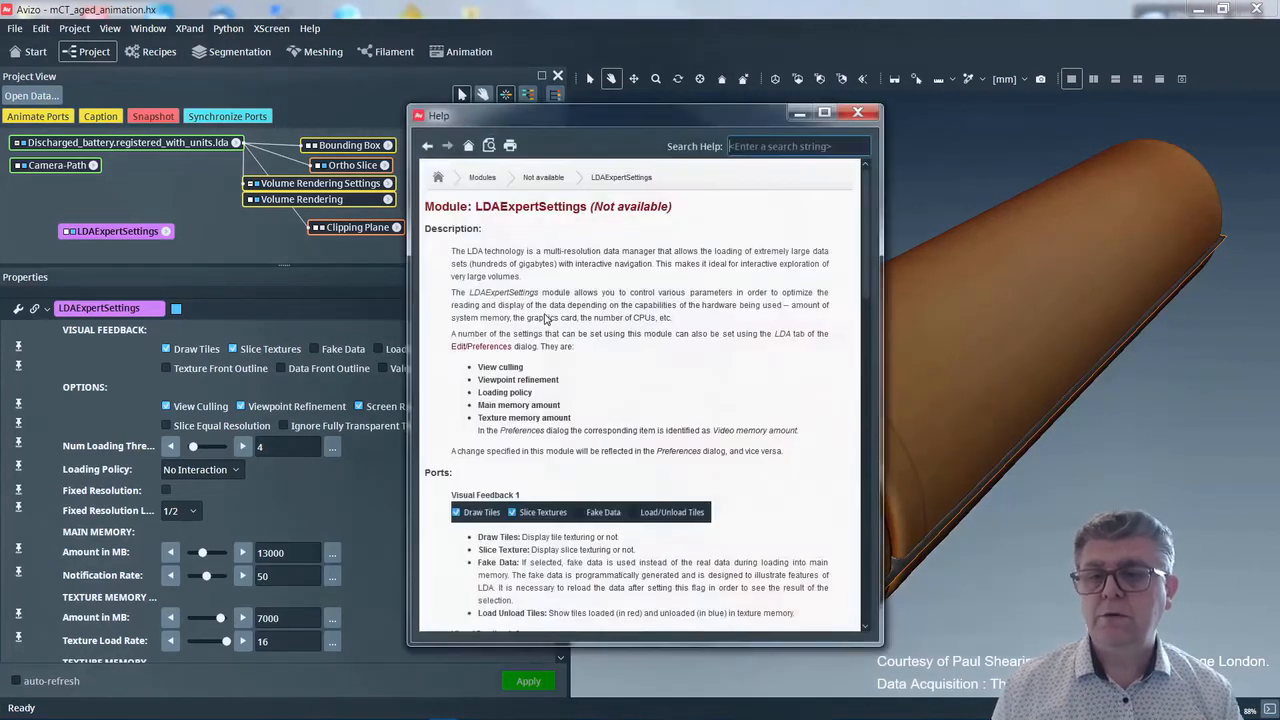
{"action": "scroll", "coordinate": [550, 400], "scroll_direction": "down", "scroll_amount": 10}
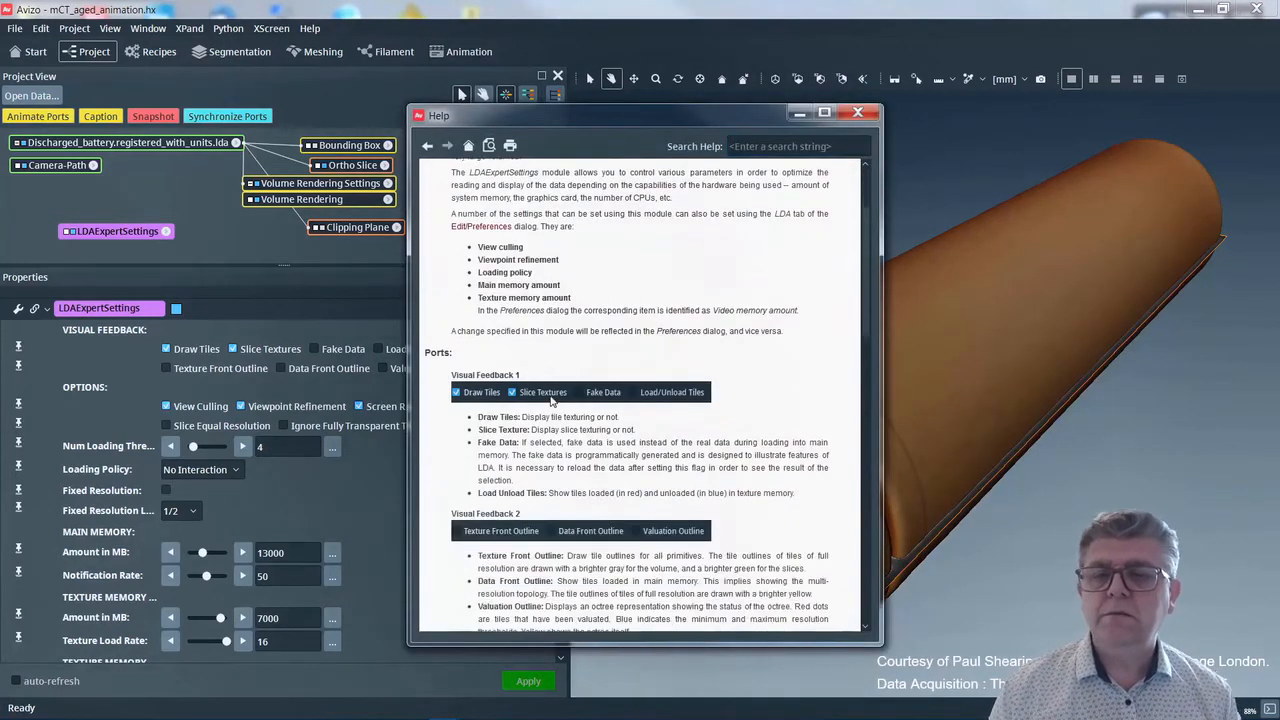
{"action": "scroll", "coordinate": [550, 400], "scroll_direction": "down", "scroll_amount": 7}
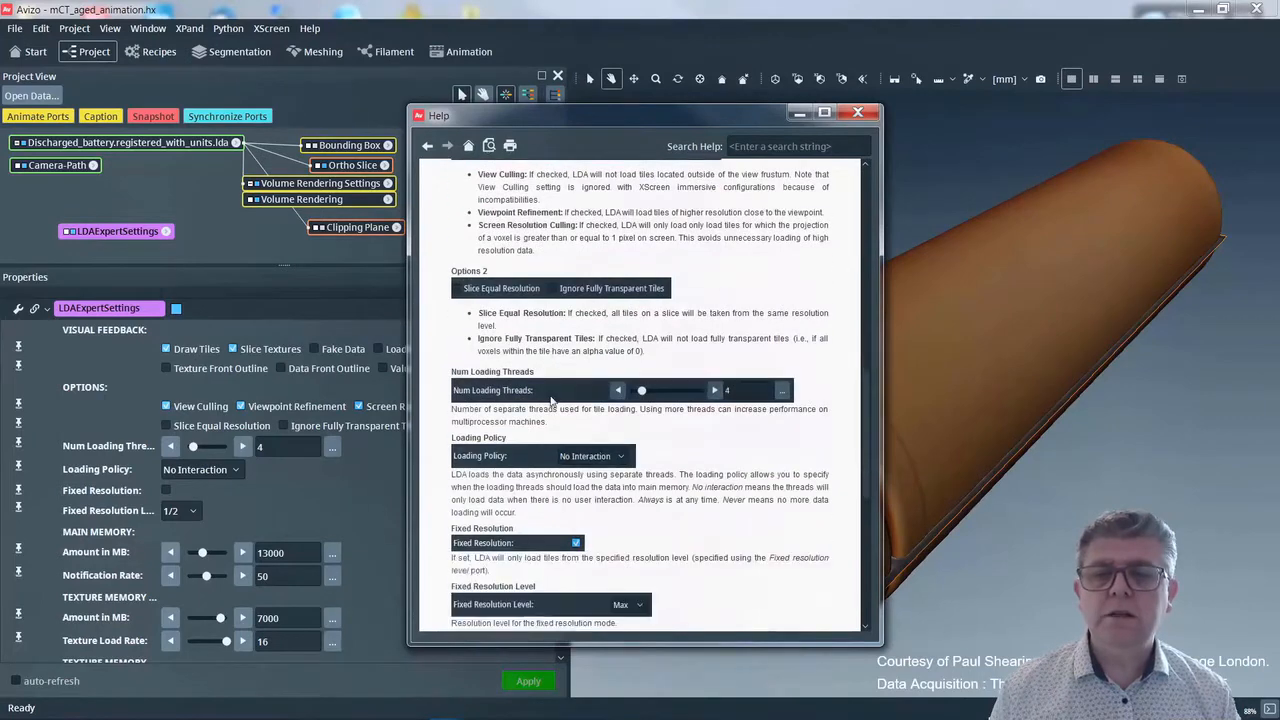
{"action": "scroll", "coordinate": [552, 400], "scroll_direction": "up", "scroll_amount": 8}
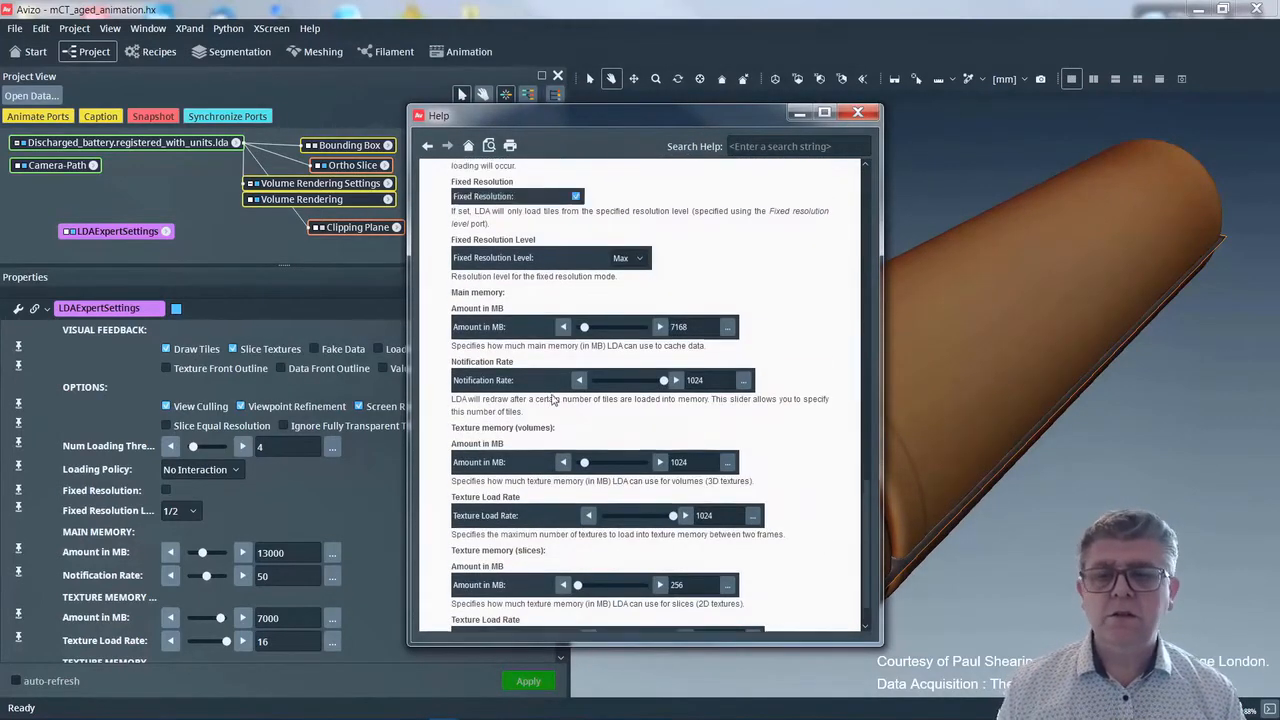
{"action": "scroll", "coordinate": [552, 400], "scroll_direction": "up", "scroll_amount": 6}
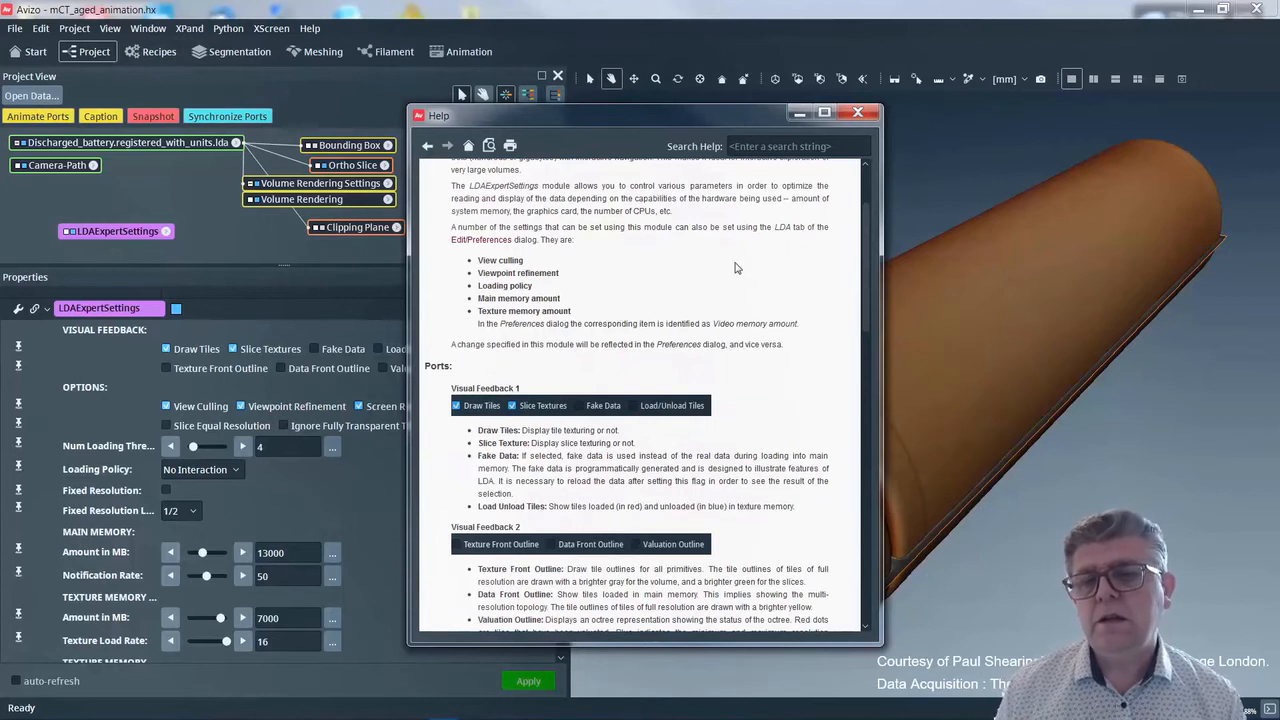
{"action": "left_click", "coordinate": [866, 115]}
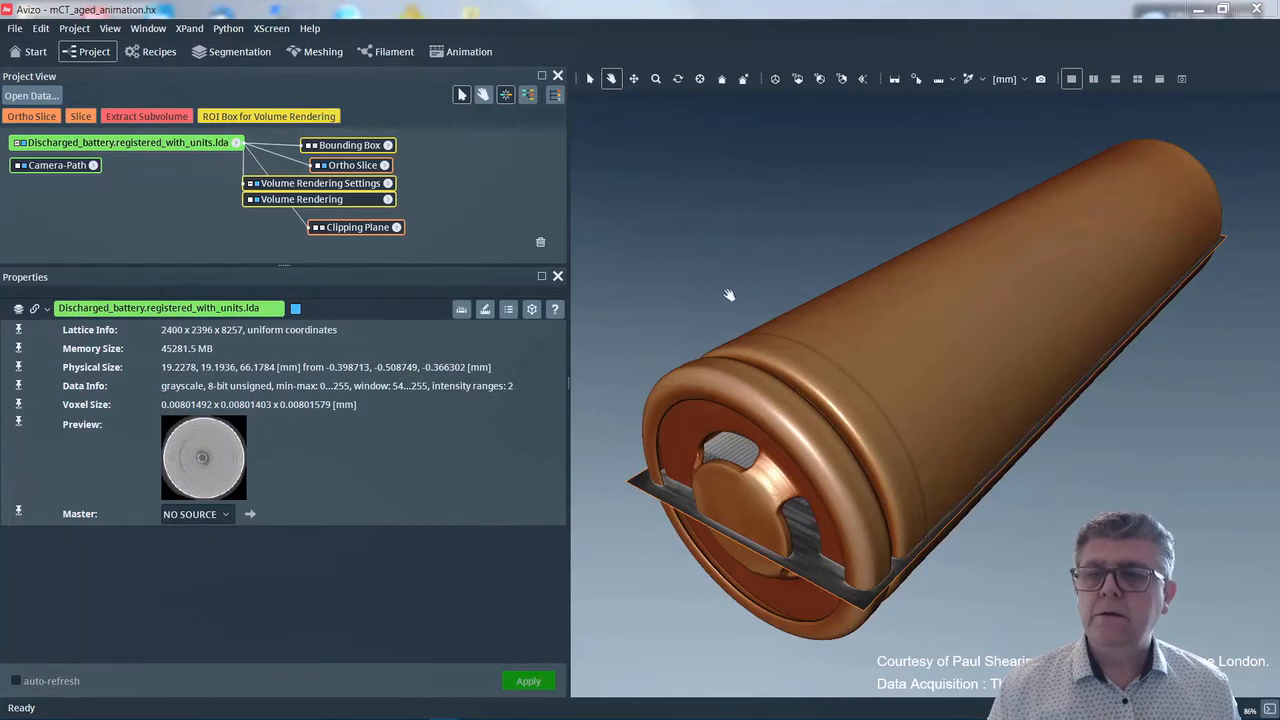
- Play NewAnimation through to 00:13.000 in the Animation workspace and reset the animation time to 00:00.000
{"action": "left_click", "coordinate": [1269, 708]}
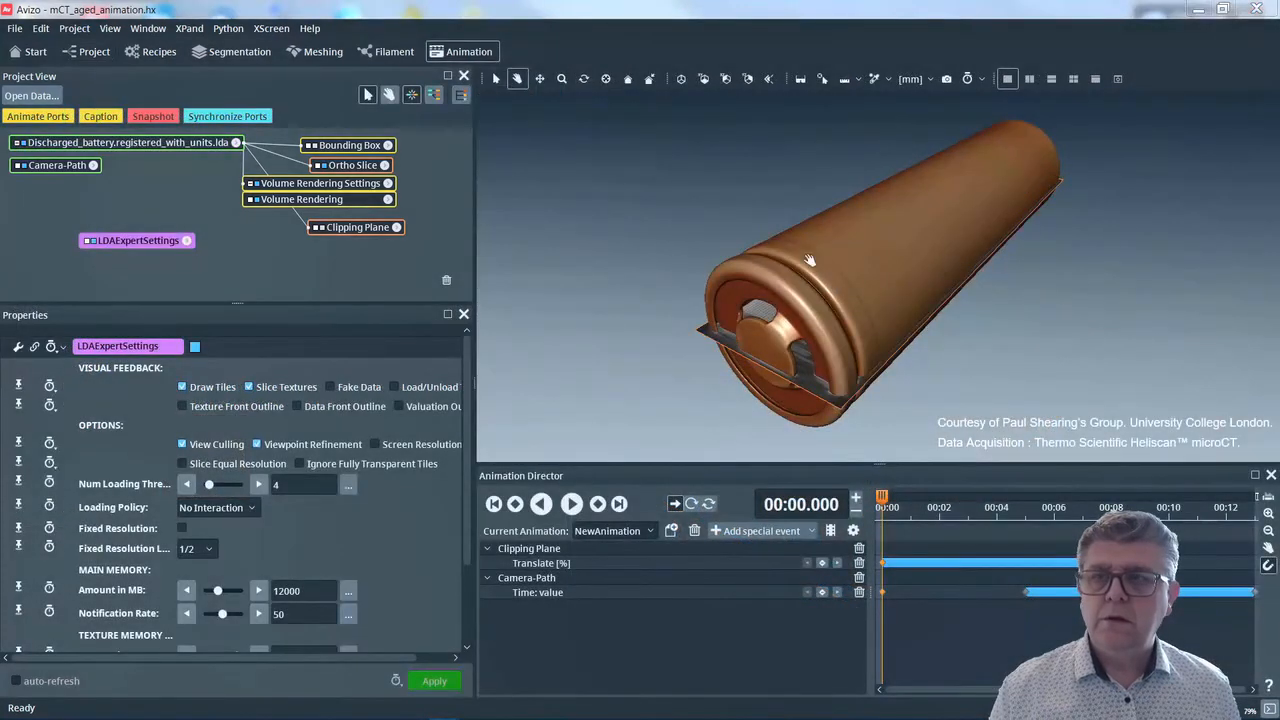
{"action": "left_click", "coordinate": [572, 505]}
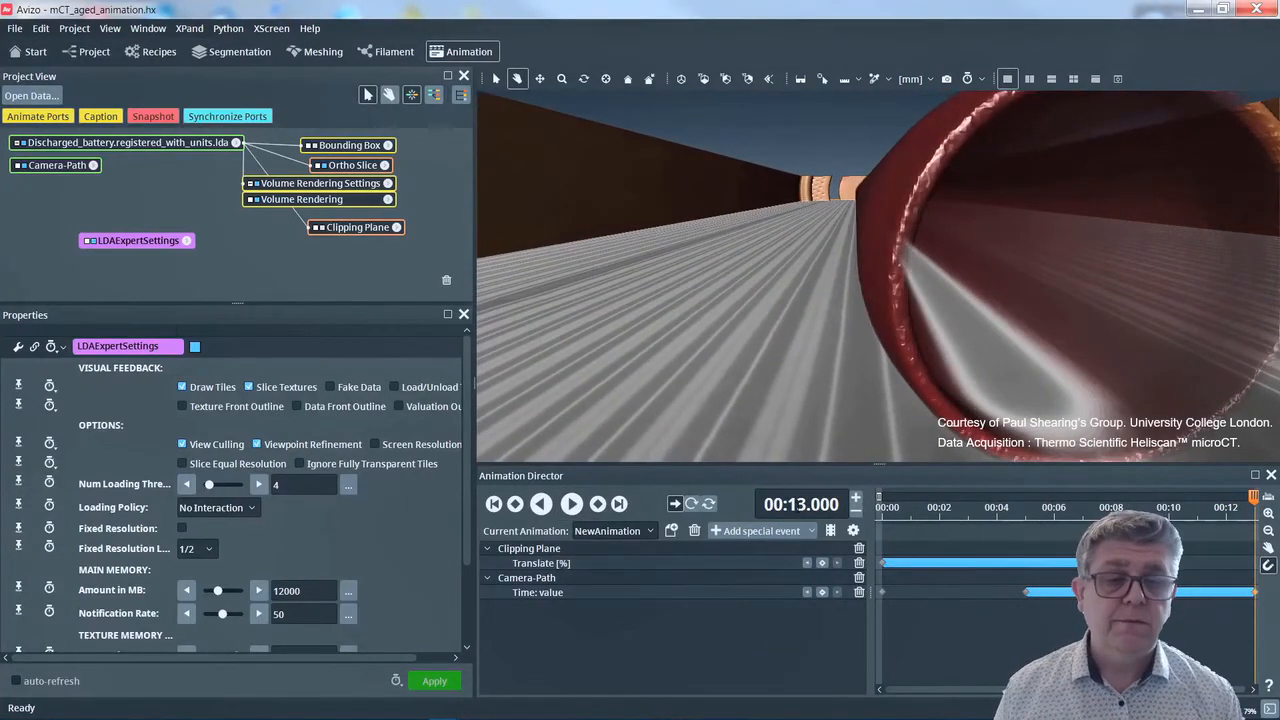
{"action": "double_click", "coordinate": [799, 505]}
{"action": "type", "text": "00"}
{"action": "key", "text": "Return"}
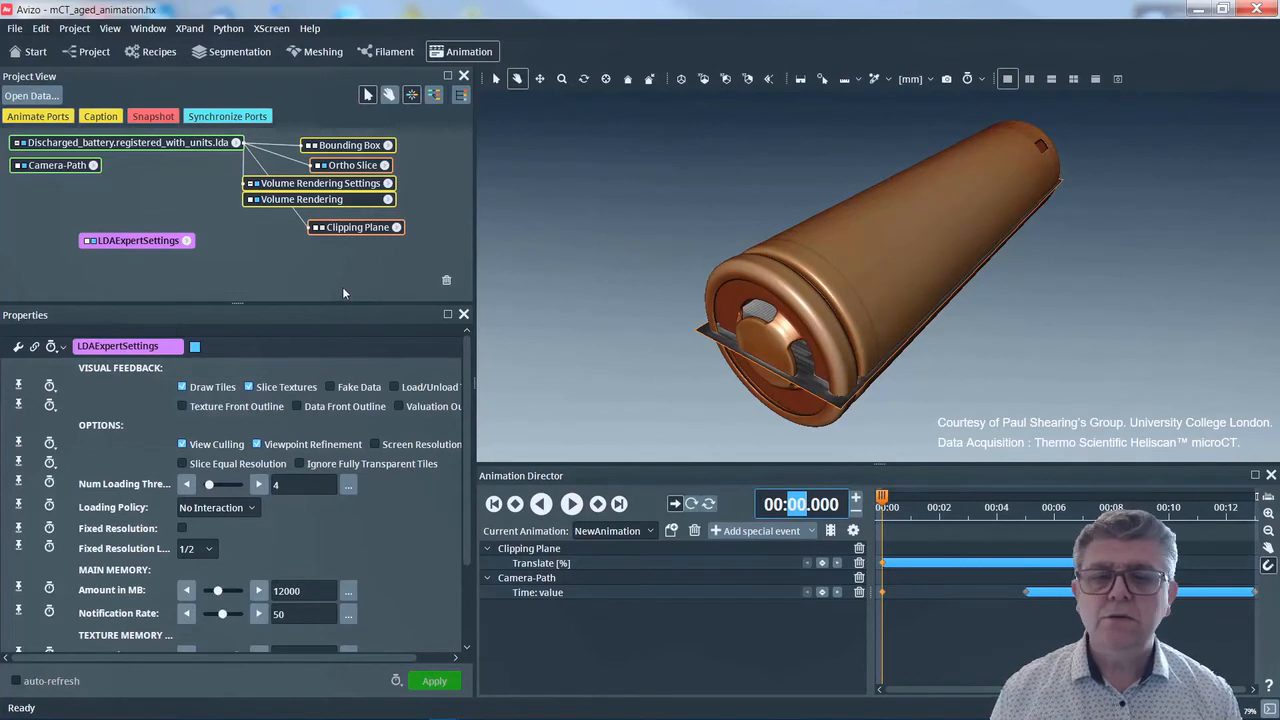
- Set the Volume Rendering Settings to a Sampling Quality of 2 and Cubic interpolation
{"action": "left_click", "coordinate": [347, 190]}
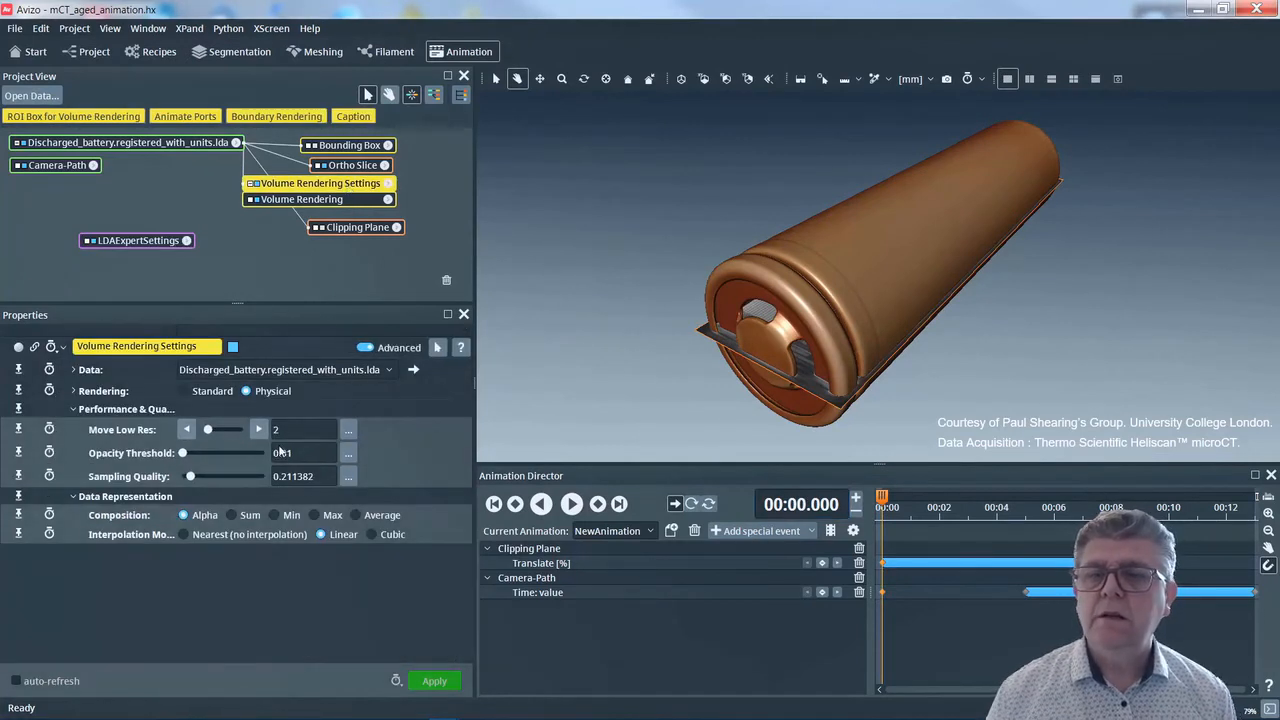
{"action": "double_click", "coordinate": [288, 476]}
{"action": "type", "text": "2"}
{"action": "key", "text": "Return"}
{"action": "left_click", "coordinate": [372, 535]}
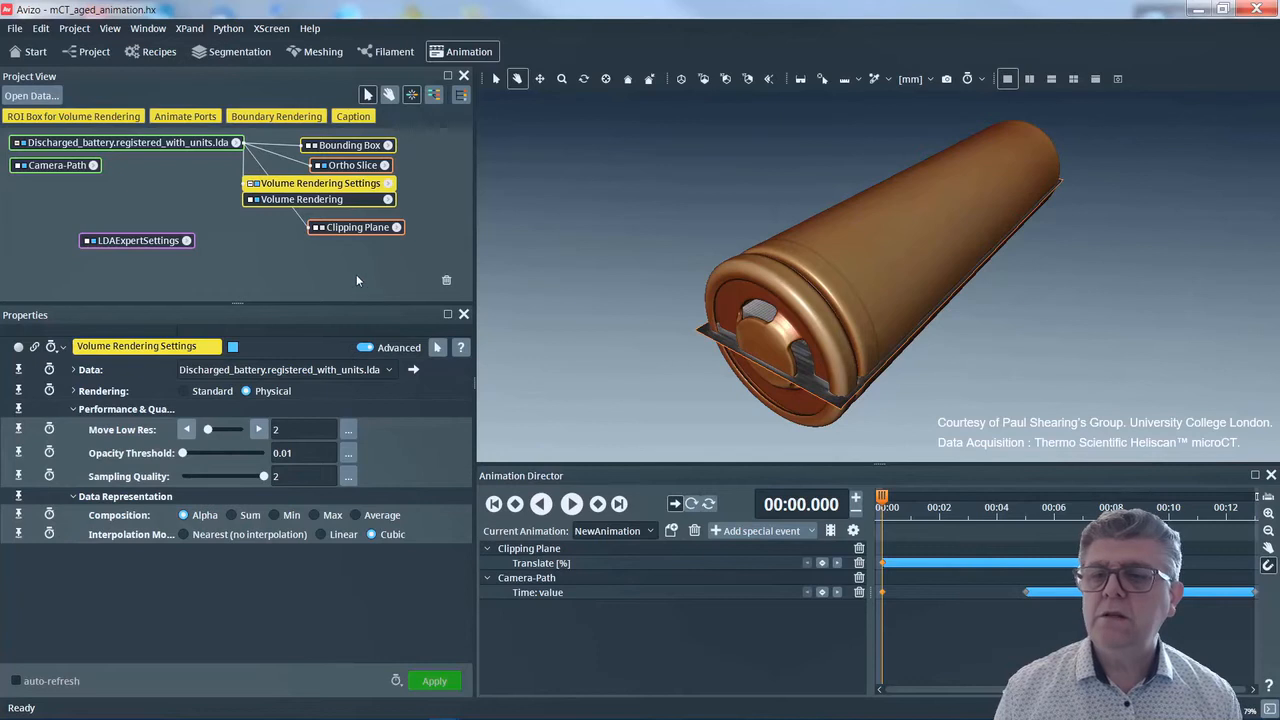
- Show the Data Front Outline from LDAExpertSettings, check the main and texture memory amounts, and examine the battery's loaded tiles from several angles
{"action": "left_click", "coordinate": [153, 242]}
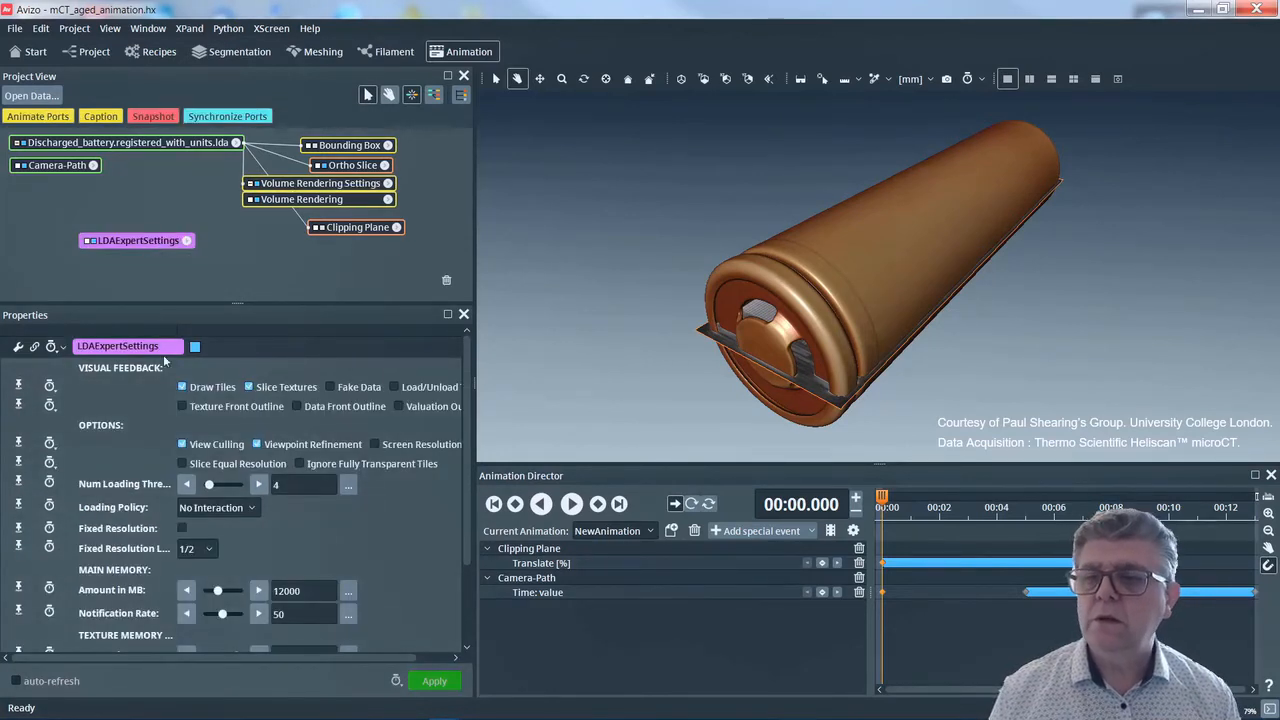
{"action": "left_click", "coordinate": [328, 408]}
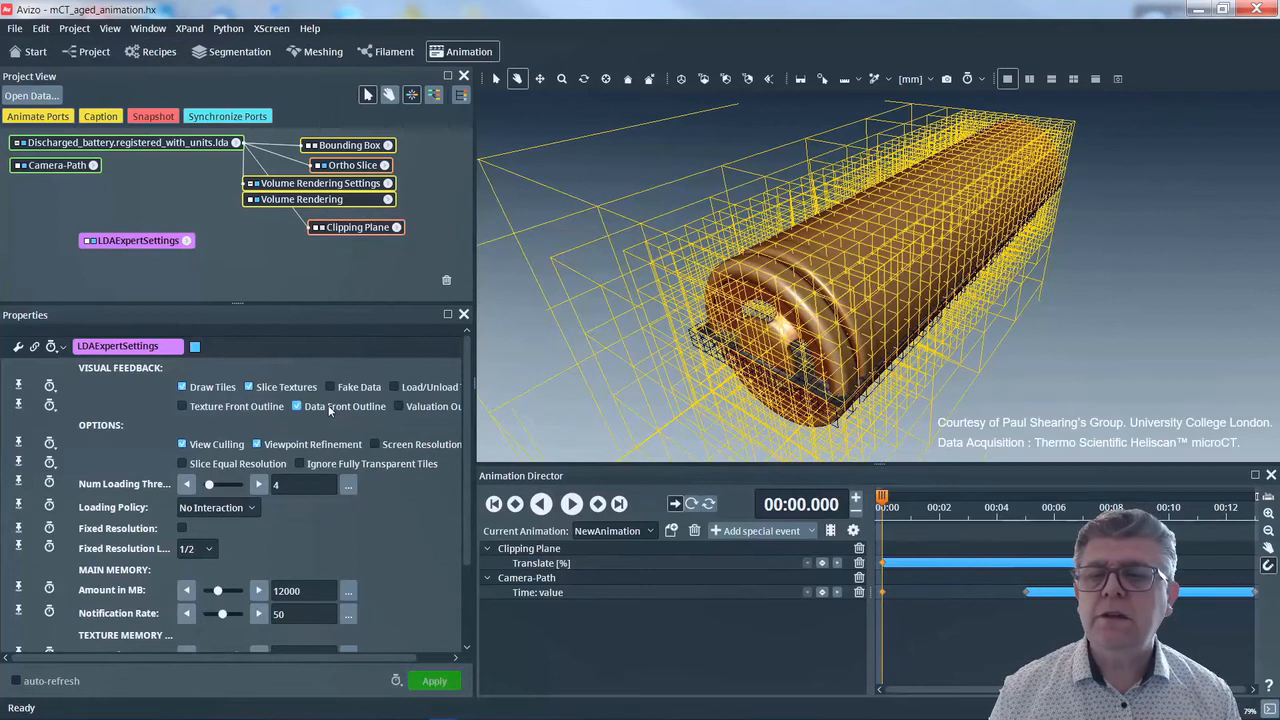
{"action": "scroll", "coordinate": [464, 593], "scroll_direction": "down", "scroll_amount": 2}
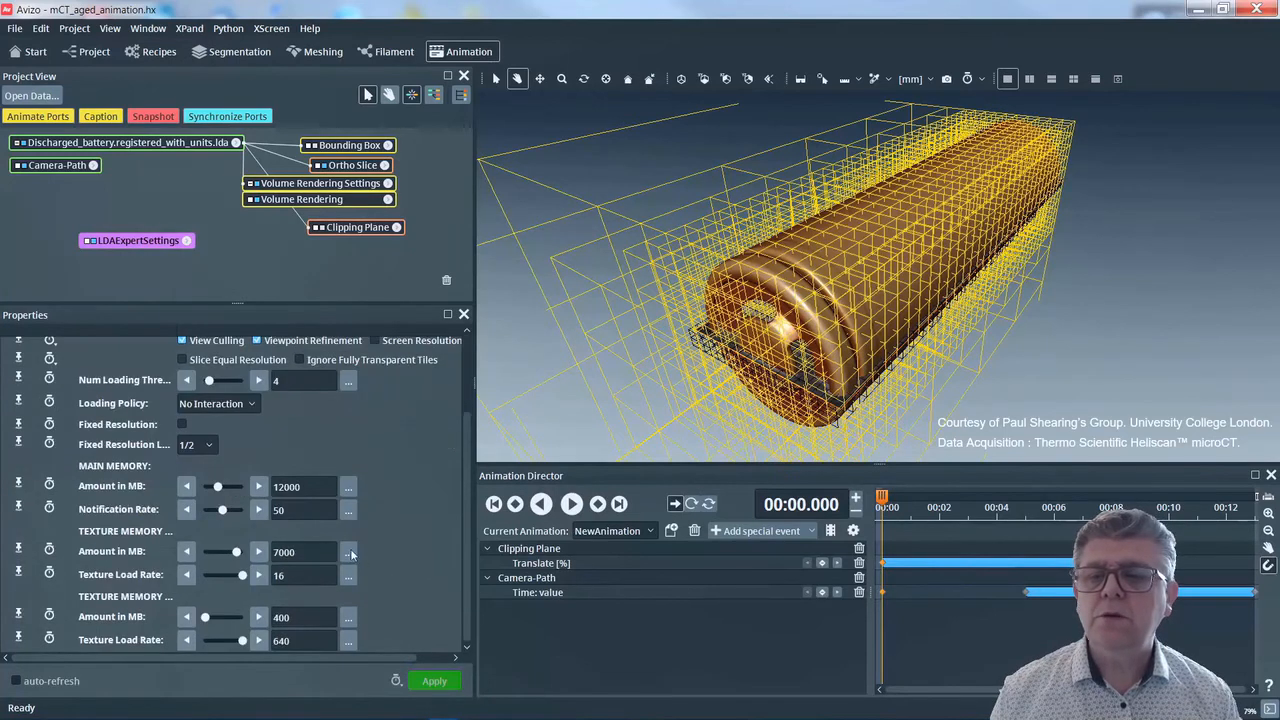
{"action": "left_click", "coordinate": [303, 487]}
{"action": "double_click", "coordinate": [300, 487]}
{"action": "double_click", "coordinate": [287, 553]}
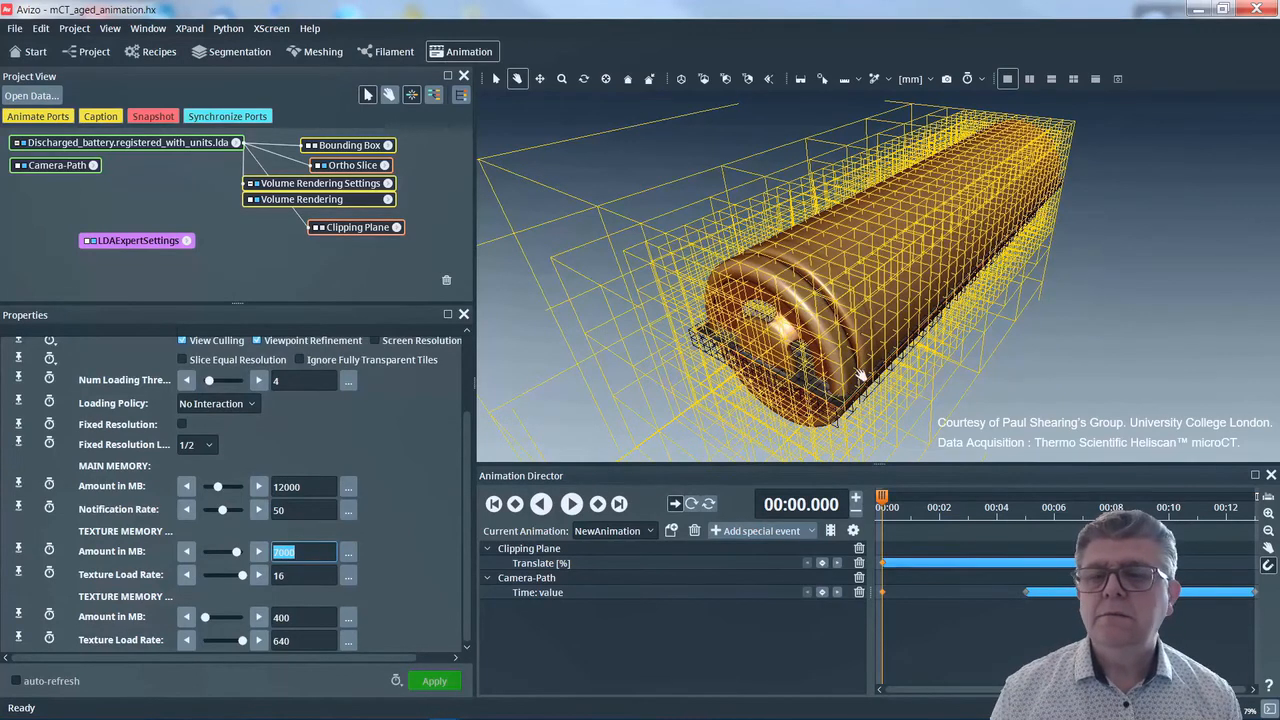
{"action": "left_click_drag", "start_coordinate": [796, 364], "coordinate": [751, 278]}
{"action": "left_click_drag", "start_coordinate": [833, 280], "coordinate": [1071, 283]}
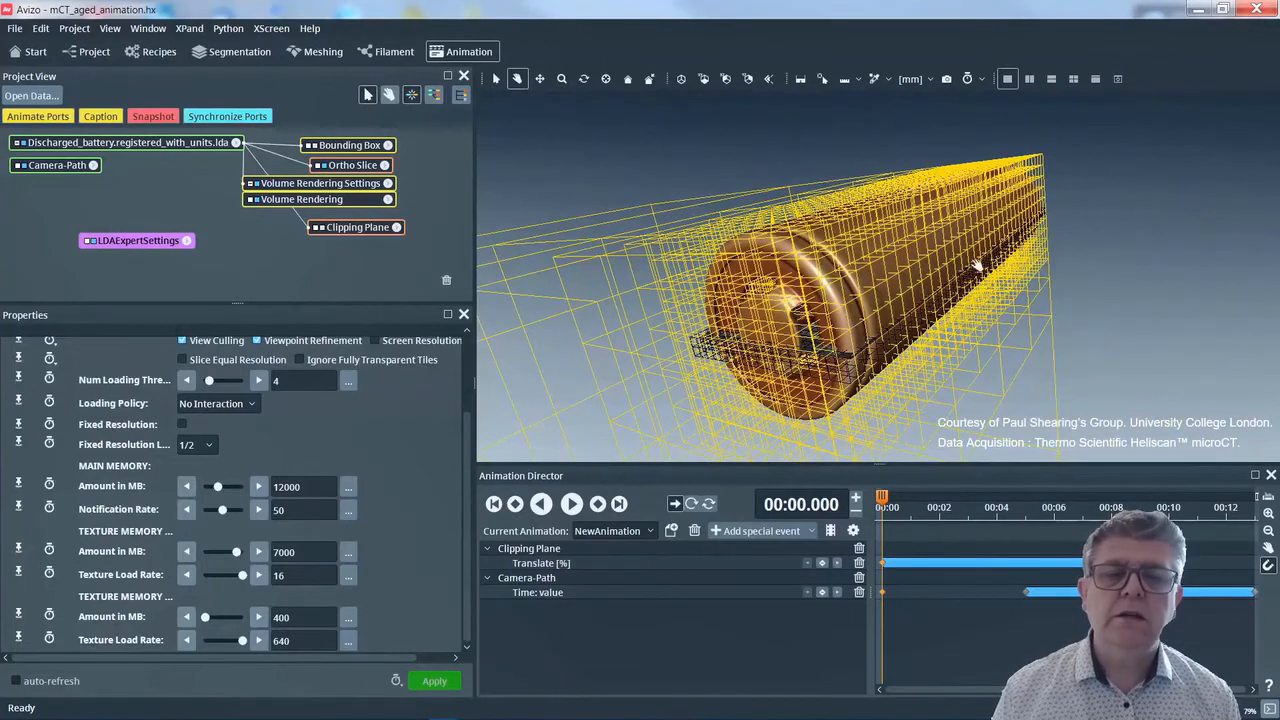
{"action": "left_click_drag", "start_coordinate": [994, 300], "coordinate": [520, 285]}
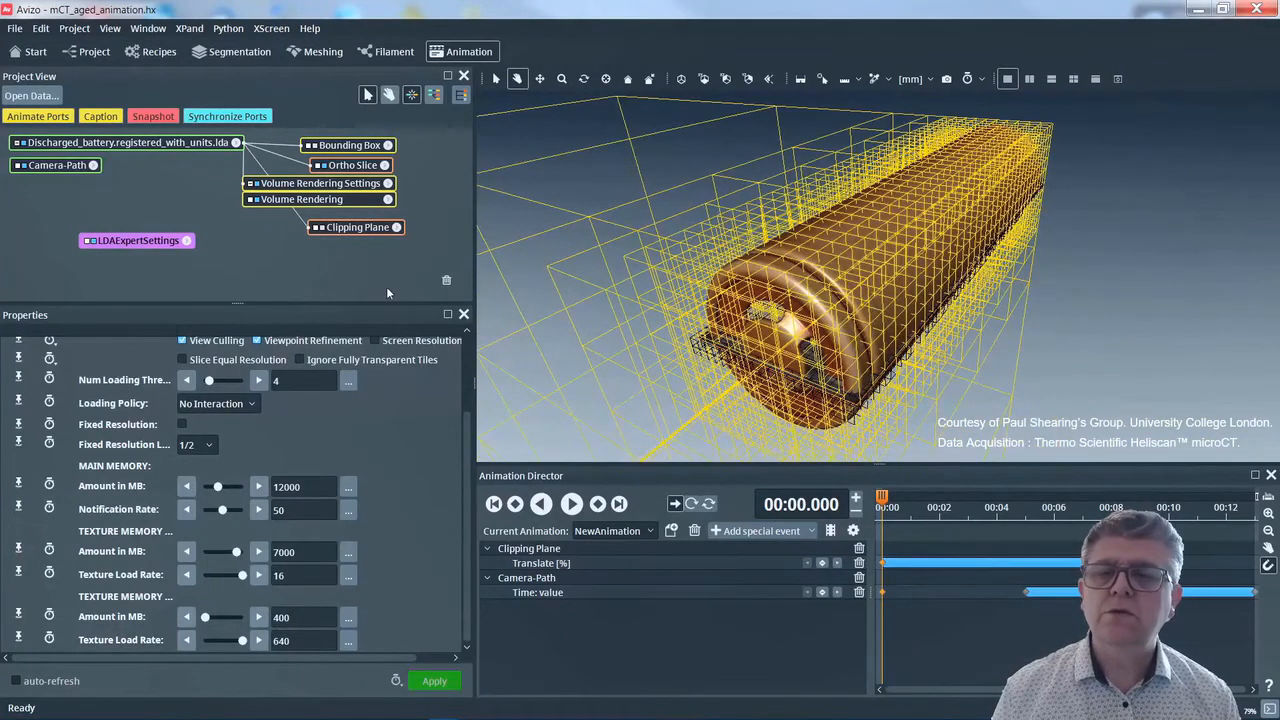
- Enable Fixed Resolution in LDAExpertSettings with the Fixed Resolution Level at 1/2, and check the tiles on the battery
{"action": "left_click", "coordinate": [195, 445]}
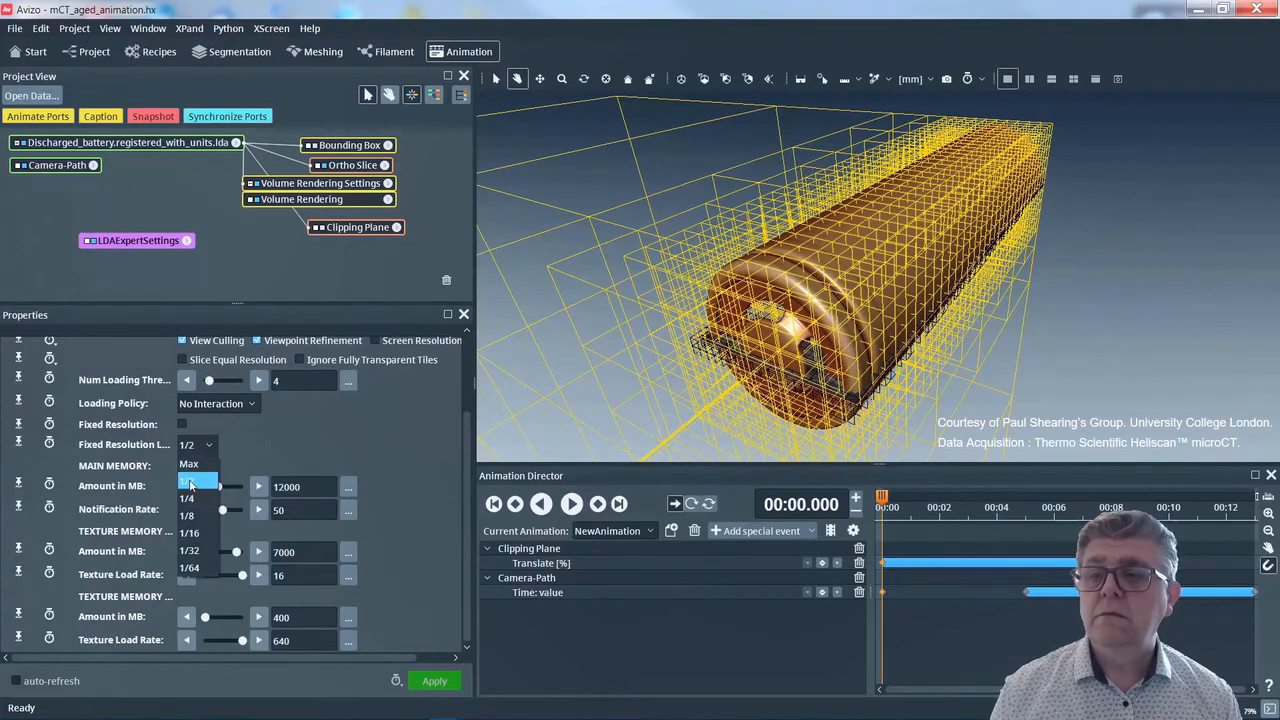
{"action": "left_click", "coordinate": [191, 483]}
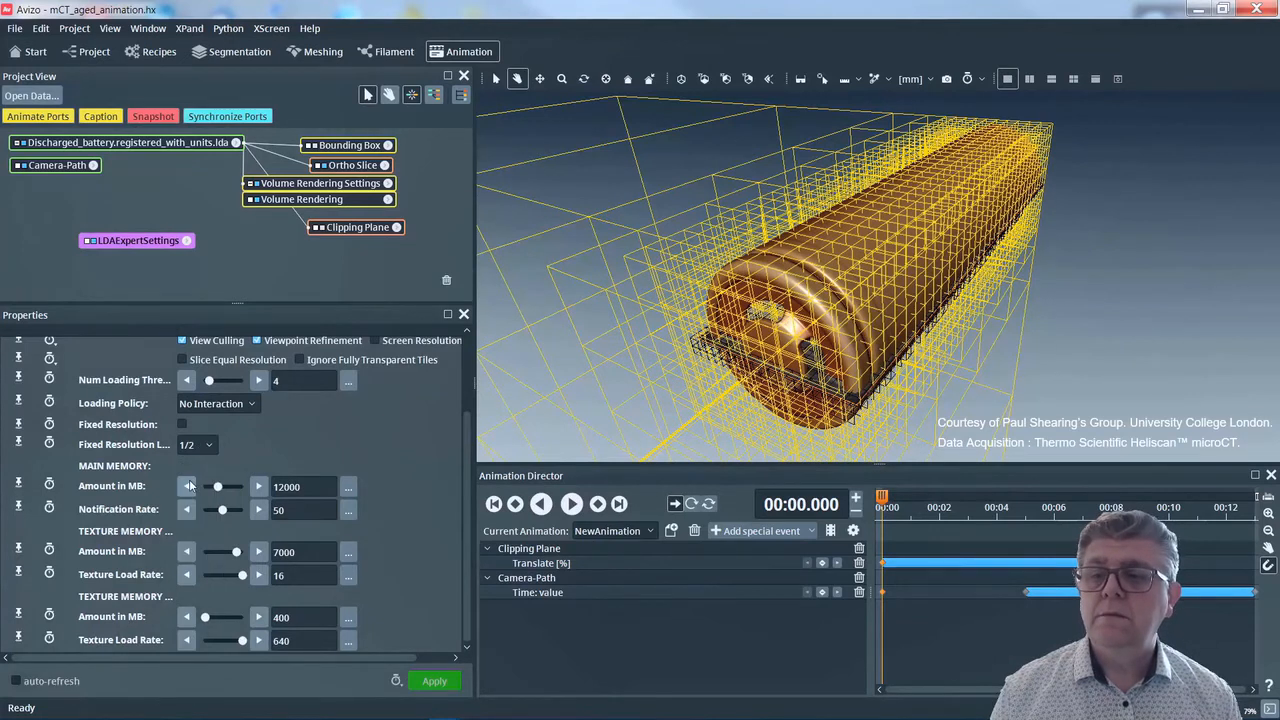
{"action": "left_click", "coordinate": [183, 426]}
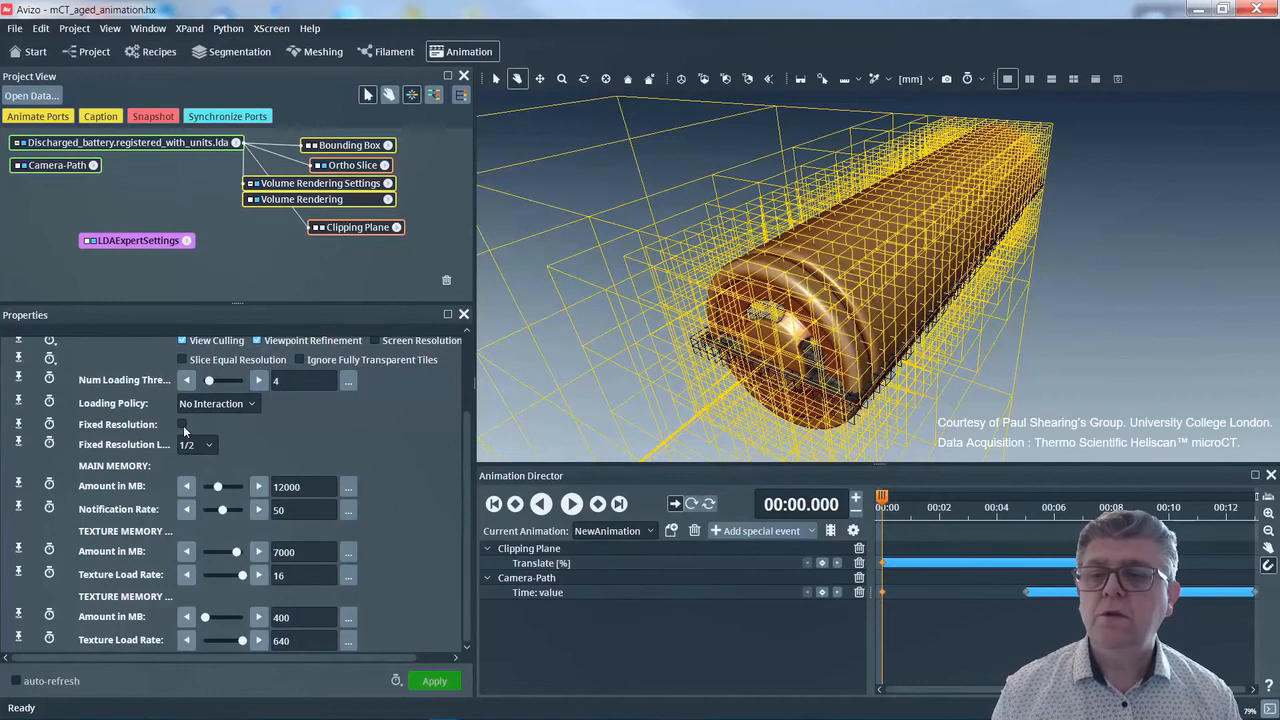
{"action": "left_click_drag", "start_coordinate": [725, 357], "coordinate": [706, 329]}
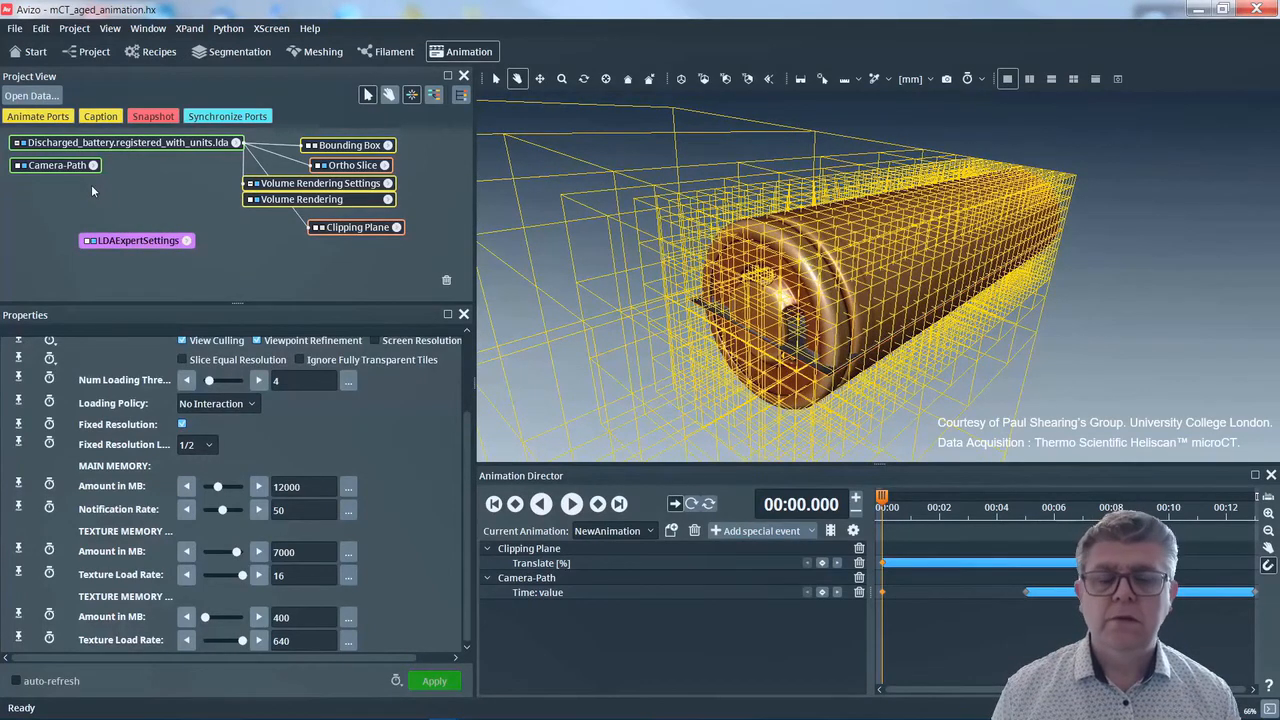
- Set the Loading Policy to Never and disable View Culling and Viewpoint Refinement in LDAExpertSettings
{"action": "left_click", "coordinate": [212, 403]}
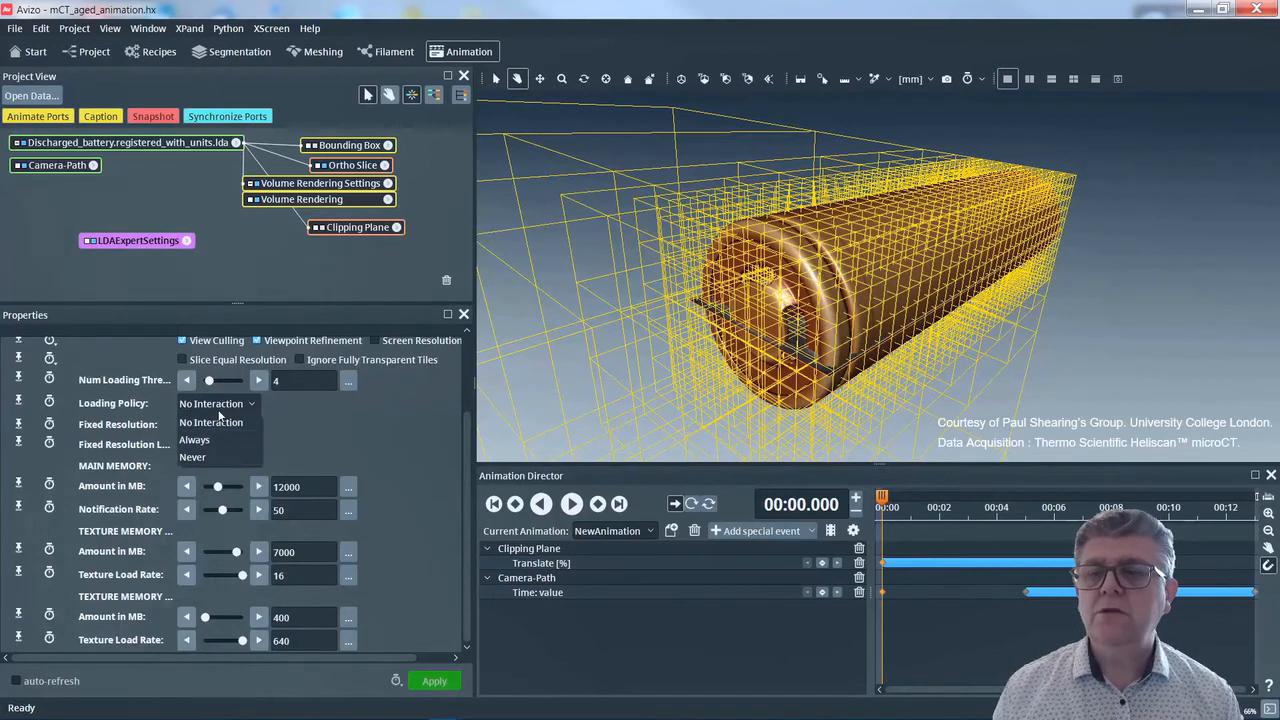
{"action": "left_click", "coordinate": [210, 454]}
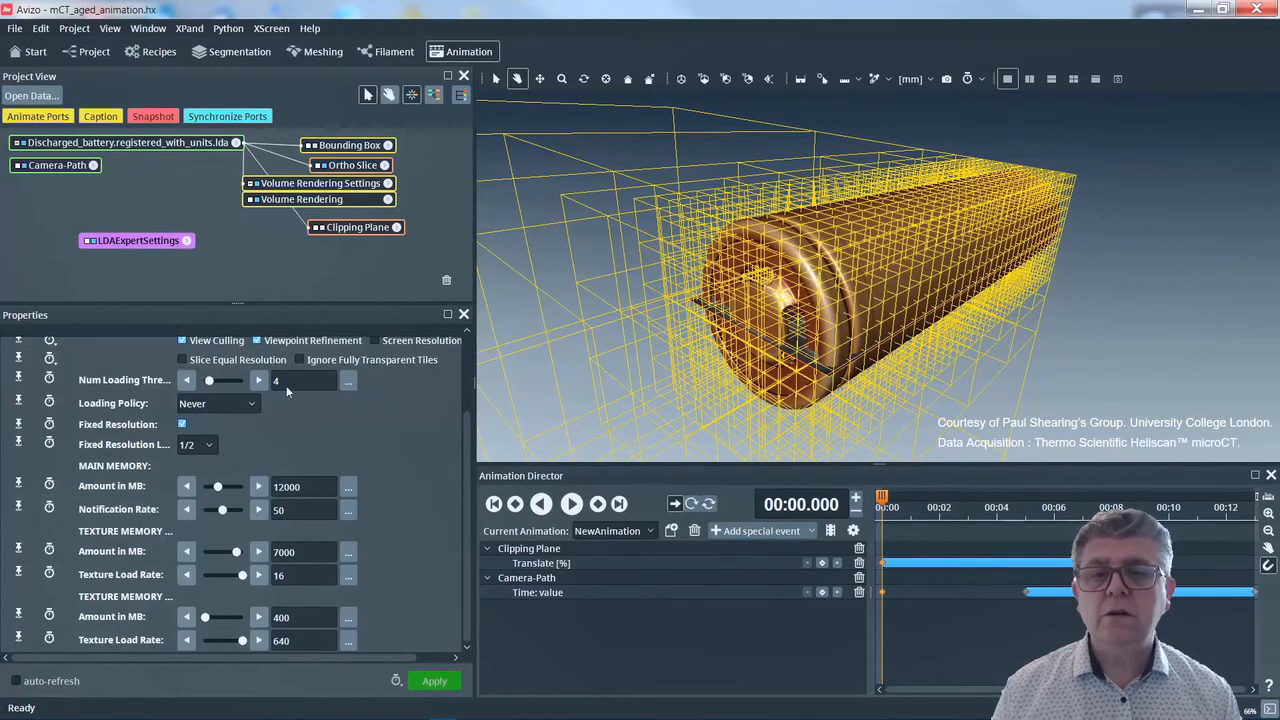
{"action": "left_click", "coordinate": [182, 340]}
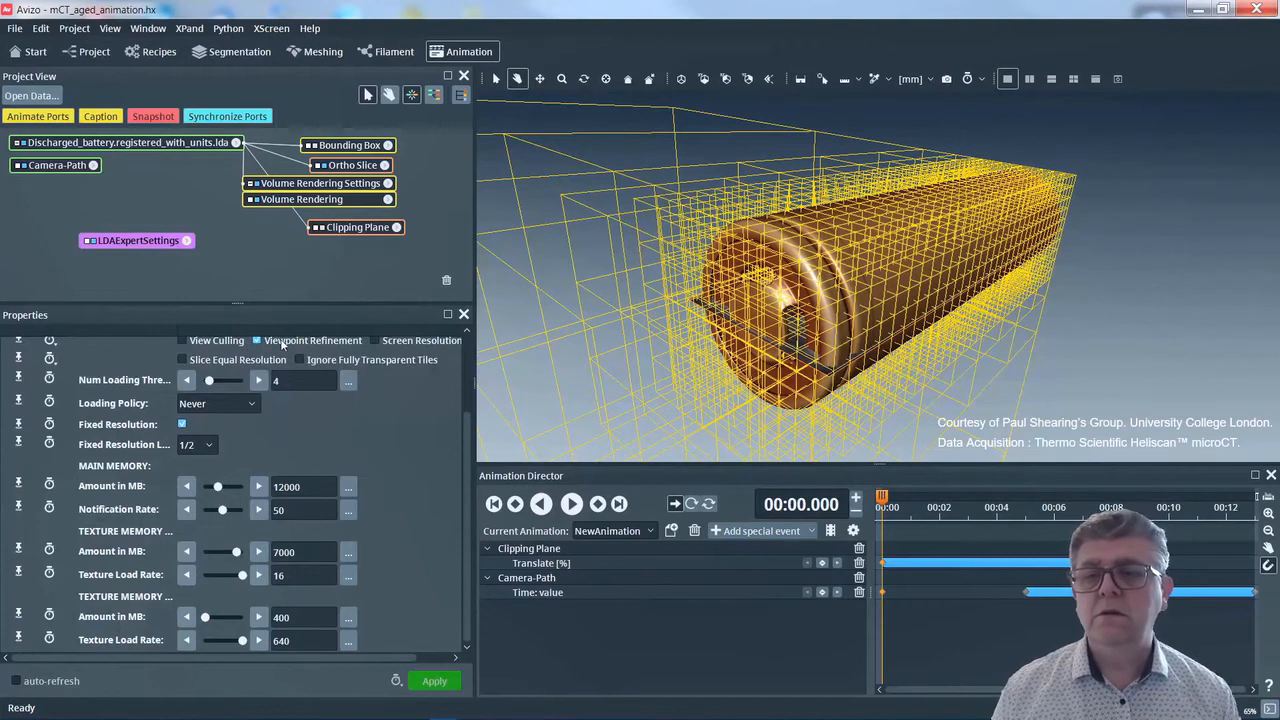
{"action": "left_click", "coordinate": [257, 340]}
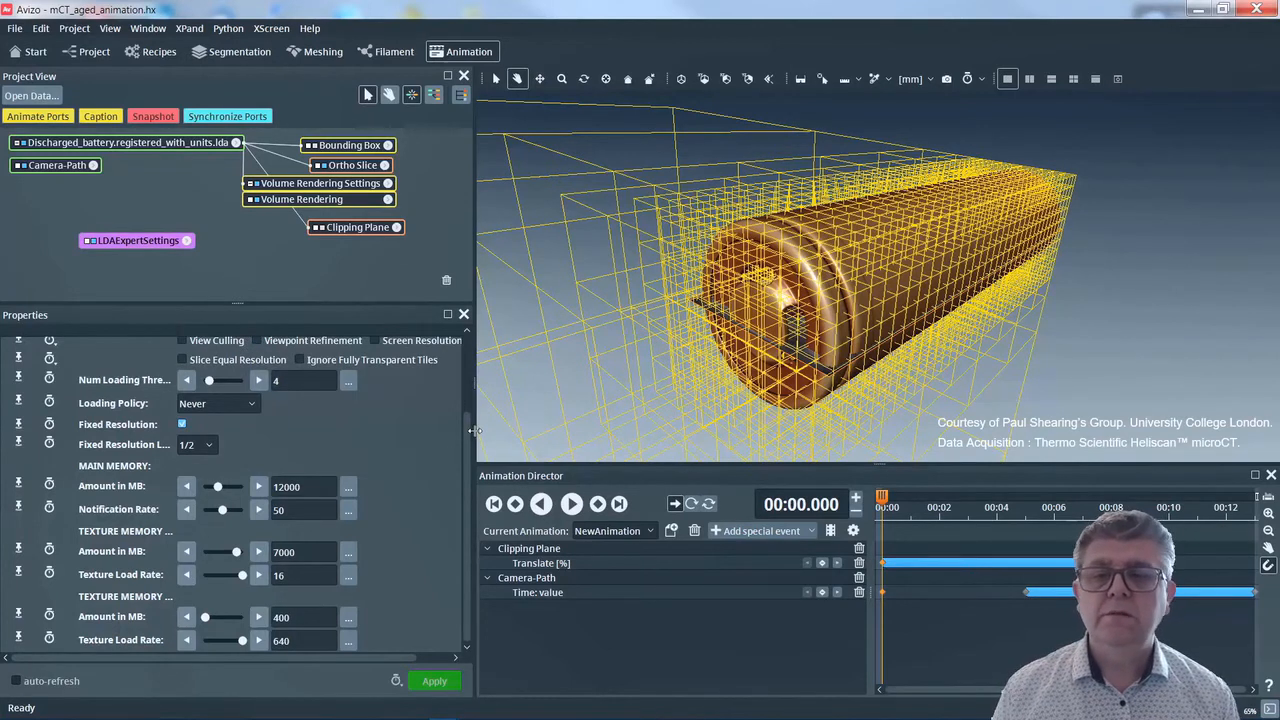
- Hide the Data Front Outline, then inspect the battery rendering and review the LDAExpertSettings values
{"action": "left_click_drag", "start_coordinate": [473, 441], "coordinate": [463, 371]}
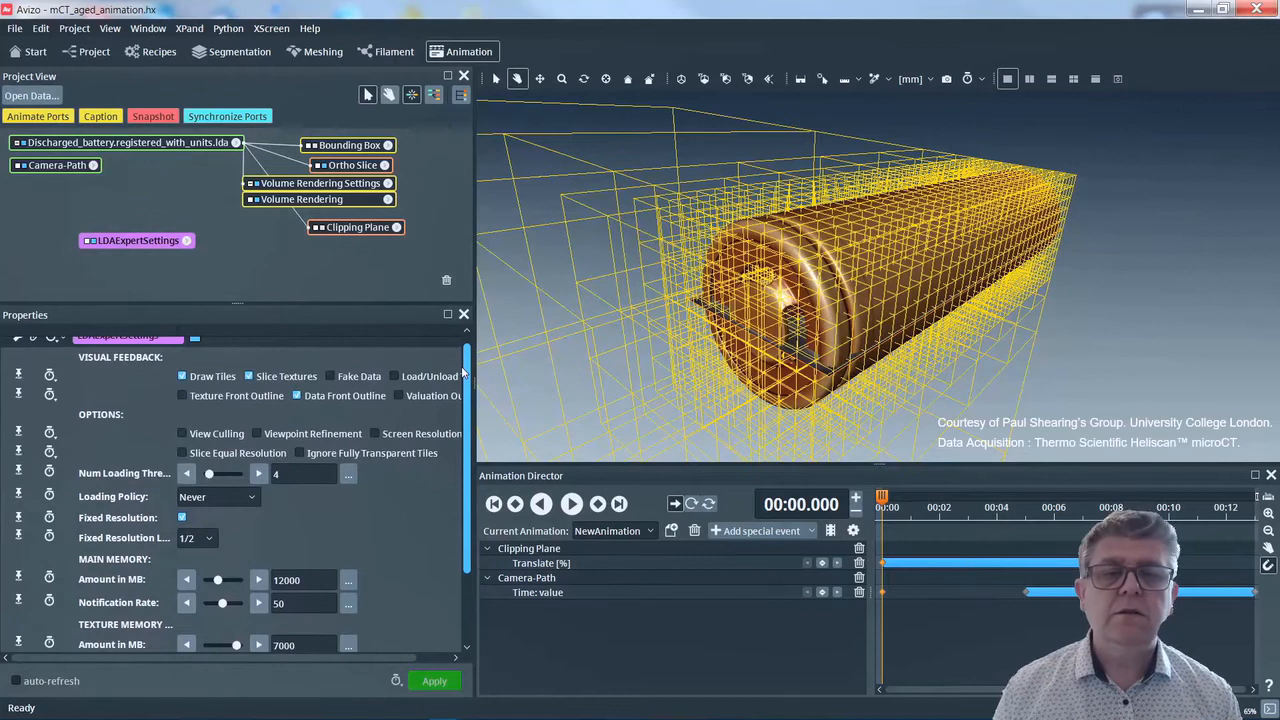
{"action": "left_click", "coordinate": [324, 396]}
{"action": "left_click_drag", "start_coordinate": [804, 316], "coordinate": [851, 296]}
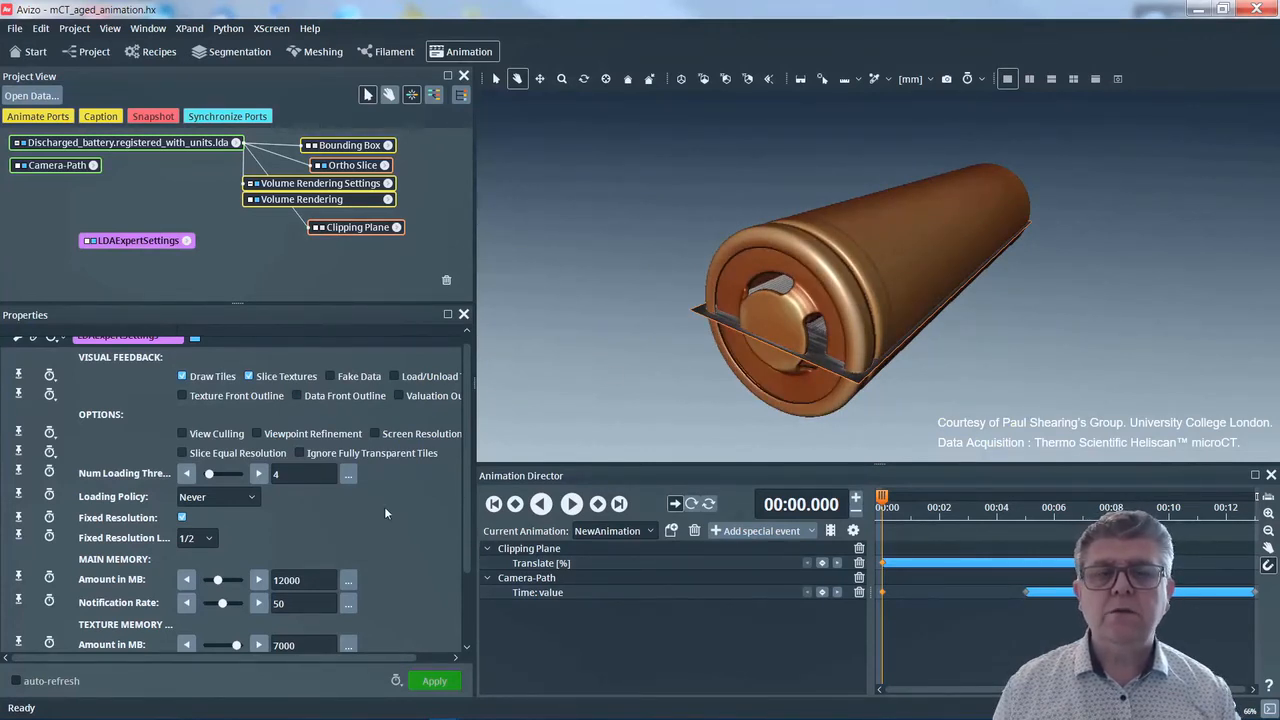
{"action": "scroll", "coordinate": [470, 592], "scroll_direction": "down", "scroll_amount": 1}
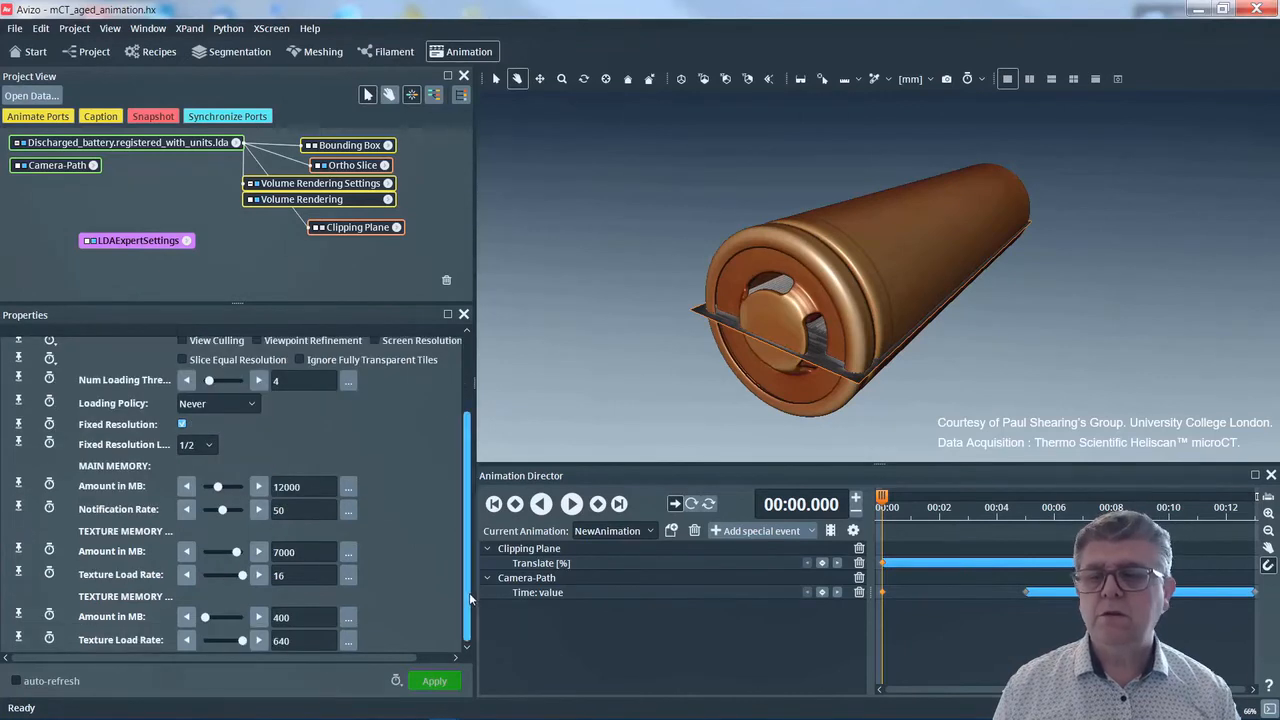
{"action": "scroll", "coordinate": [468, 500], "scroll_direction": "up", "scroll_amount": 1}
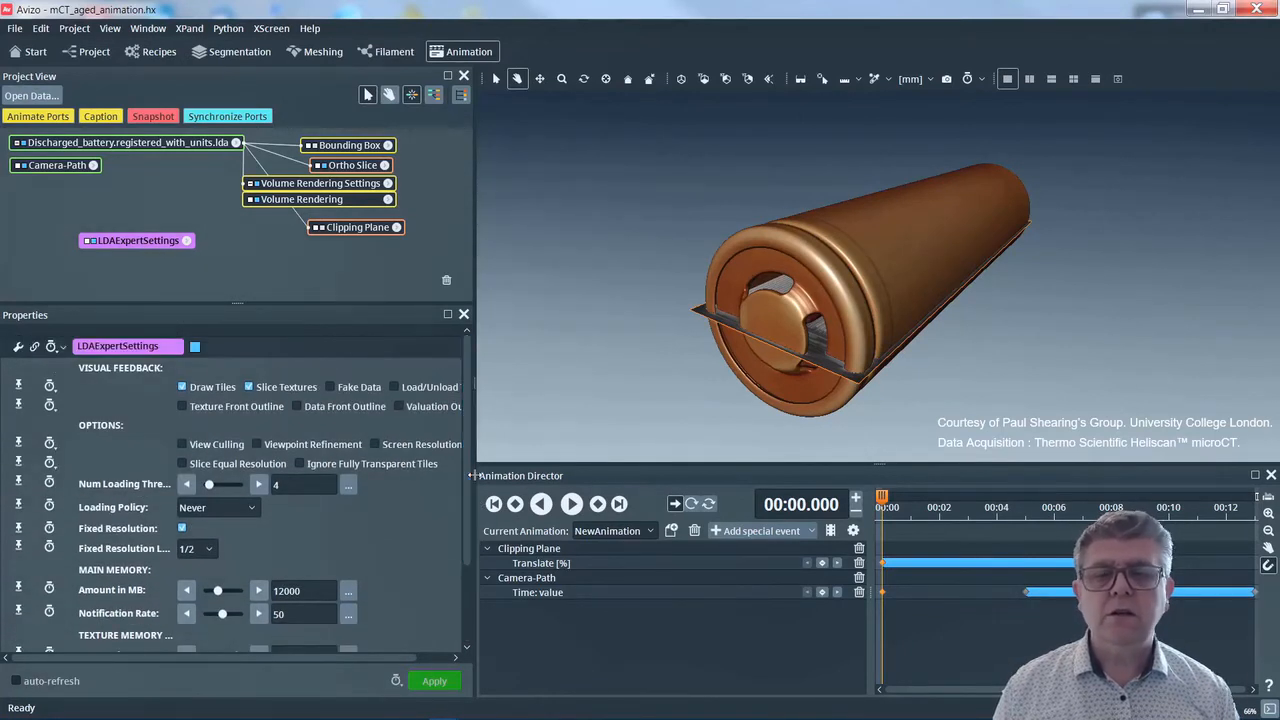
- Reset the Camera-Path time to 0 and open the movie creation settings for NewAnimation
{"action": "left_click", "coordinate": [71, 166]}
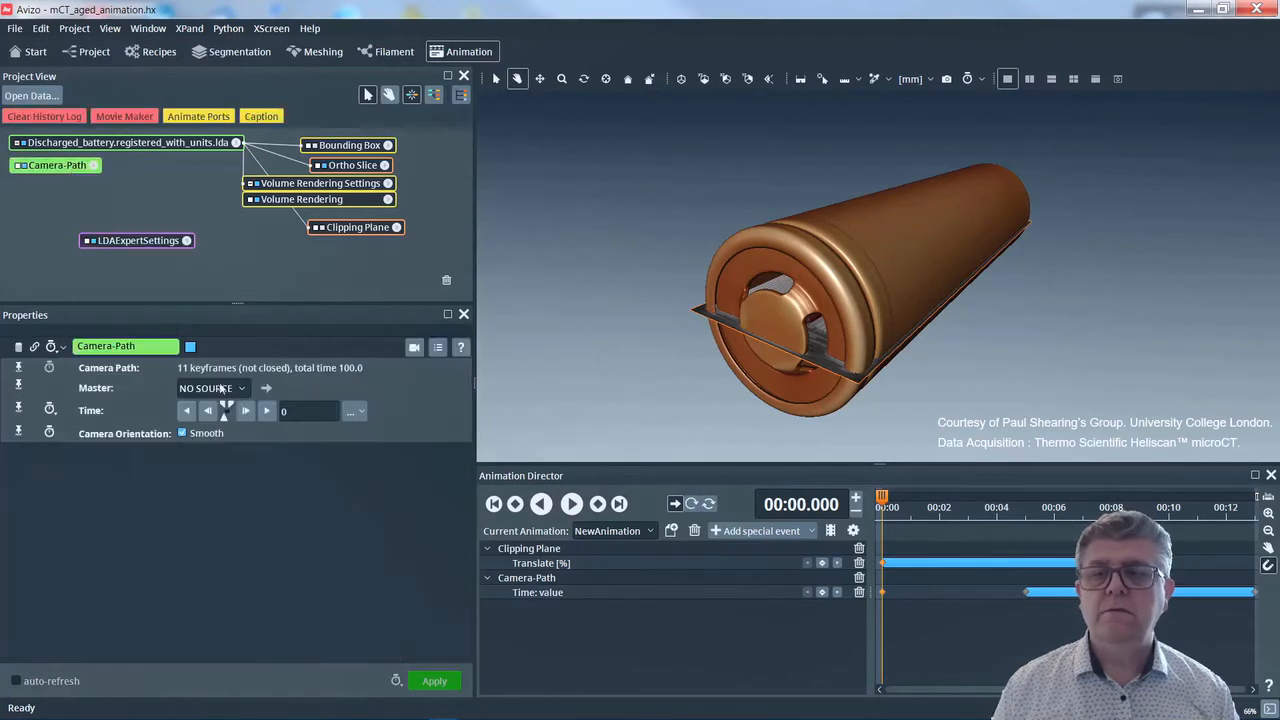
{"action": "double_click", "coordinate": [301, 411]}
{"action": "type", "text": "0"}
{"action": "key", "text": "Return"}
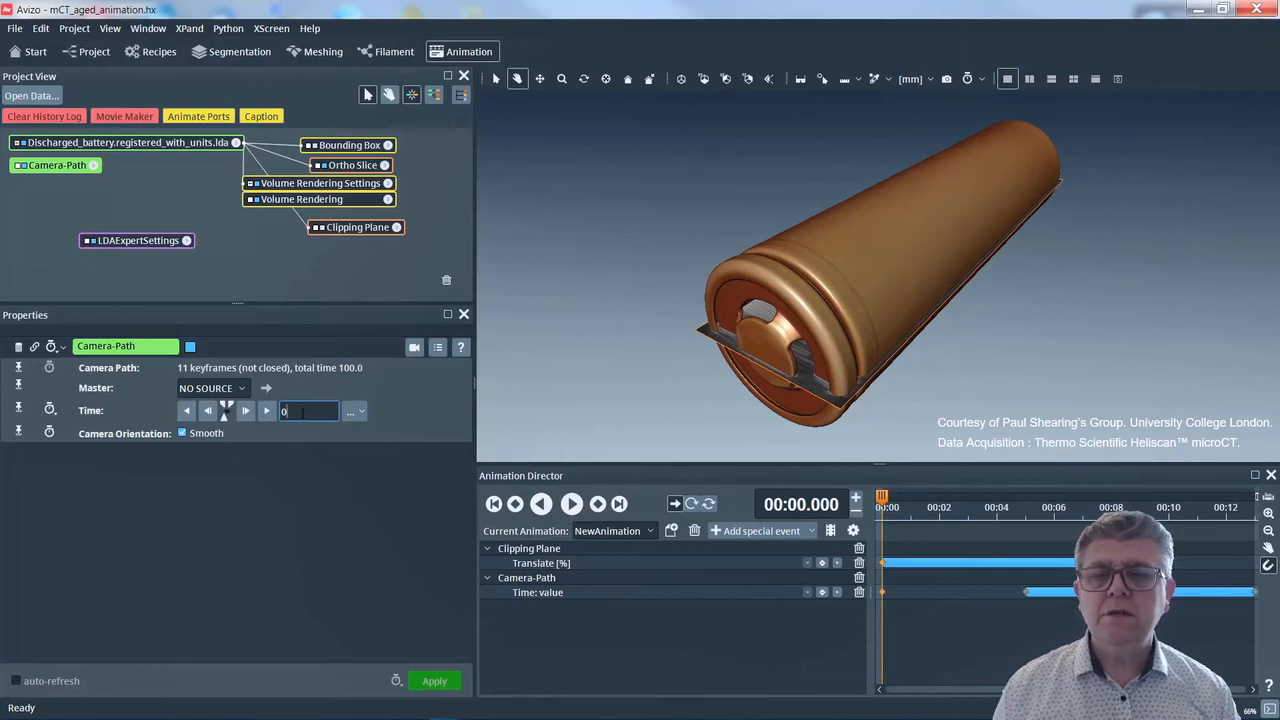
{"action": "left_click", "coordinate": [831, 530]}
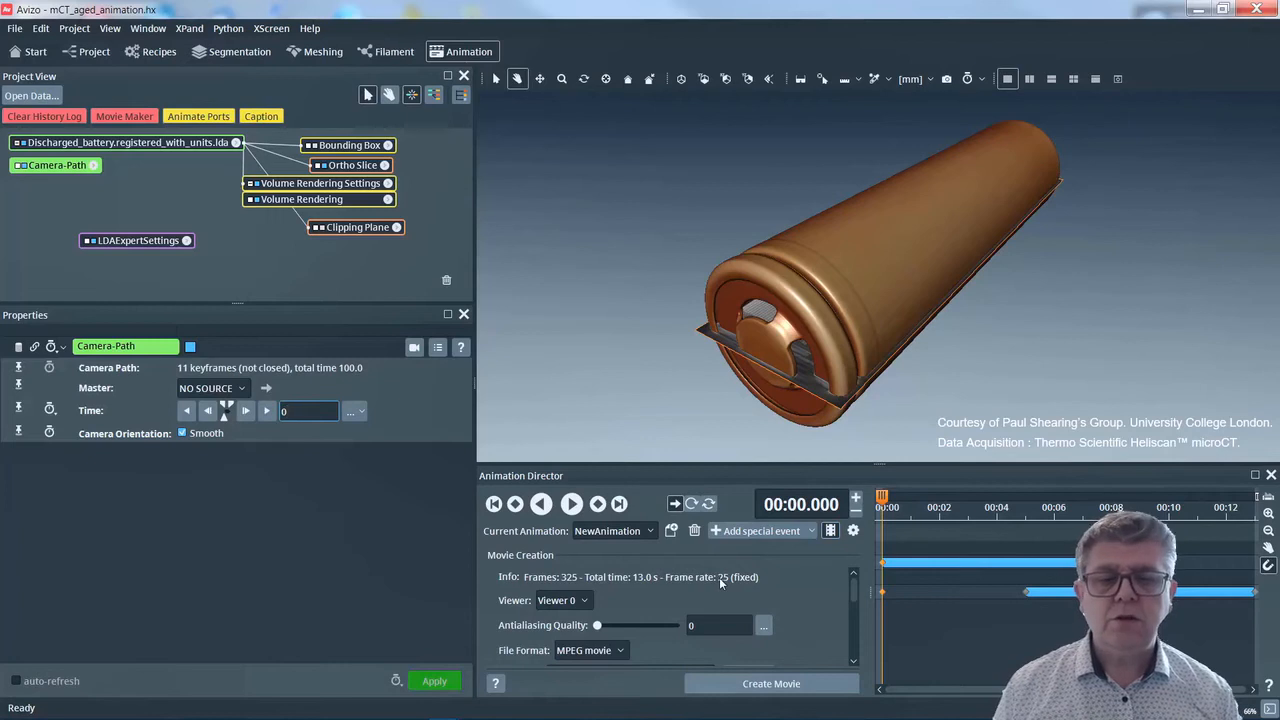
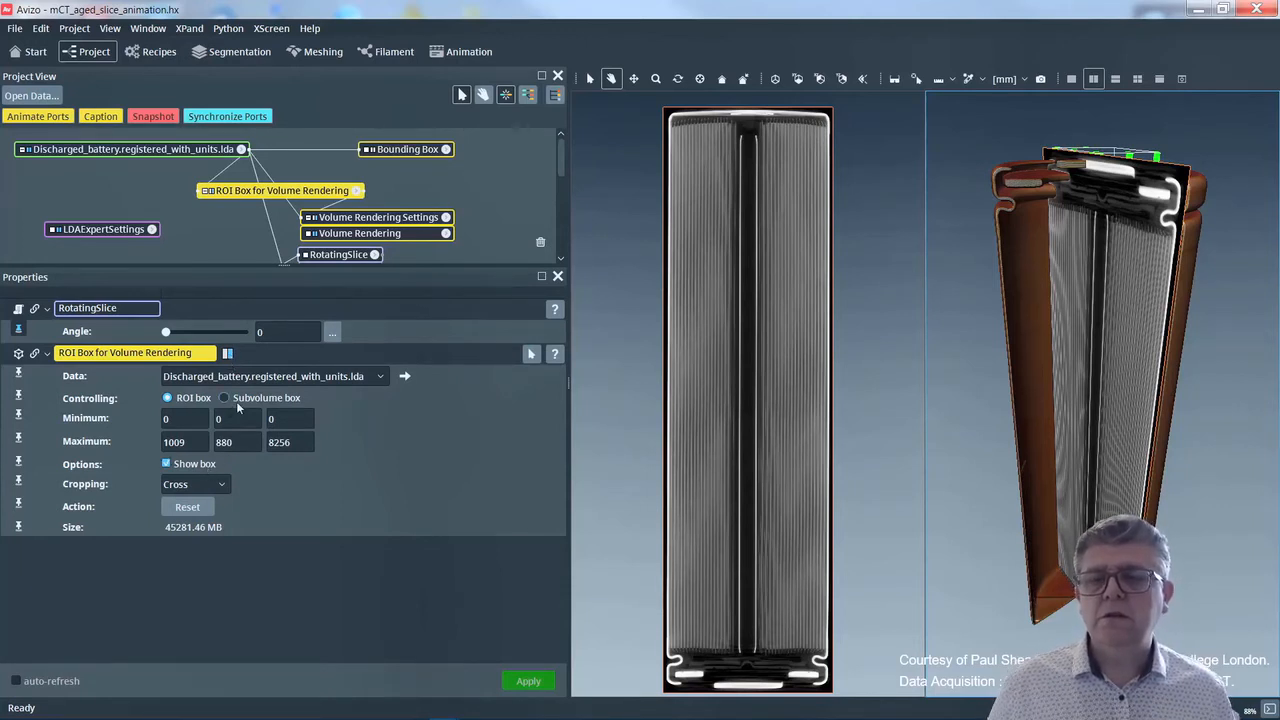
- Keep the ROI box's Cropping on Cross and resize the box to minimum 144, 0, 0 and maximum 937, 972, 8256
{"action": "left_click_drag", "start_coordinate": [1112, 207], "coordinate": [1108, 318]}
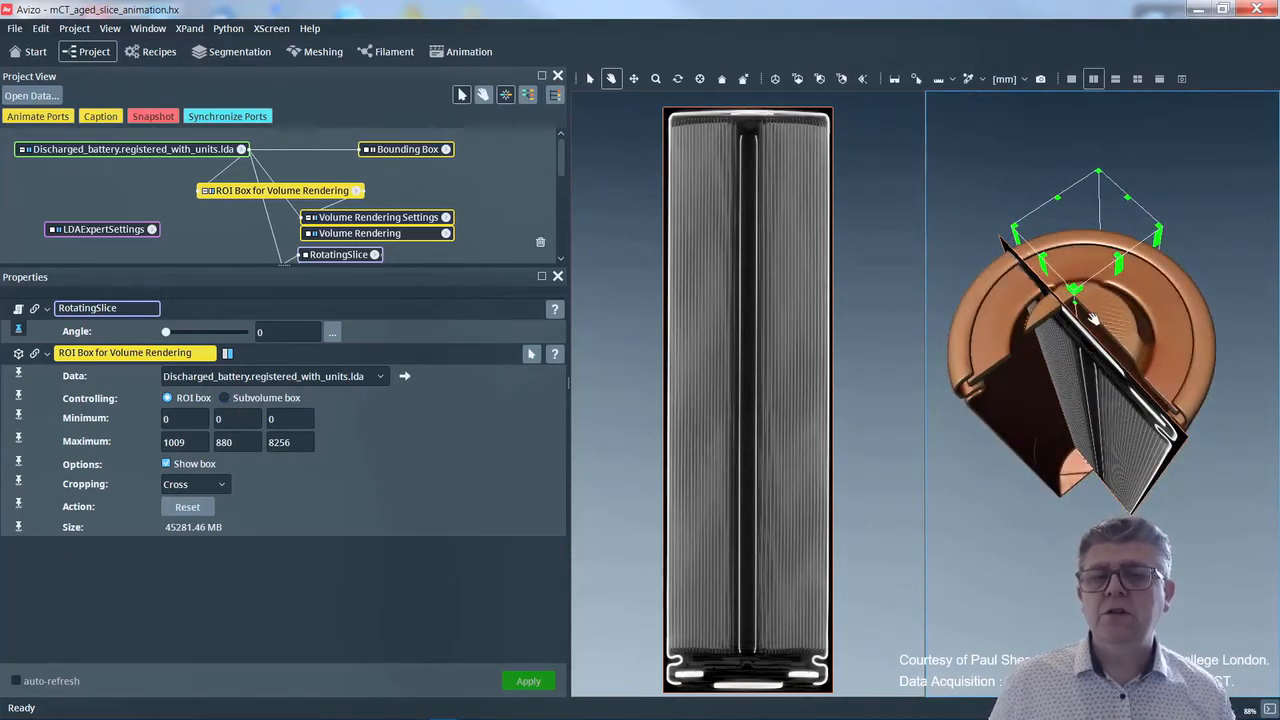
{"action": "key", "text": "Escape"}
{"action": "left_click", "coordinate": [181, 489]}
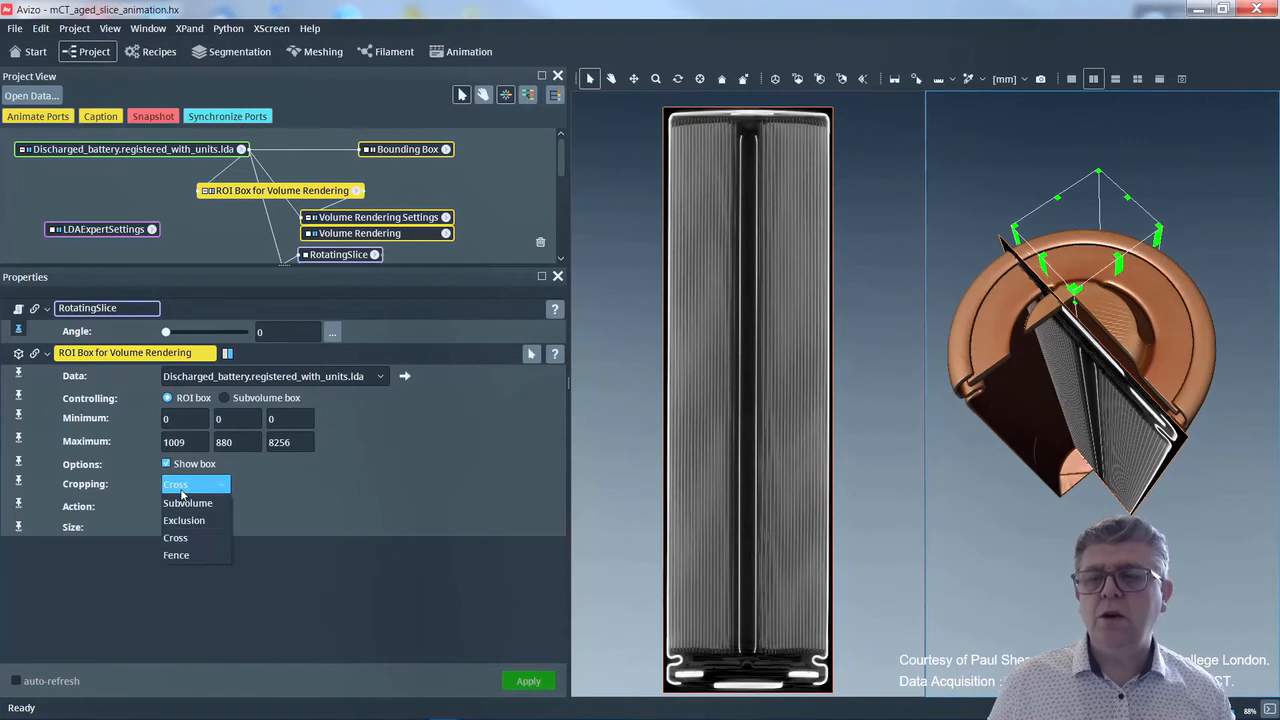
{"action": "left_click", "coordinate": [184, 489]}
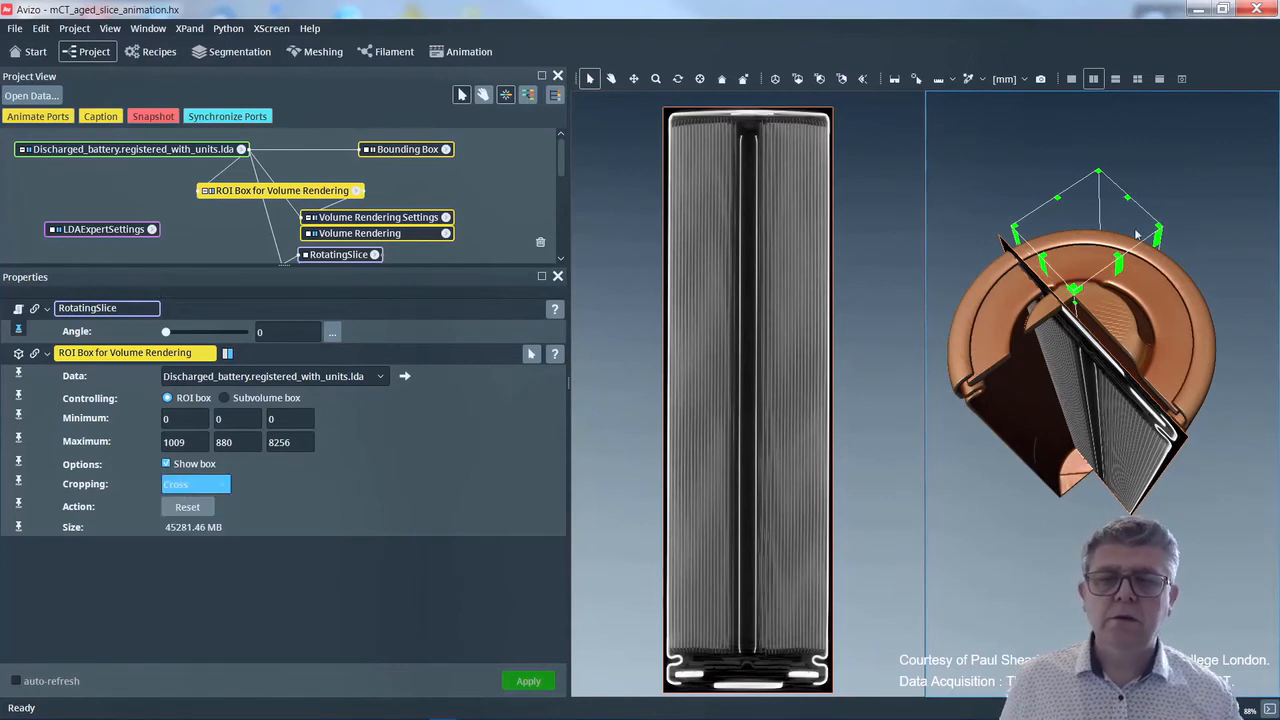
{"action": "left_click_drag", "start_coordinate": [1115, 230], "coordinate": [1088, 249]}
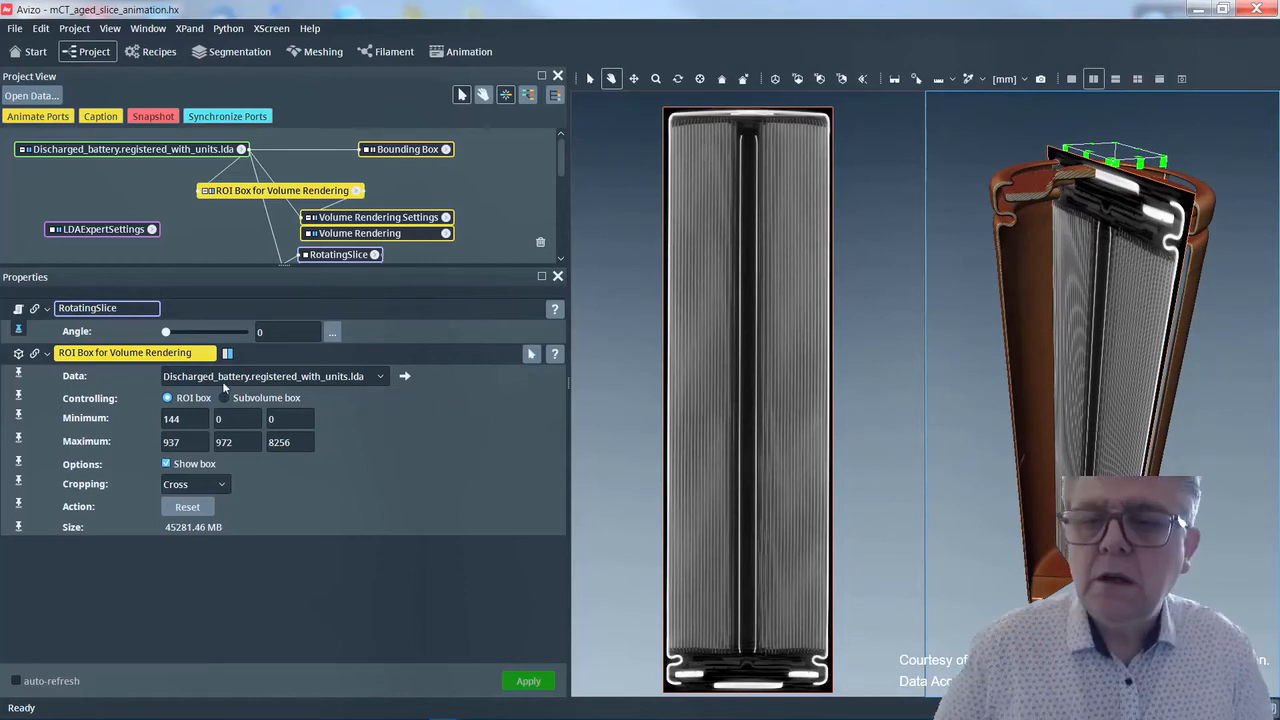
- Sweep the RotatingSlice angle to about 260 and back through about 67 to 0 to preview the slice rotation
{"action": "left_click_drag", "start_coordinate": [167, 335], "coordinate": [227, 330]}
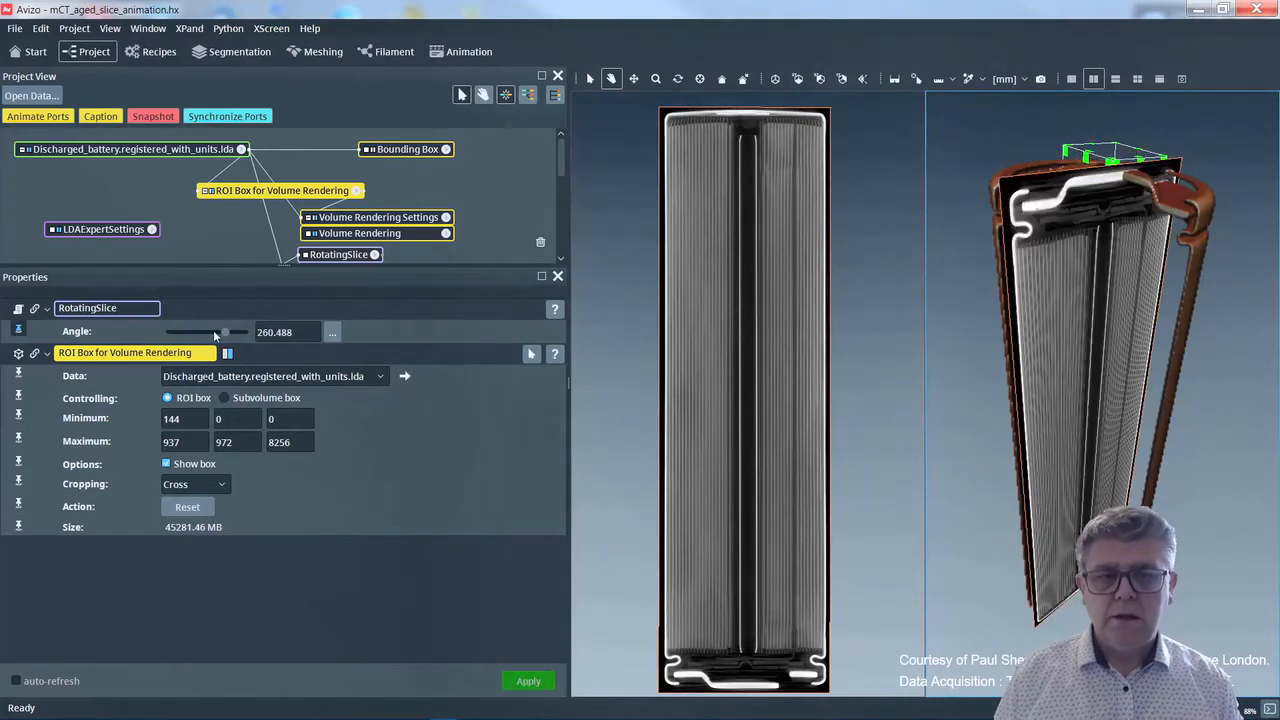
{"action": "left_click", "coordinate": [193, 329]}
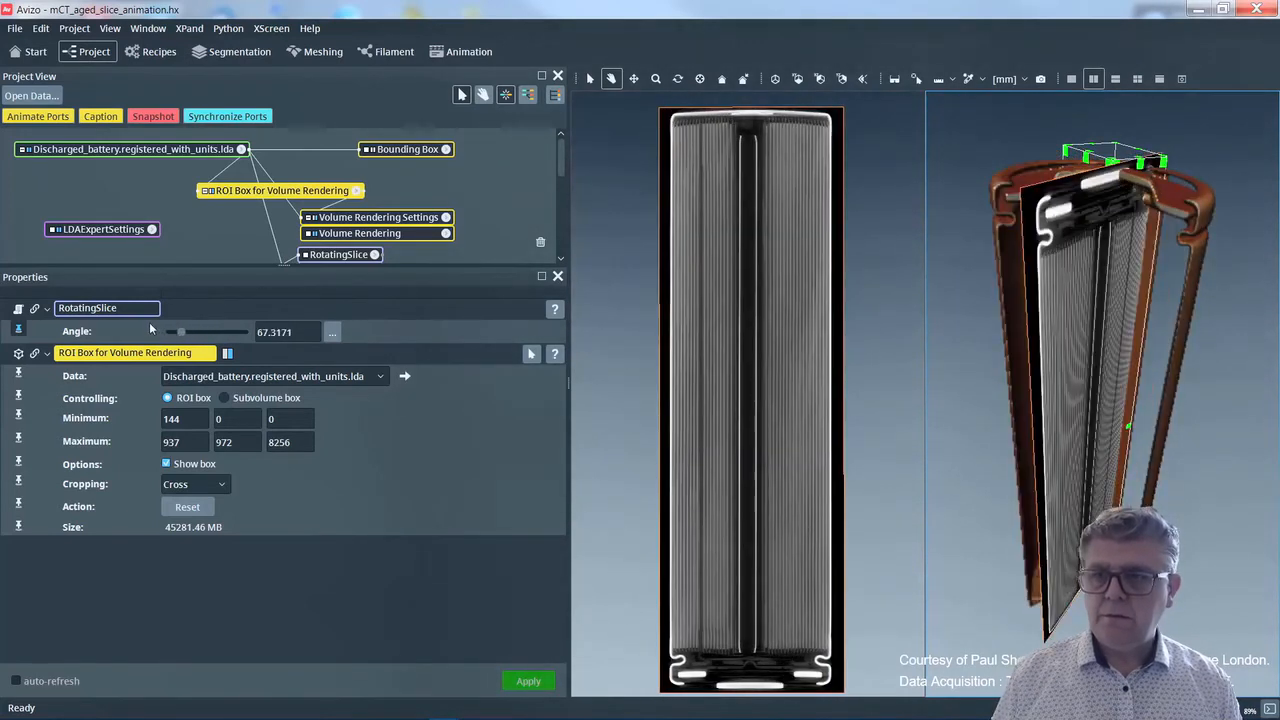
{"action": "left_click", "coordinate": [150, 325]}
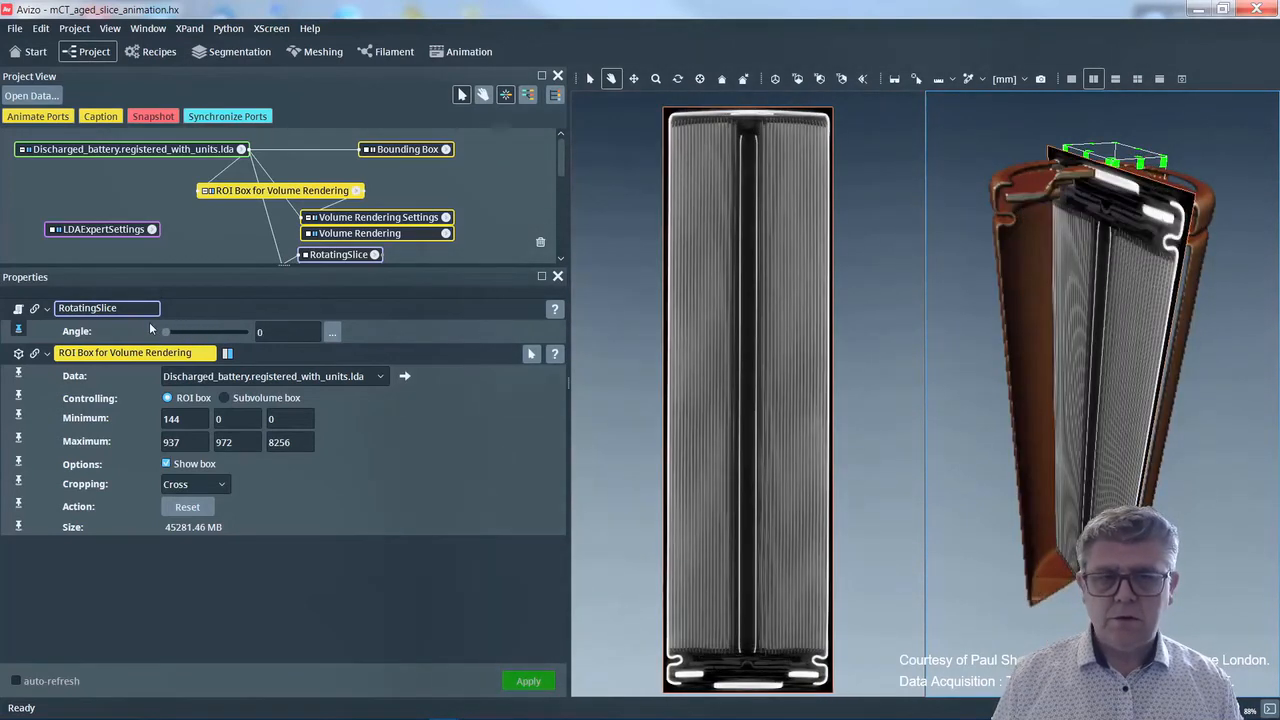
- Display the Data Front Outline for the sliced battery, examine the loaded tiles in both viewers, and hide the outline again
{"action": "left_click", "coordinate": [125, 233]}
{"action": "left_click", "coordinate": [295, 413]}
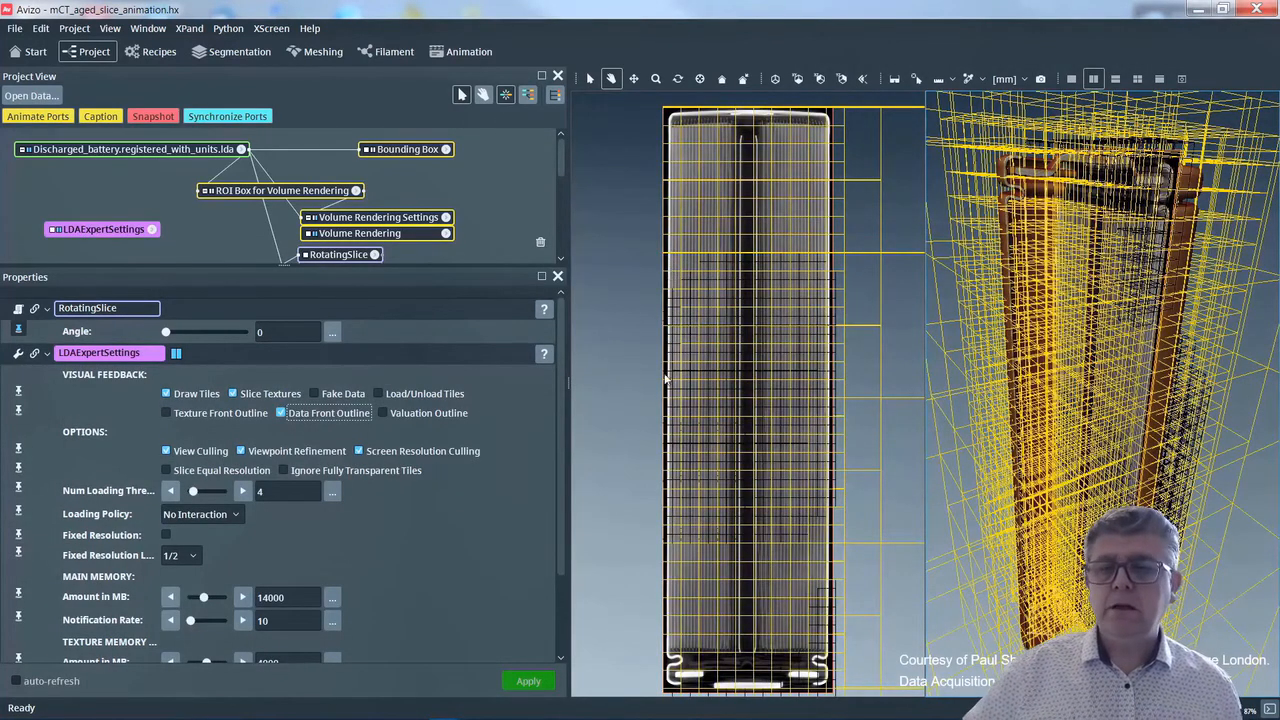
{"action": "left_click_drag", "start_coordinate": [1063, 250], "coordinate": [1068, 392]}
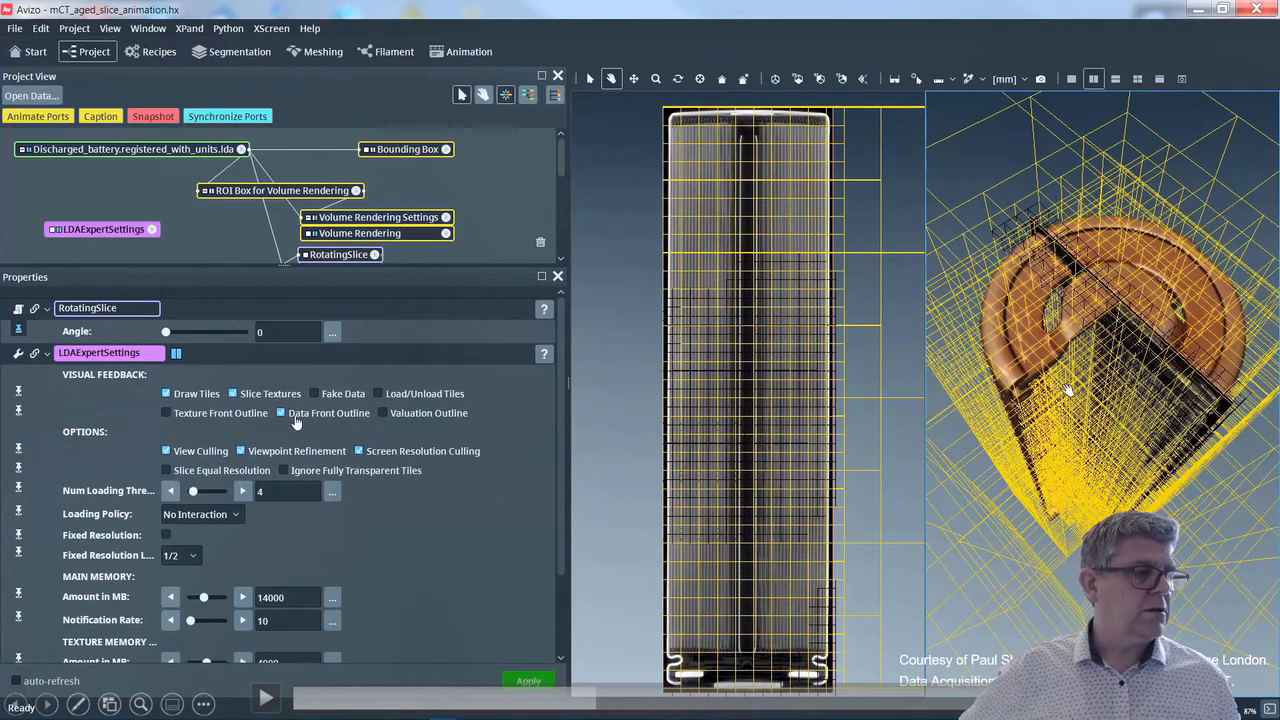
{"action": "key", "text": "alt+p"}
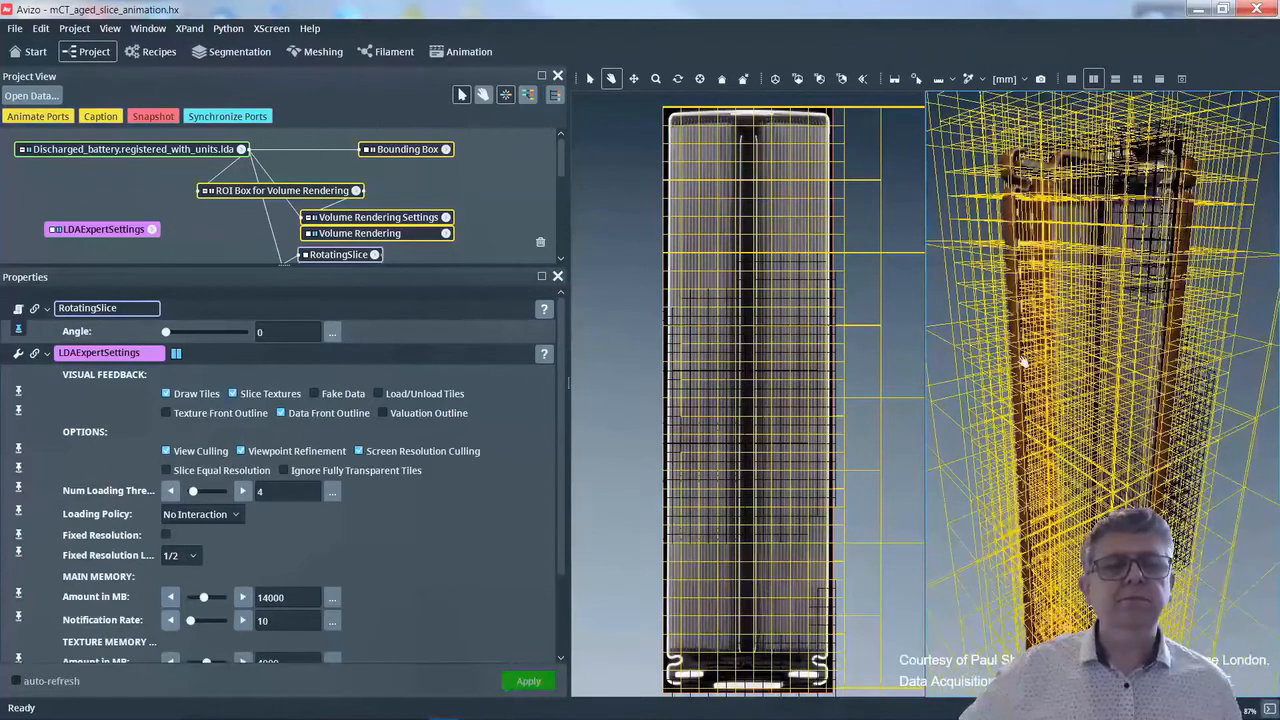
{"action": "left_click", "coordinate": [298, 415]}
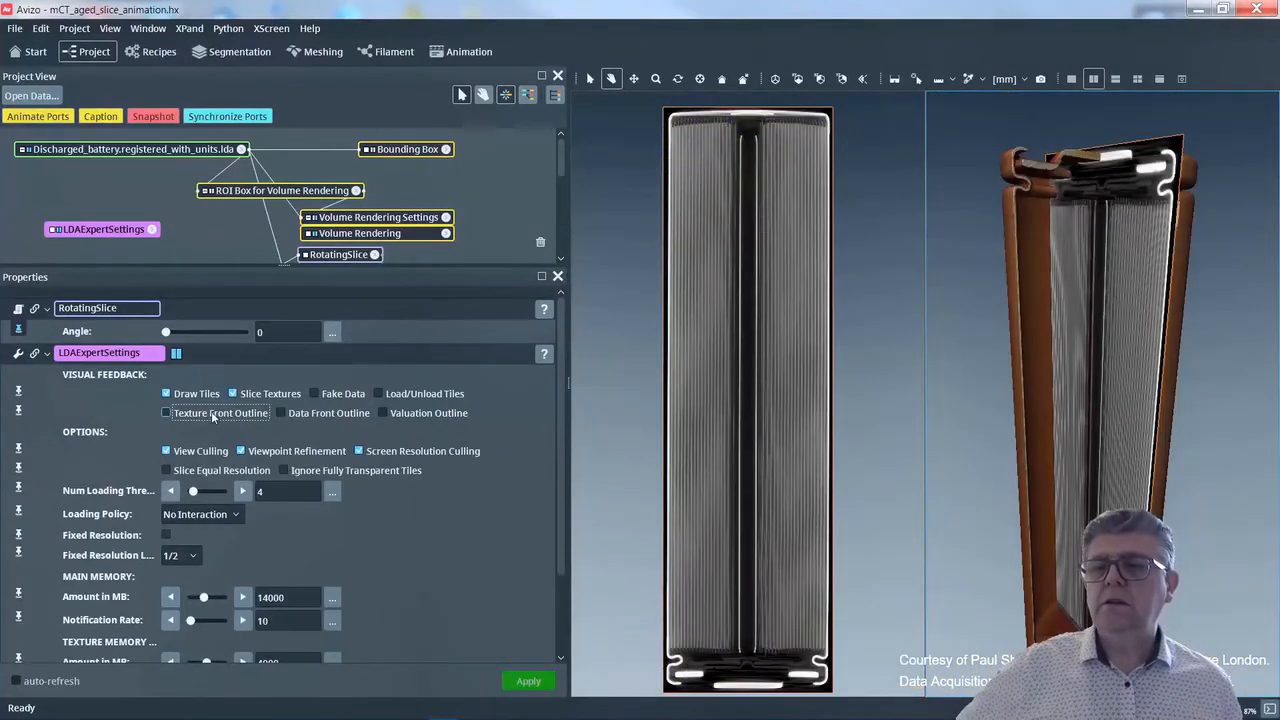
- Disable View Culling and Viewpoint Refinement in the LDA expert settings and tilt the 3D battery view to check the rendering
{"action": "left_click", "coordinate": [206, 451]}
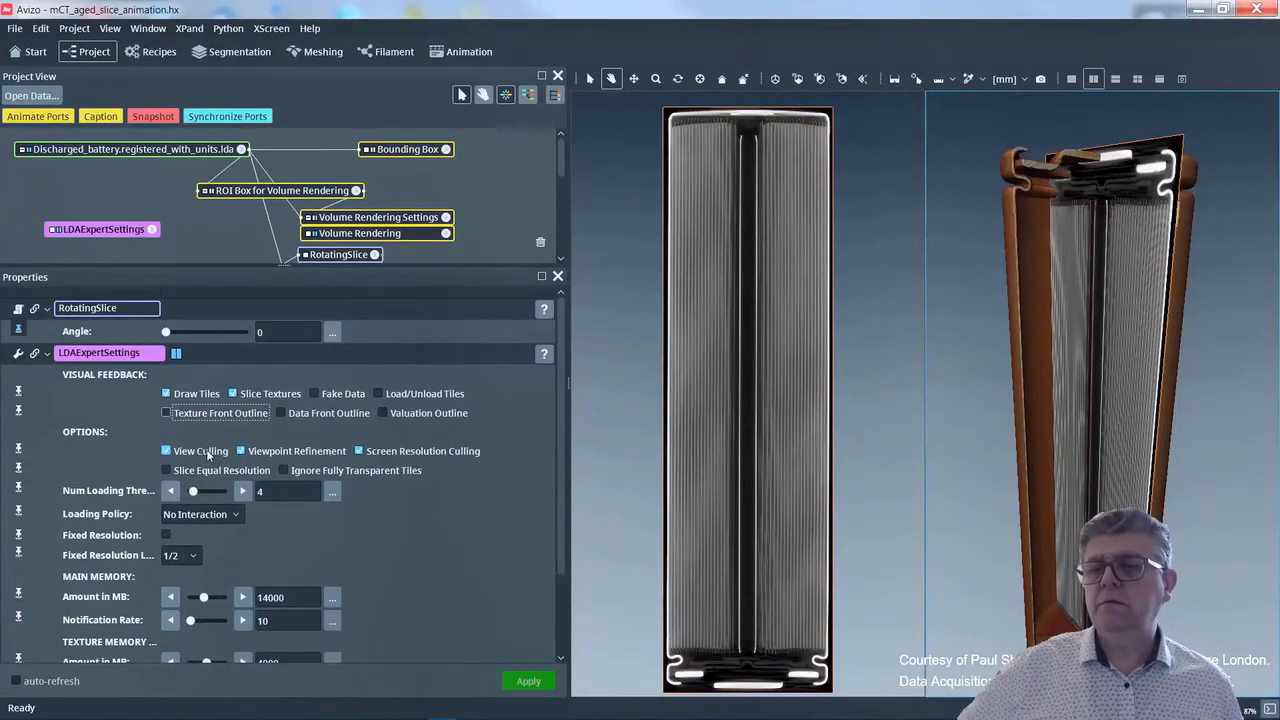
{"action": "left_click", "coordinate": [265, 455]}
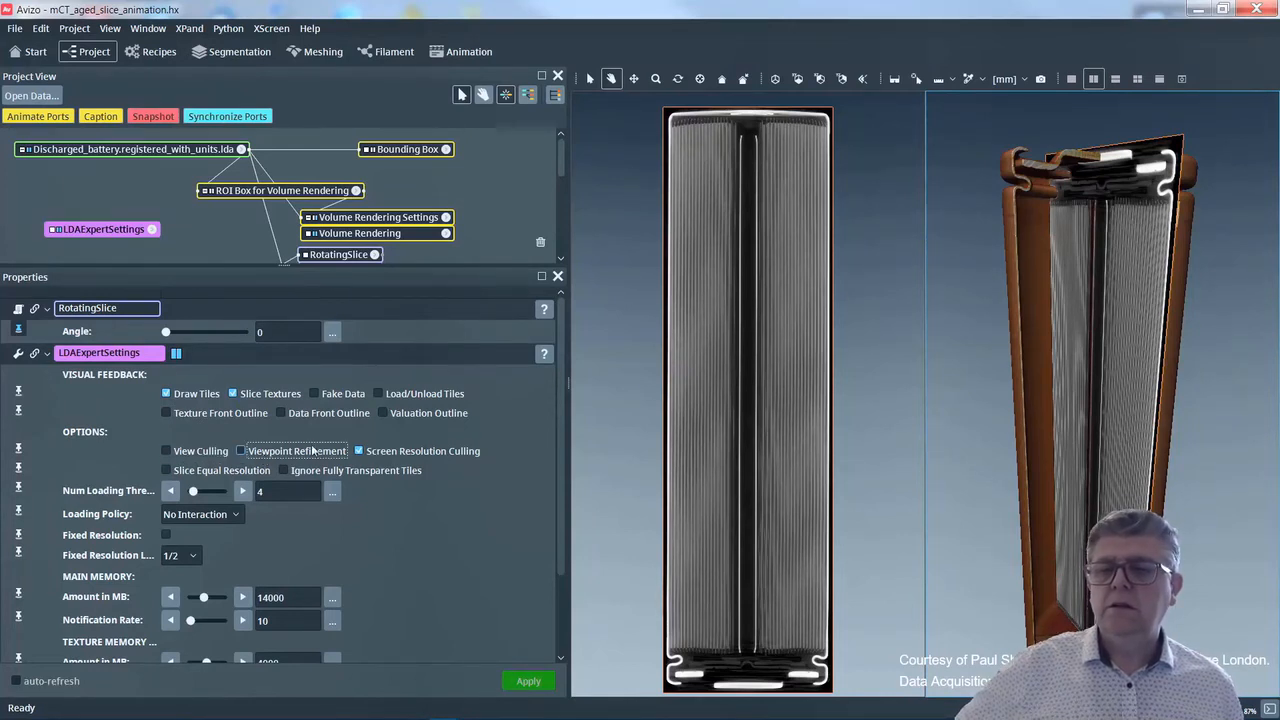
{"action": "left_click_drag", "start_coordinate": [1110, 300], "coordinate": [1109, 368]}
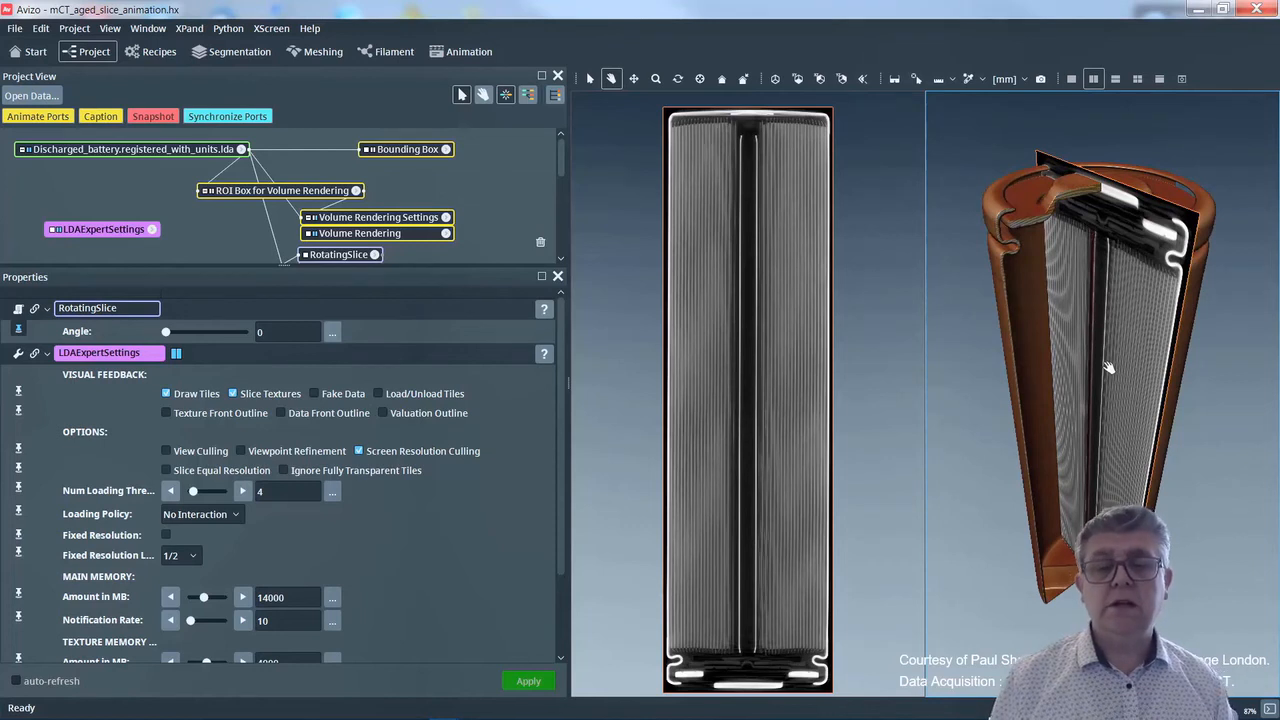
- Set the number of LDA loading threads to 7 and the Loading Policy to Always
{"action": "left_click", "coordinate": [238, 514]}
{"action": "double_click", "coordinate": [260, 491]}
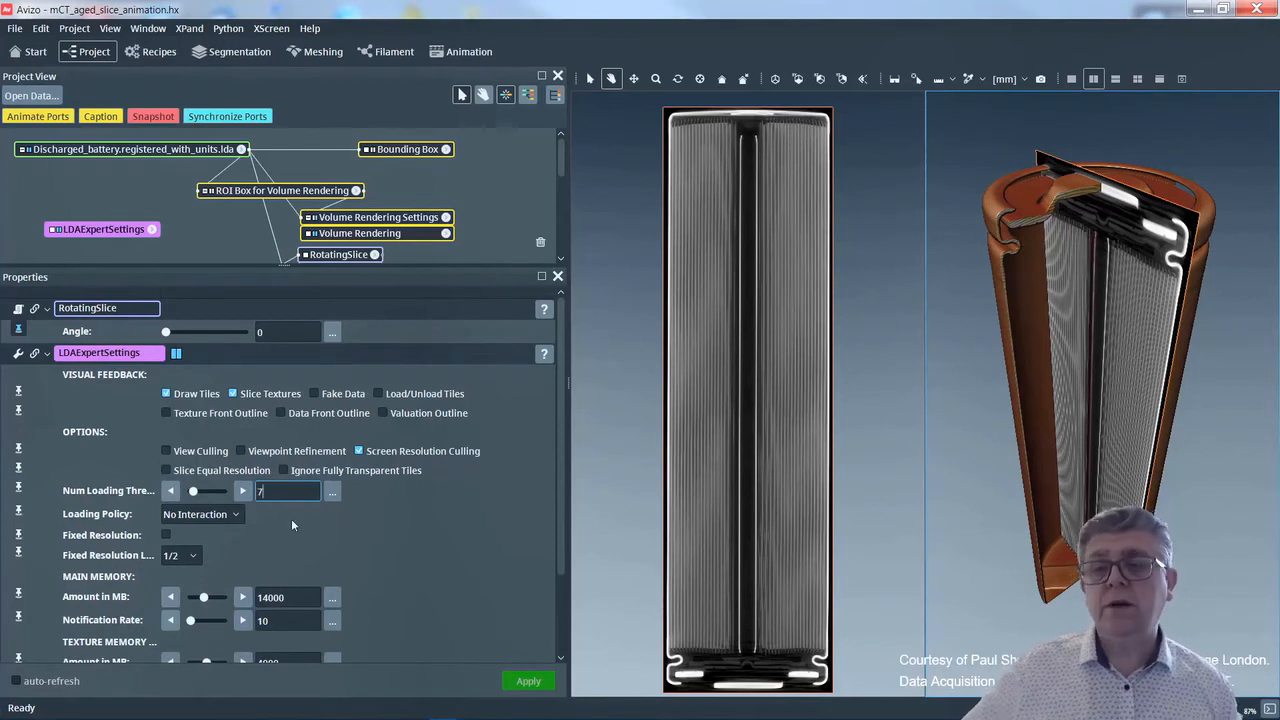
{"action": "key", "text": "Return"}
{"action": "left_click", "coordinate": [219, 514]}
{"action": "left_click", "coordinate": [180, 537]}
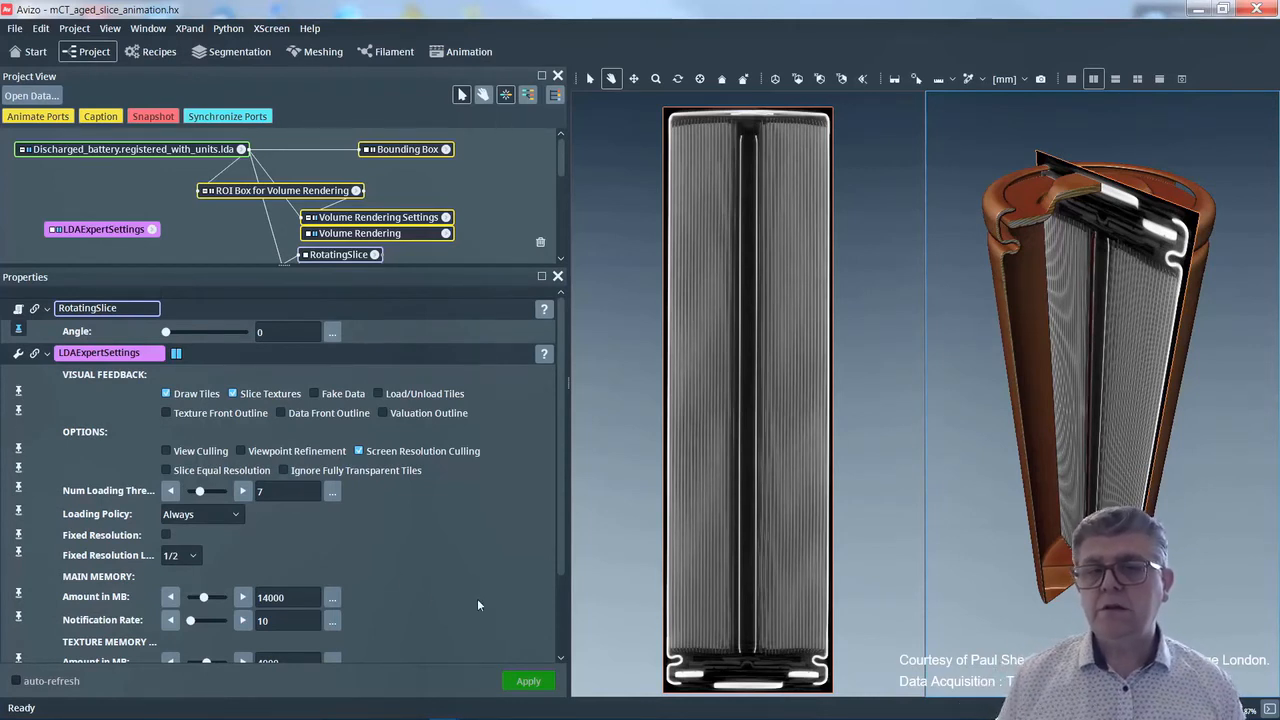
- Set the LDA main memory amount to 16000 MB and select the slice texture memory amount for editing
{"action": "scroll", "coordinate": [561, 605], "scroll_direction": "down", "scroll_amount": 2}
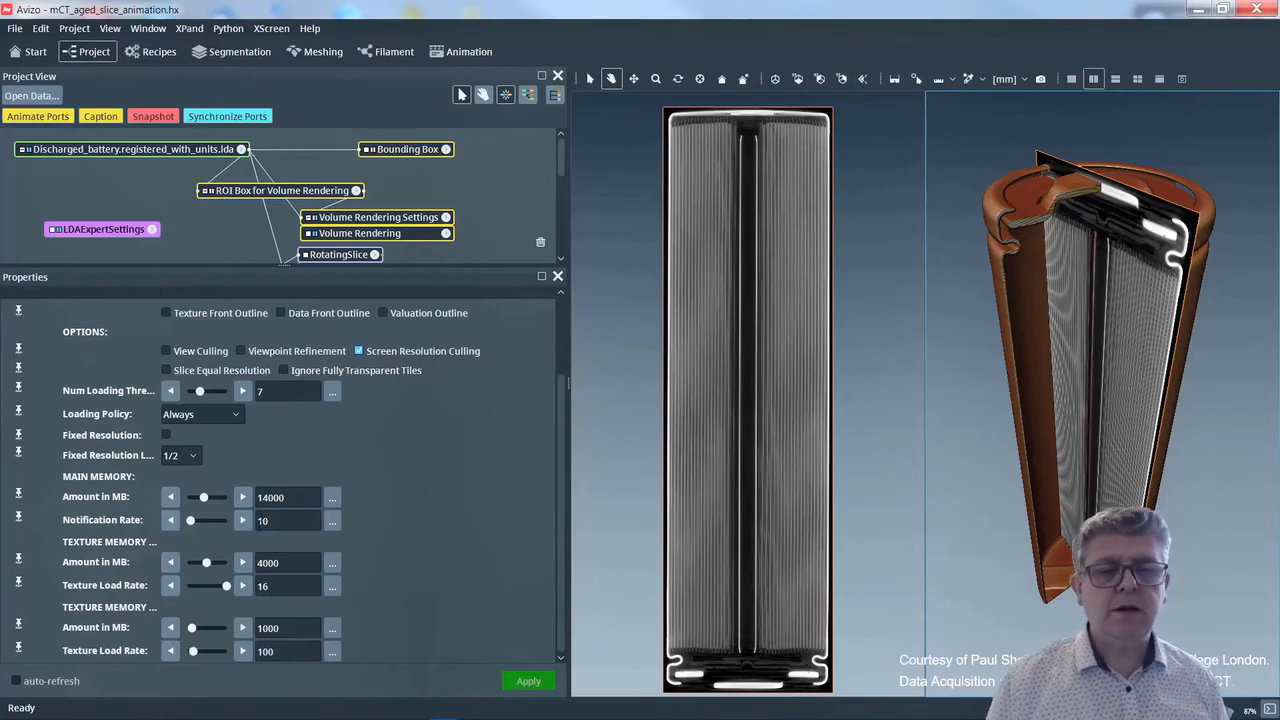
{"action": "left_click", "coordinate": [270, 497]}
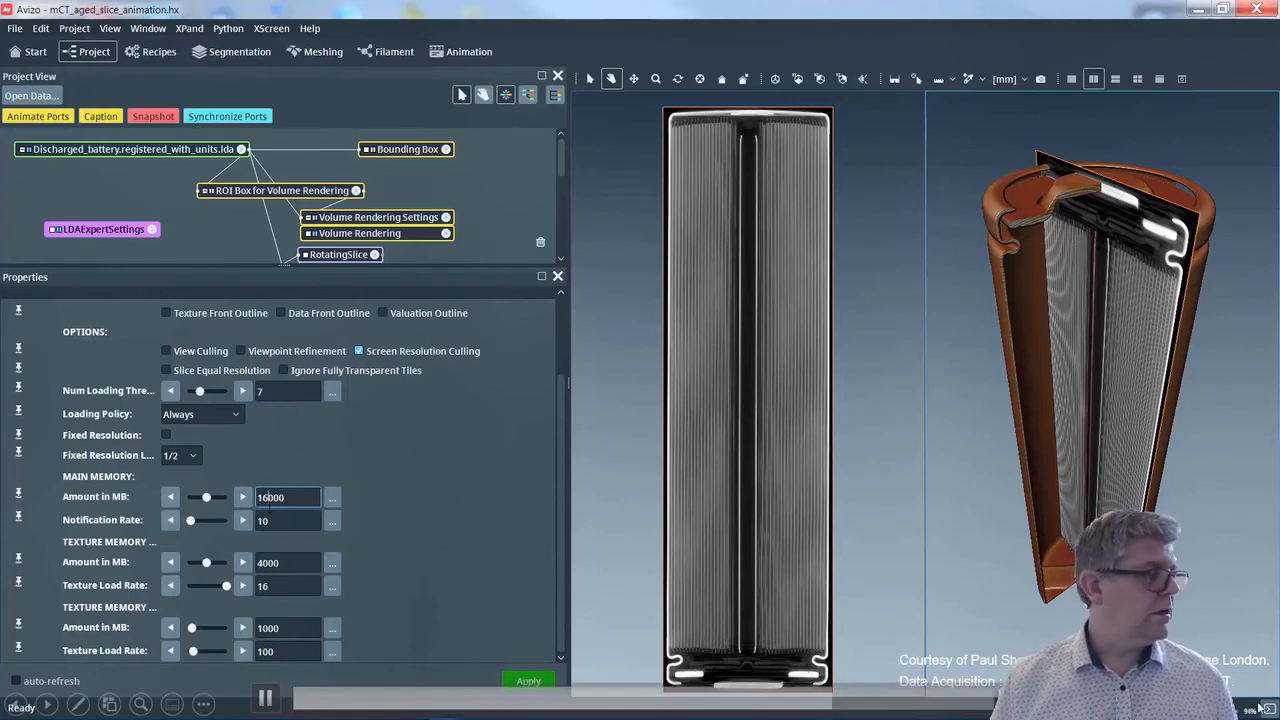
{"action": "double_click", "coordinate": [269, 628]}
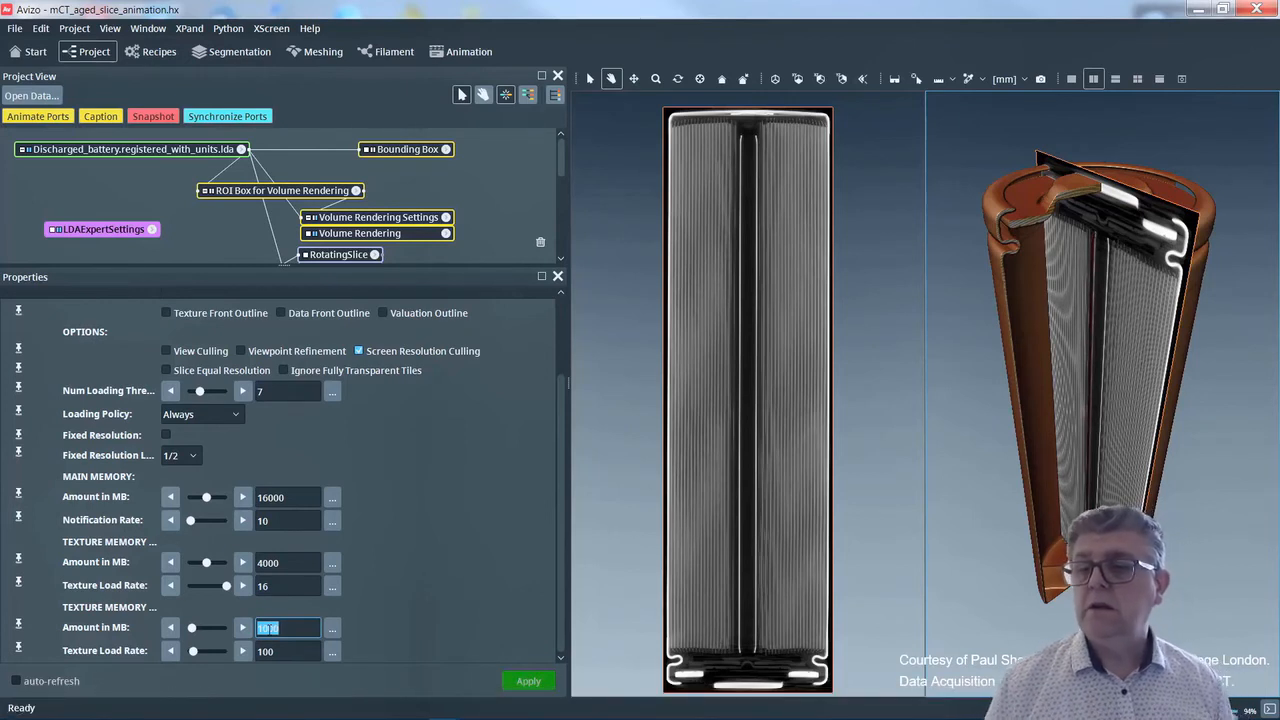
- Open the LDA preferences, review the memory amounts, loading priority and culling options, and accept them
{"action": "left_click", "coordinate": [40, 28]}
{"action": "left_click", "coordinate": [86, 141]}
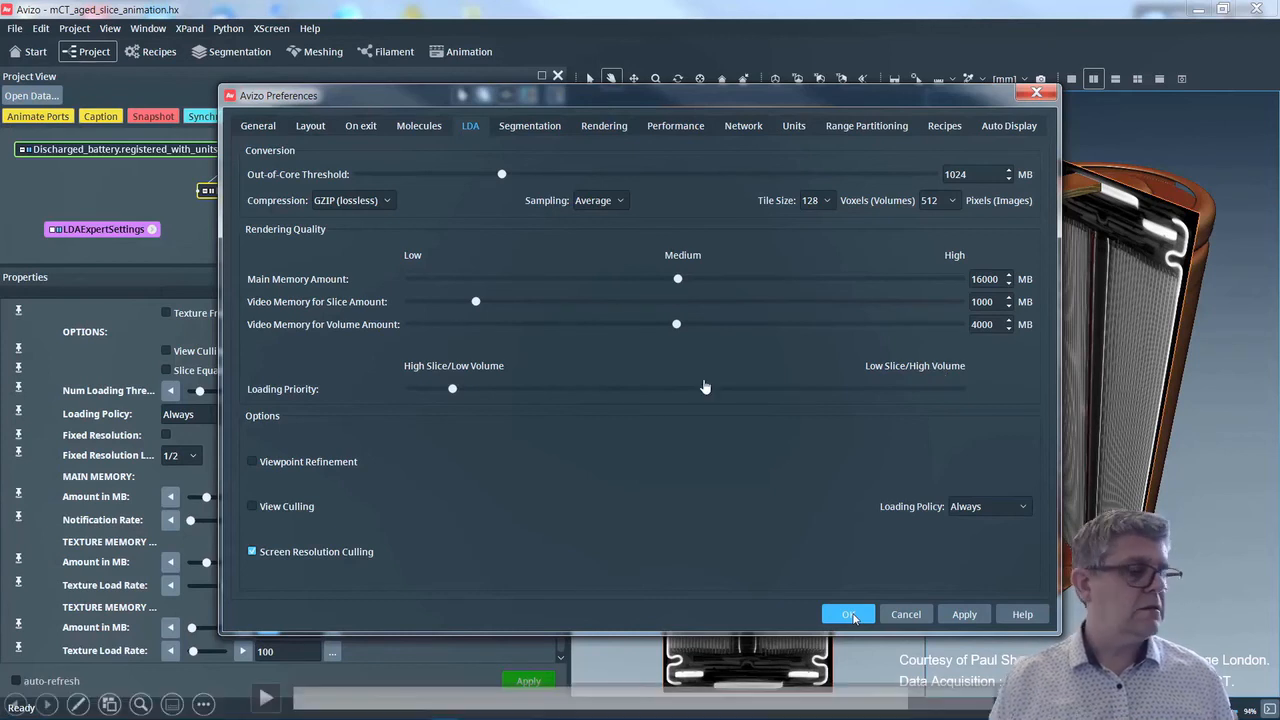
{"action": "left_click", "coordinate": [849, 614]}
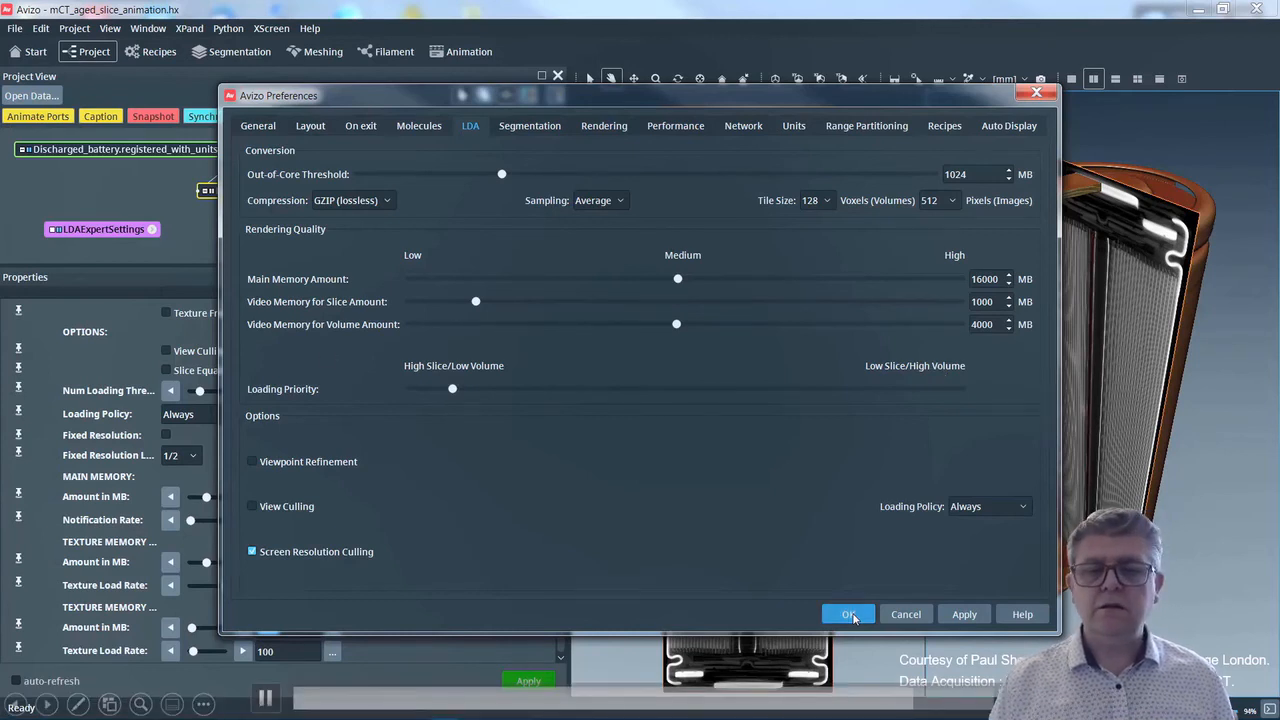
- Switch to the Animation workspace and dock the Animation Director below the viewers
{"action": "left_click", "coordinate": [462, 52]}
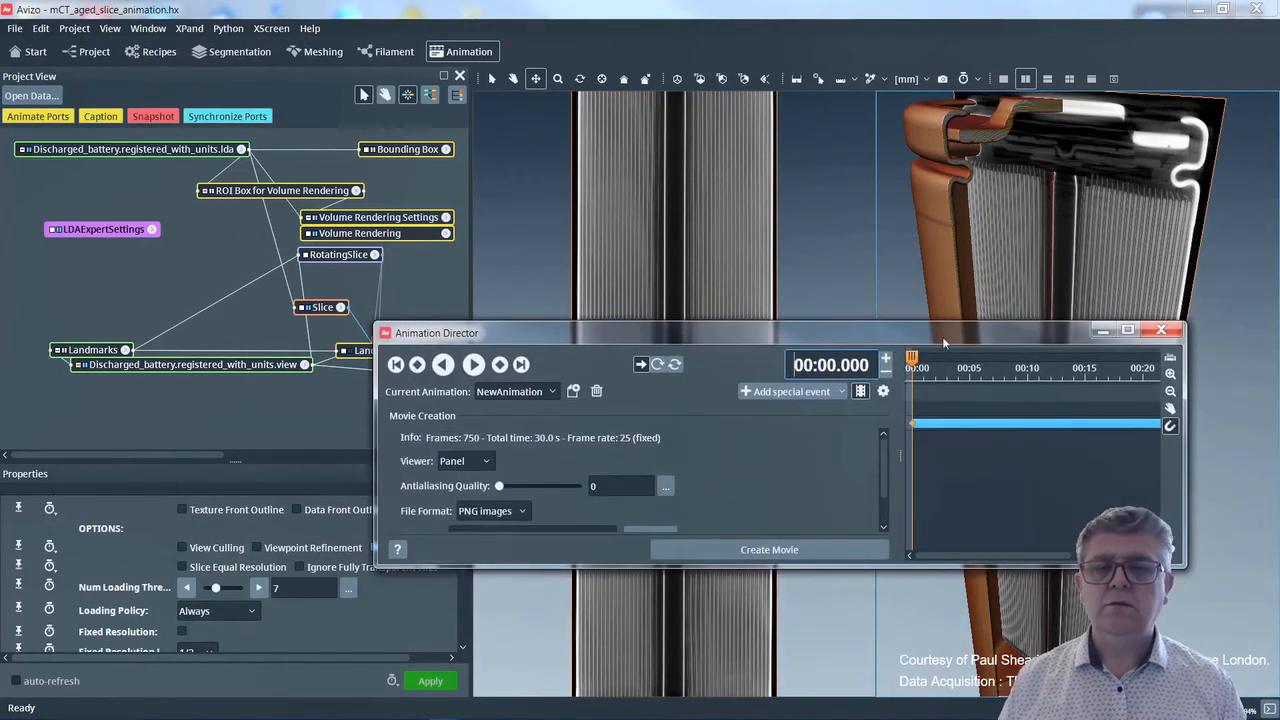
{"action": "left_click_drag", "start_coordinate": [969, 423], "coordinate": [999, 682]}
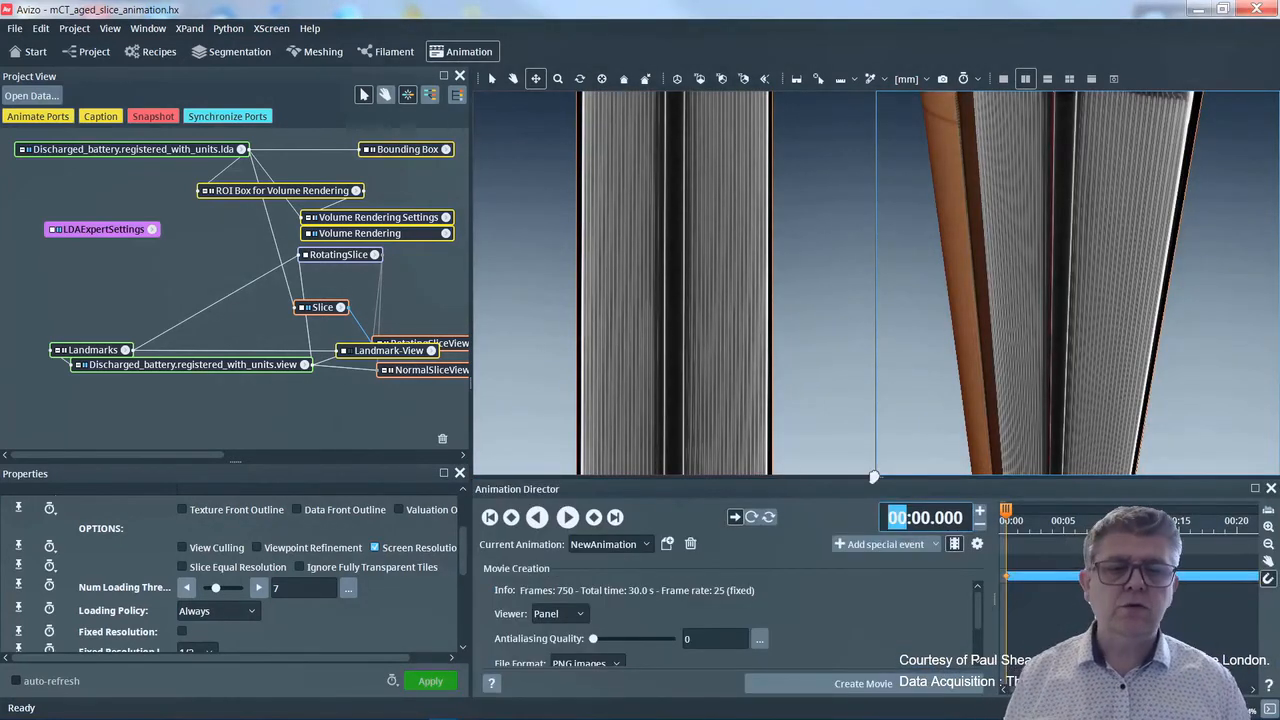